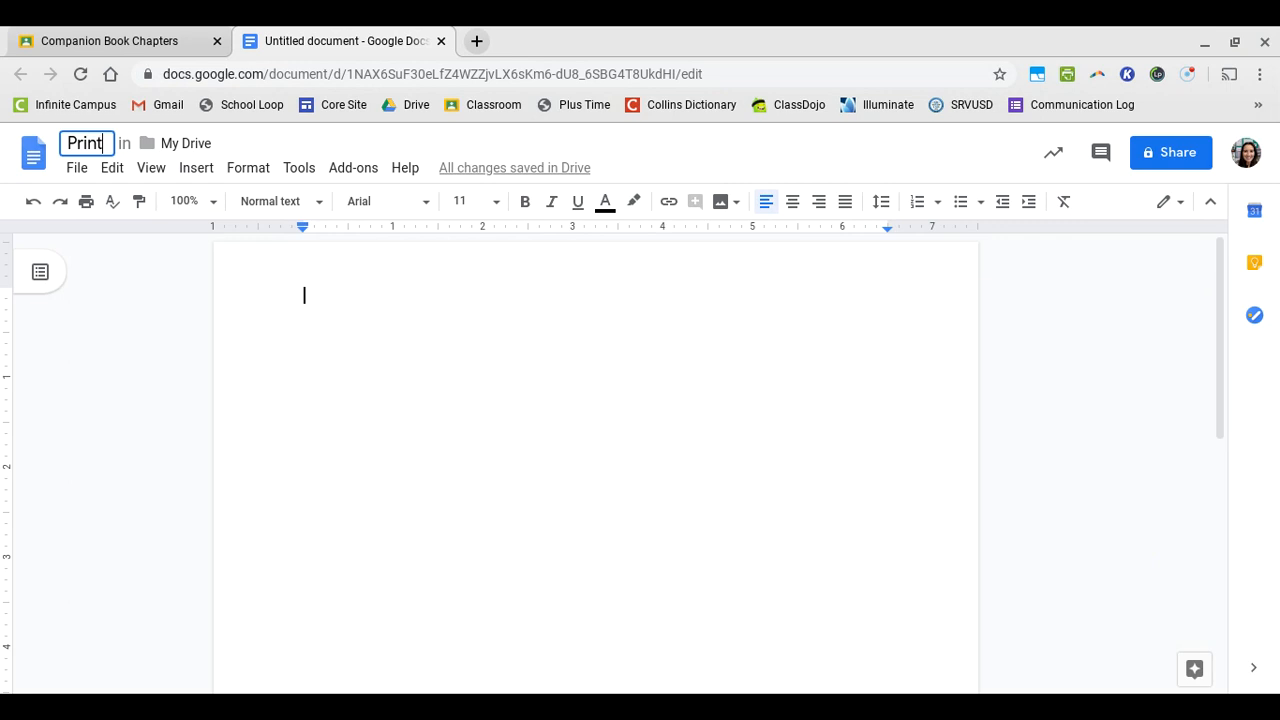
# Add the centred dedication "This is dedicated to my mom." five lines below the top of the first page
pyautogui.click(380, 322)
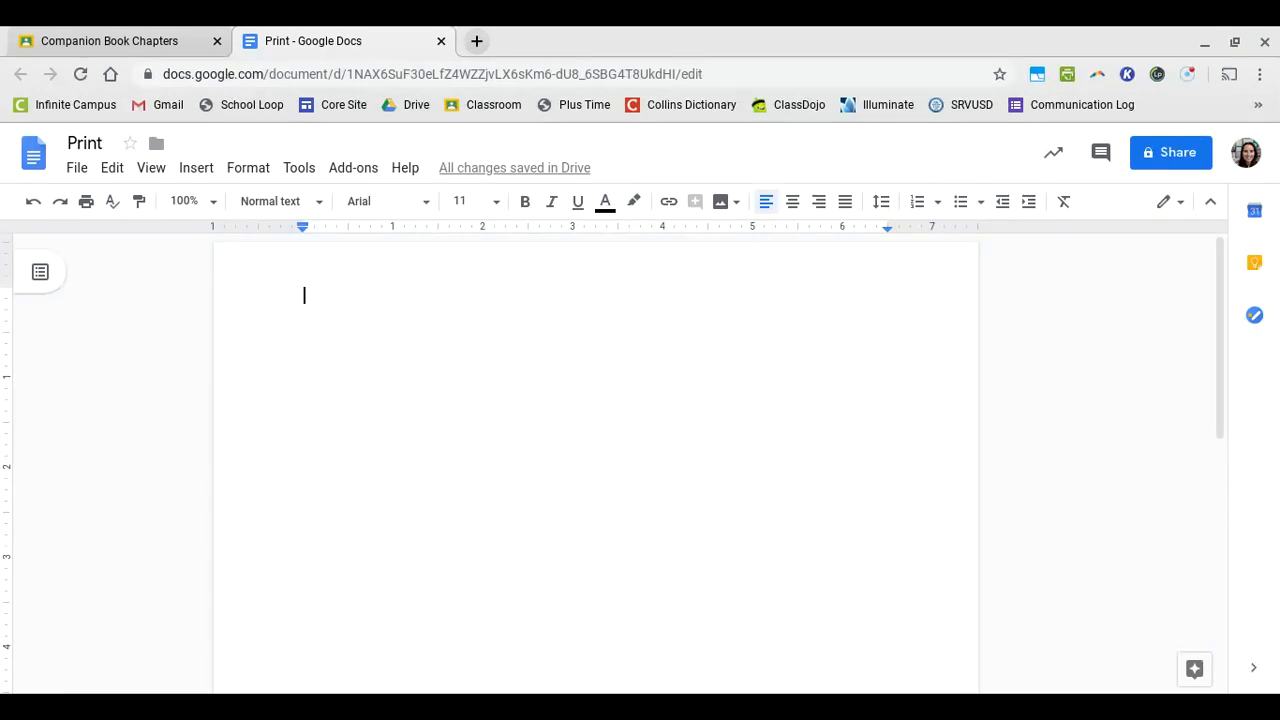
pyautogui.press('Return')
pyautogui.press('Return')
pyautogui.press('Return')
pyautogui.press('Return')
pyautogui.press('Return')
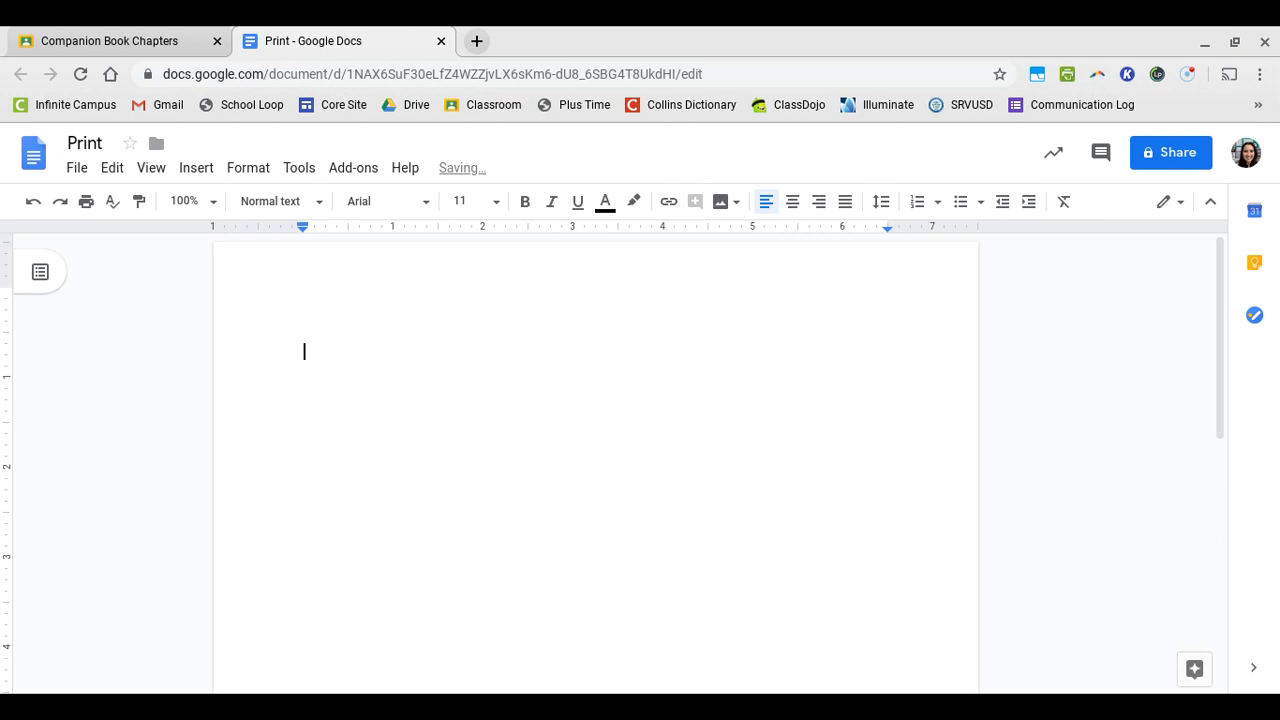
pyautogui.click(793, 204)
pyautogui.write('This ')
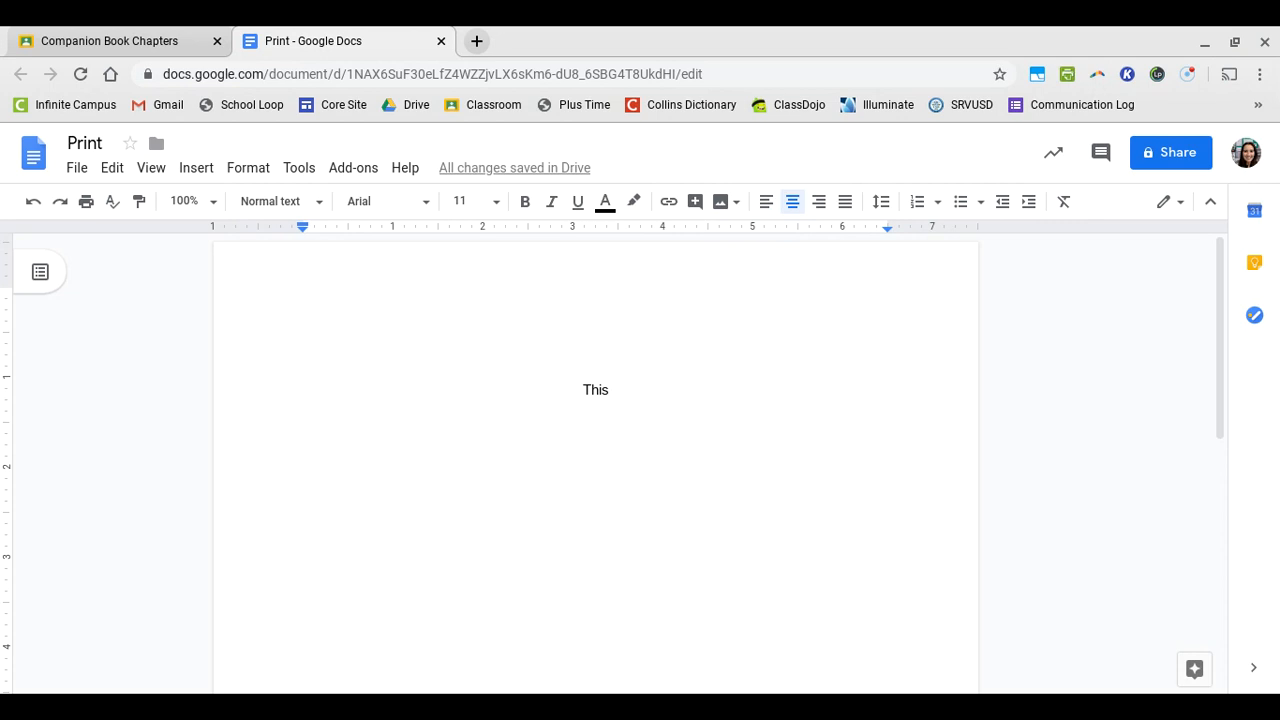
pyautogui.write('is dedicated t')
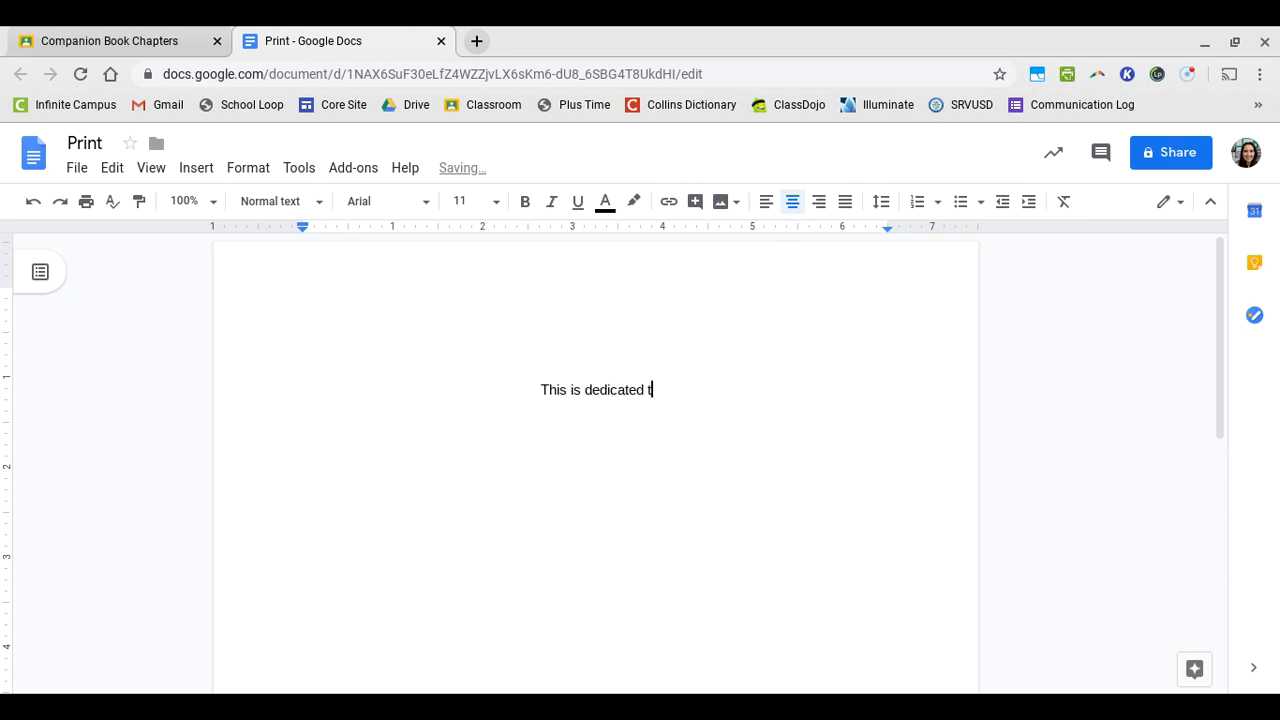
pyautogui.write('o my mom')
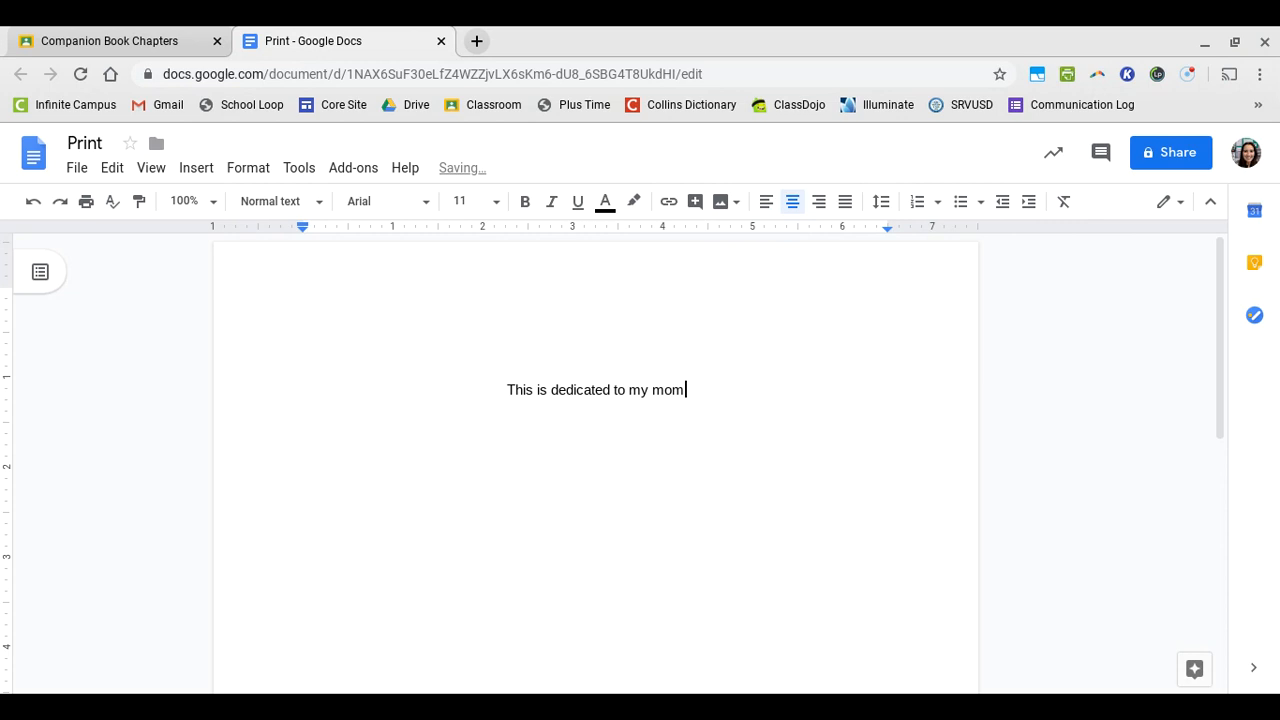
pyautogui.write('.')
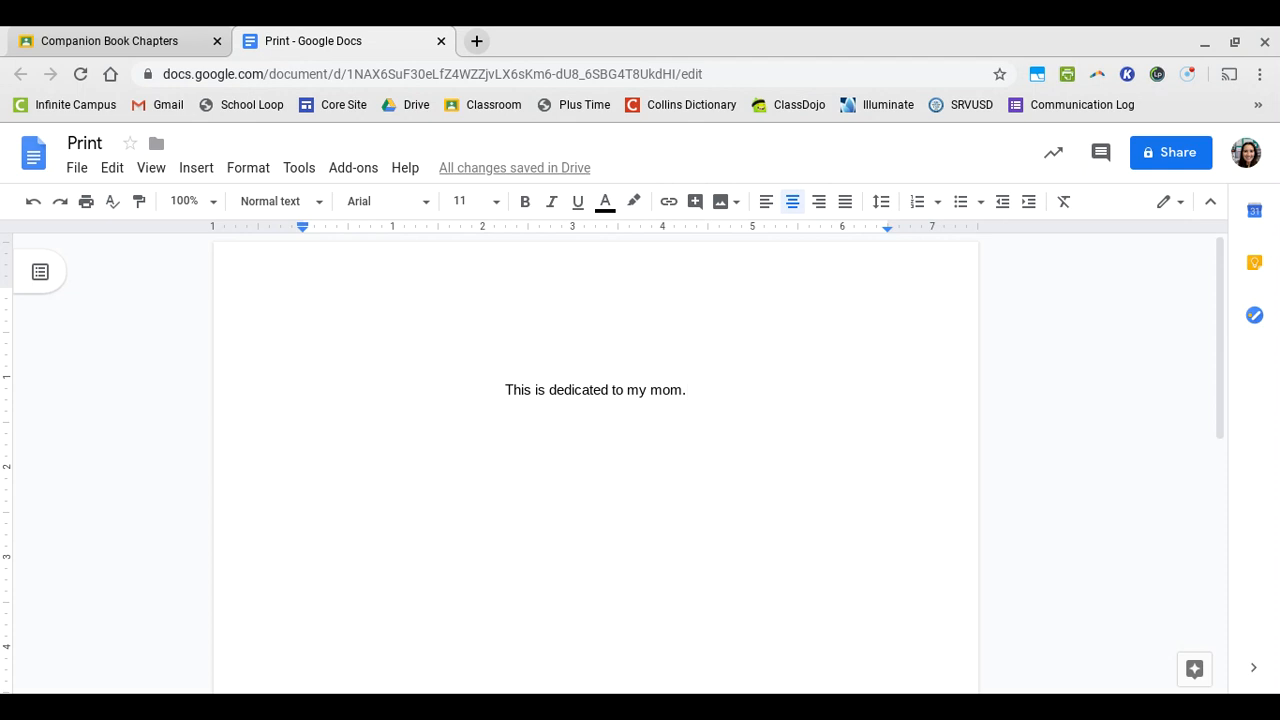
# Insert a page break after the dedication and enter the heading "Table of Contents" on the new page
pyautogui.press('Return')
pyautogui.hotkey('ctrl', 'Return')
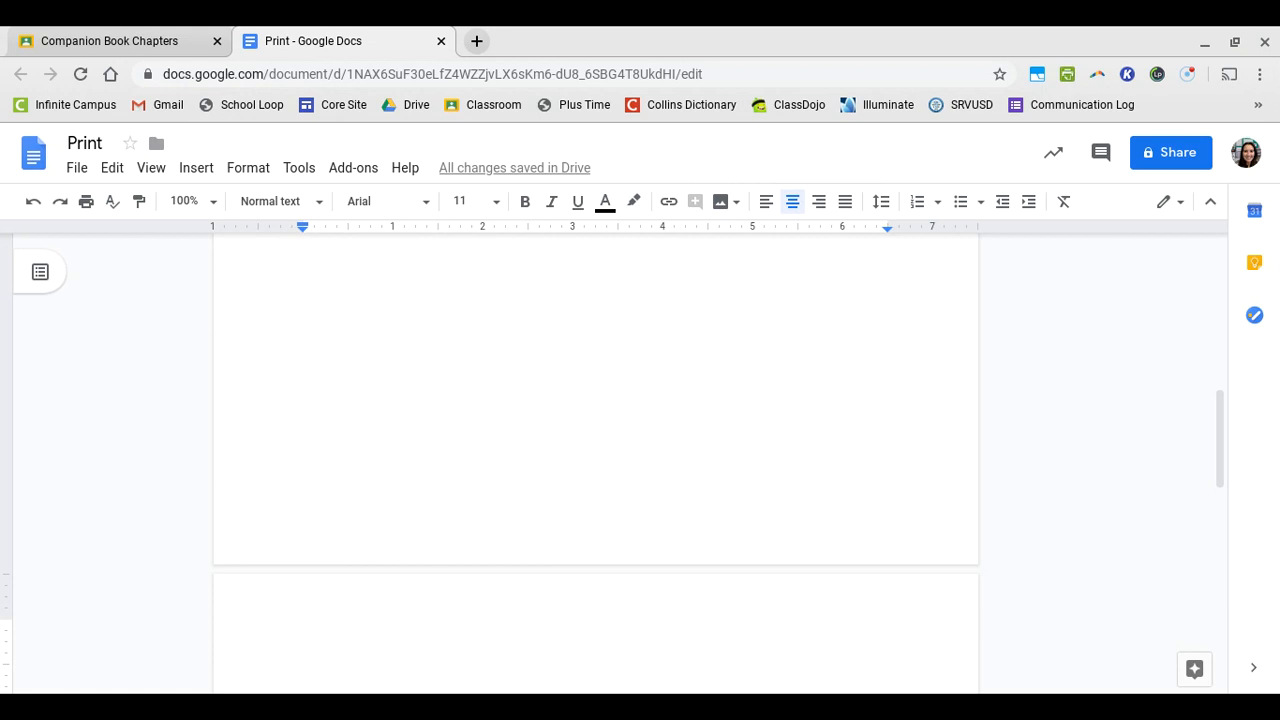
pyautogui.write('Table of')
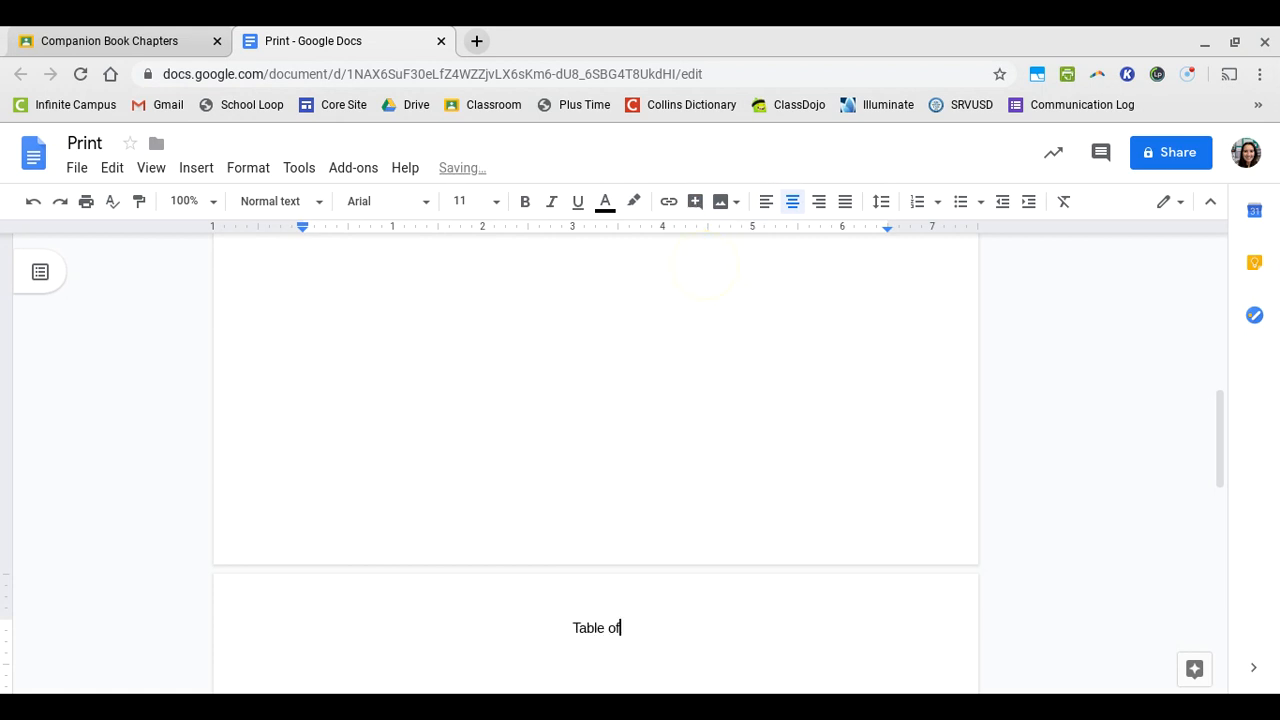
pyautogui.write(' Contents')
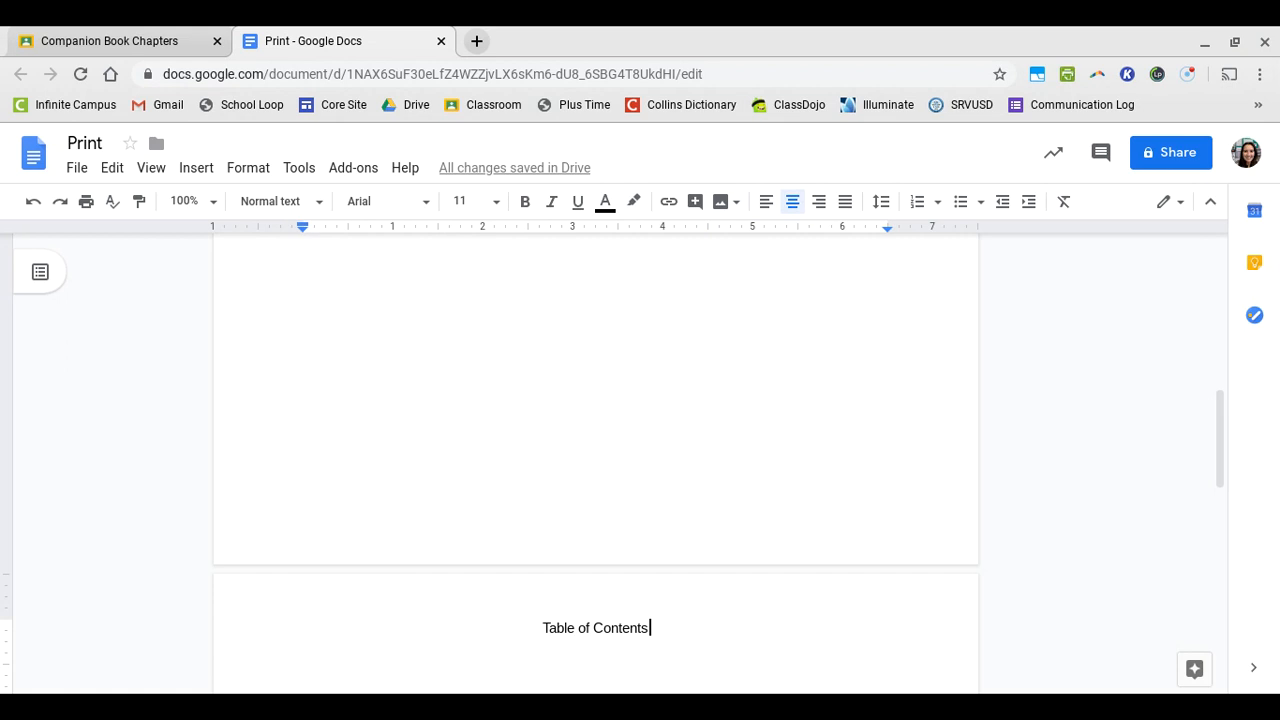
pyautogui.press('Return')
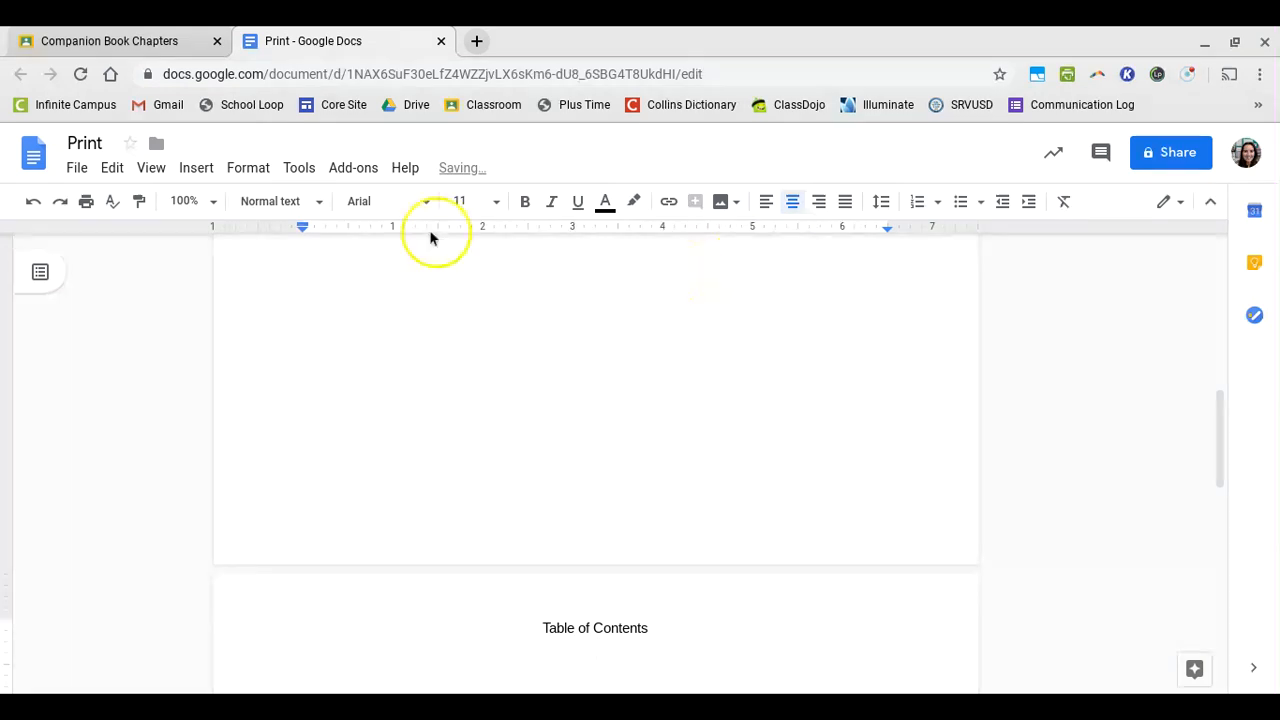
# Insert a table with 2 columns and 9 rows below the Table of Contents heading
pyautogui.click(197, 177)
pyautogui.moveTo(286, 231)
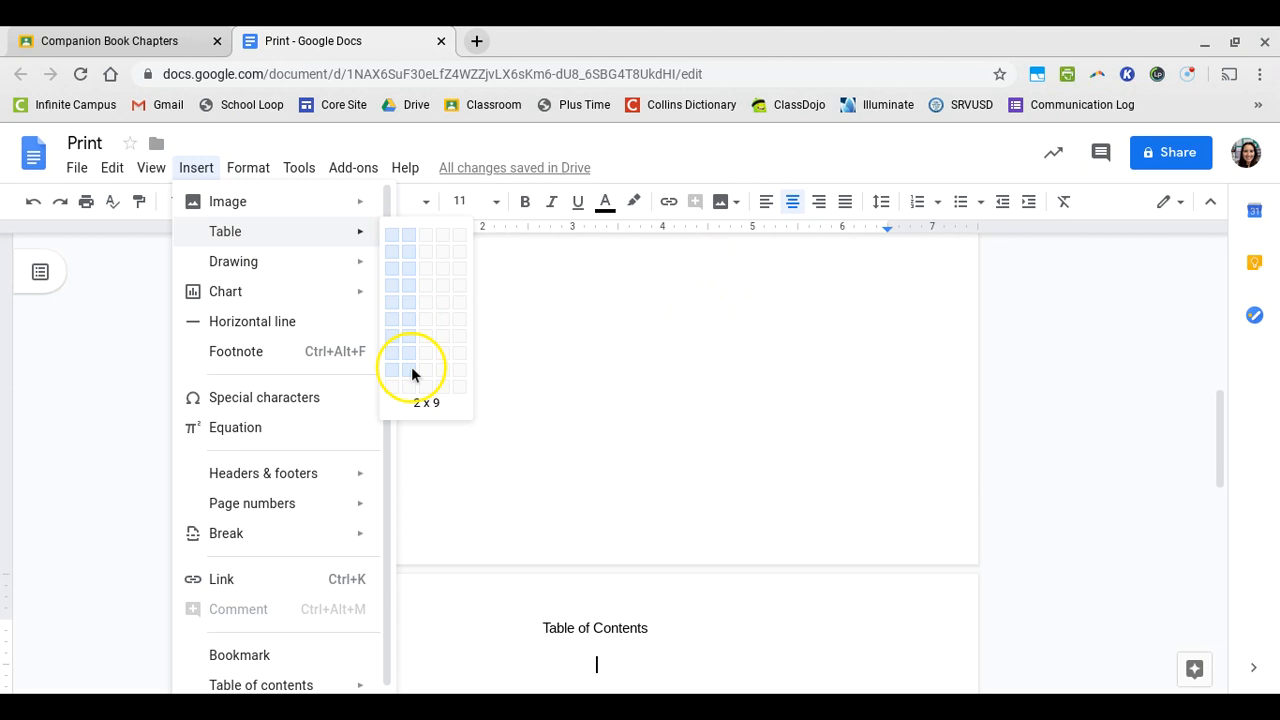
pyautogui.click(412, 373)
pyautogui.scroll(-3, 523, 421)
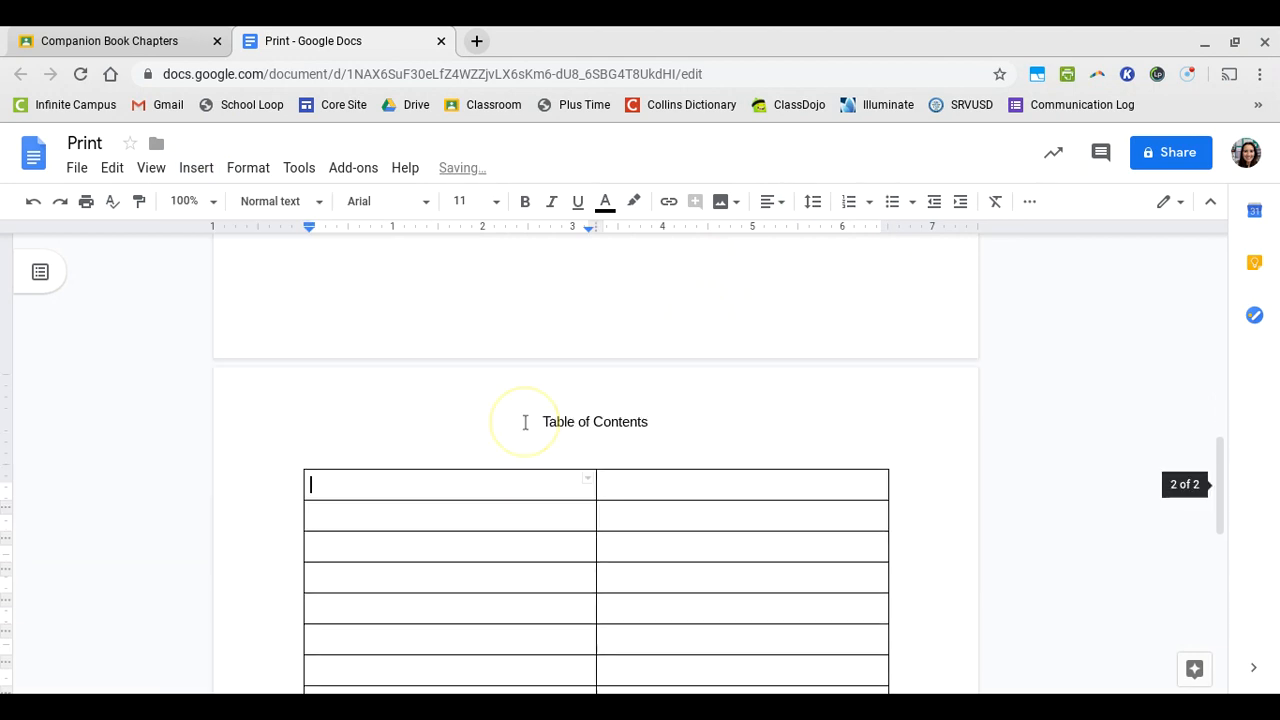
# Enter the column headings "Chapter" and "Page" in the first row of the table
pyautogui.click(524, 422)
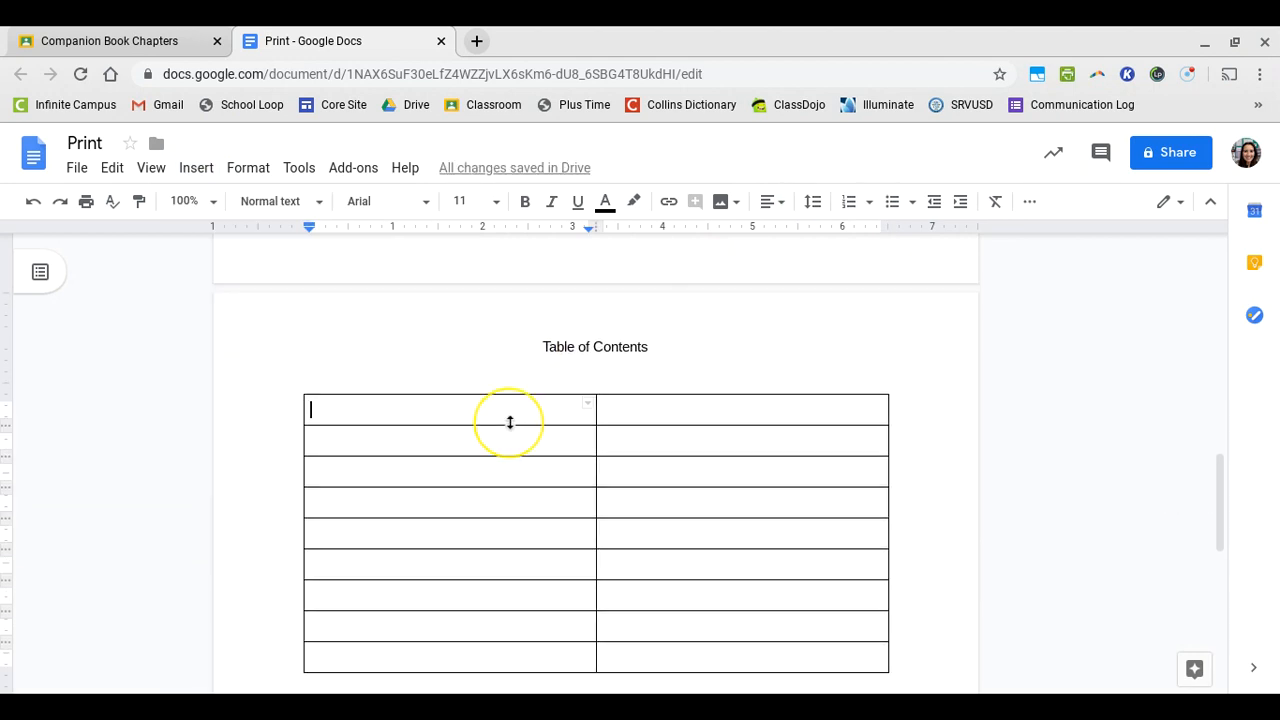
pyautogui.write('Chapter')
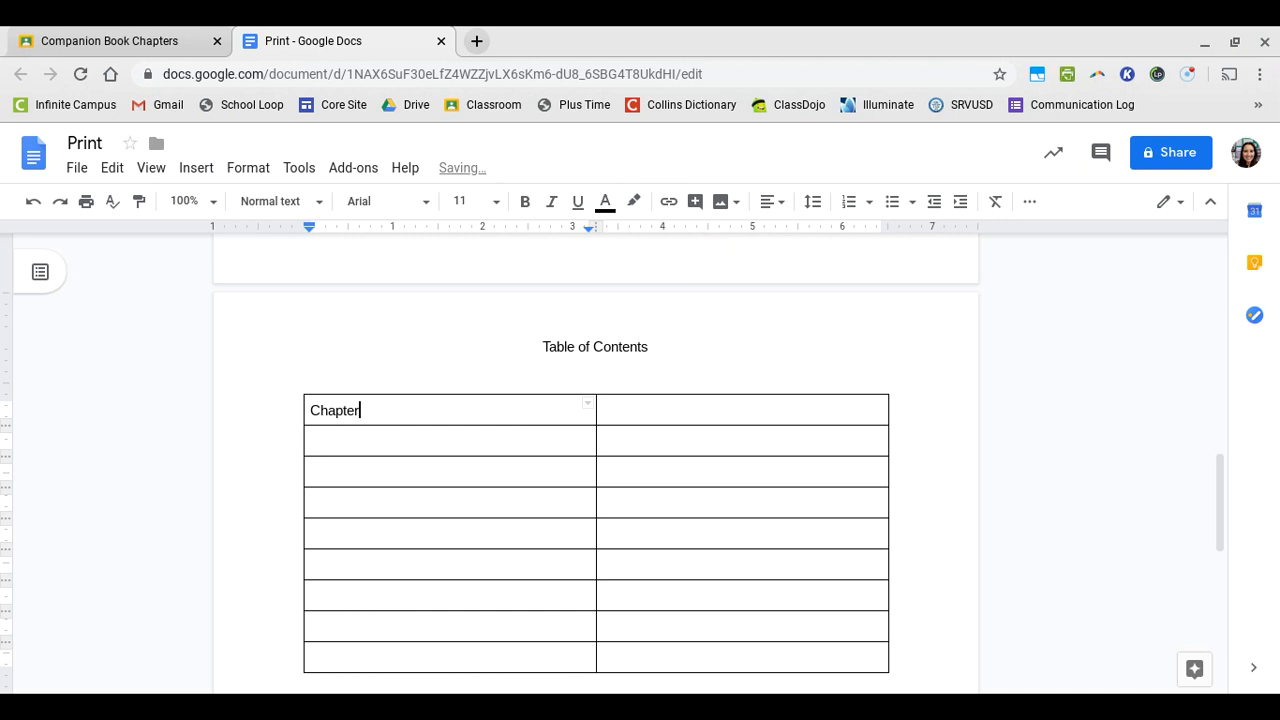
pyautogui.click(783, 432)
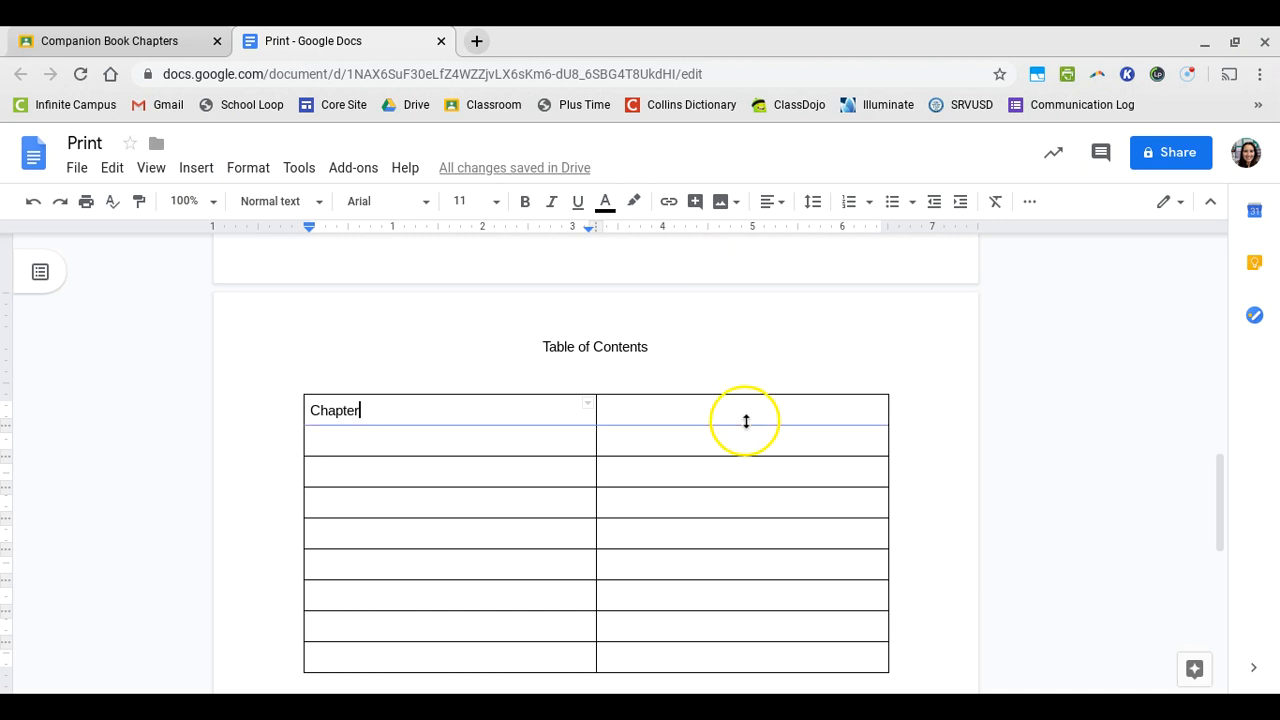
pyautogui.click(745, 424)
pyautogui.click(739, 412)
pyautogui.write('P')
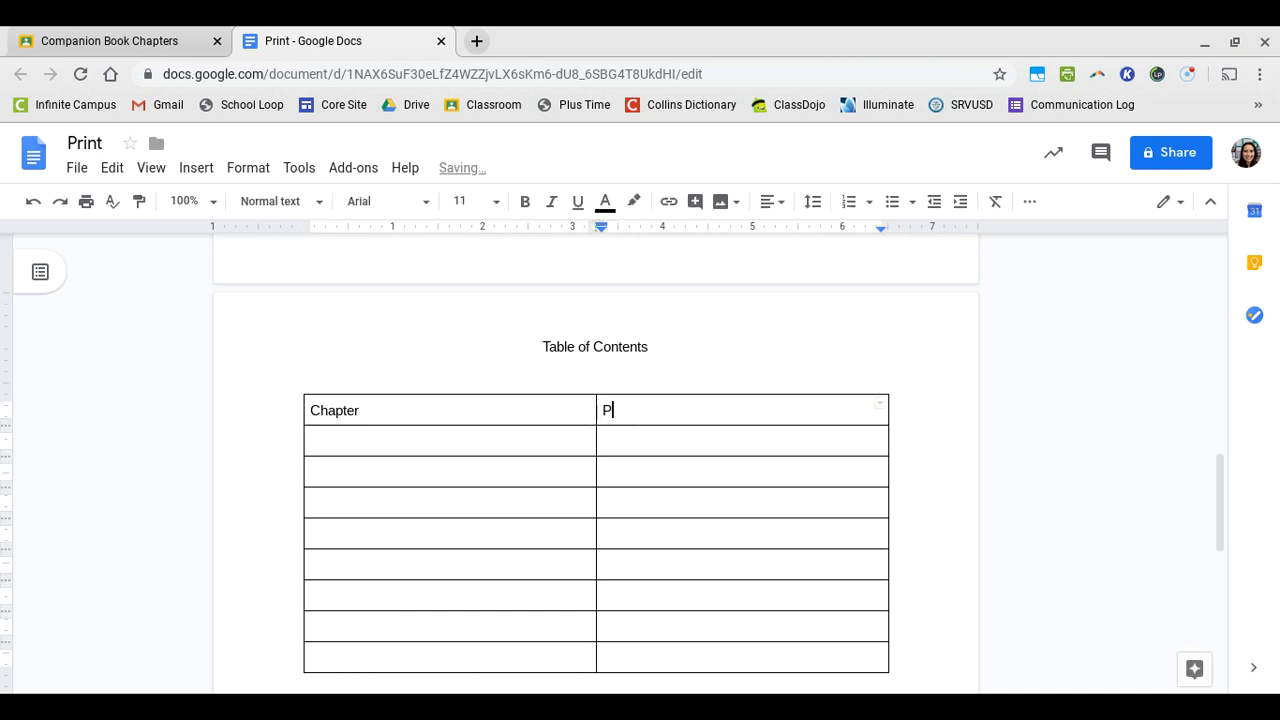
pyautogui.write('age')
# Underline the Chapter and Page headings in the table's first row
pyautogui.moveTo(703, 417); pyautogui.dragTo(488, 406)
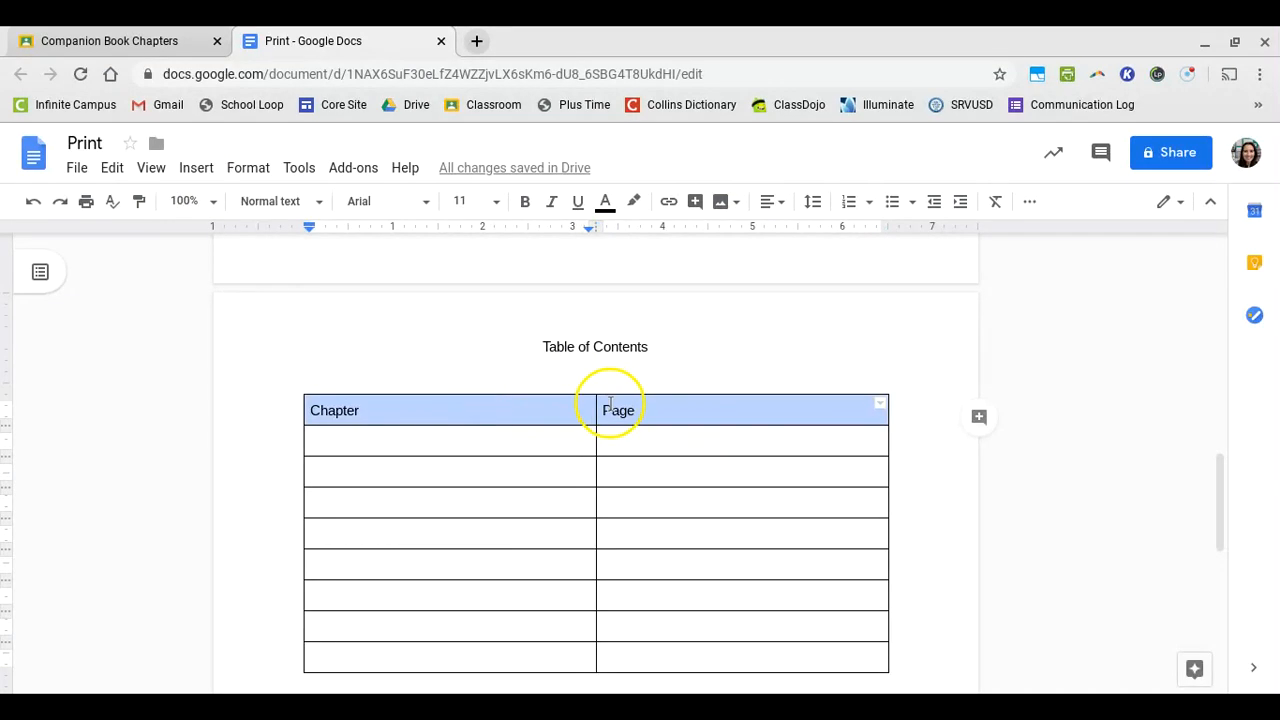
pyautogui.click(576, 204)
pyautogui.click(576, 206)
pyautogui.click(576, 206)
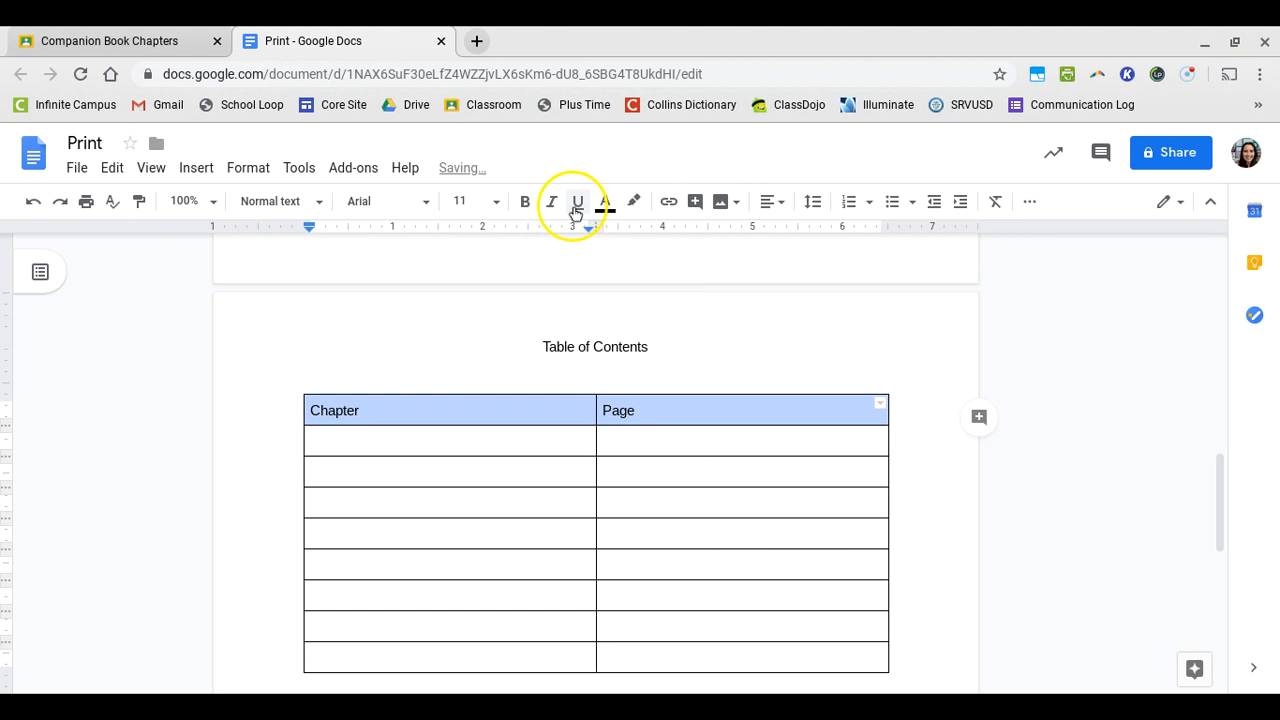
# Enter "Introduction" in the second row and "Conclusion" in the last row of the Chapter column
pyautogui.click(403, 442)
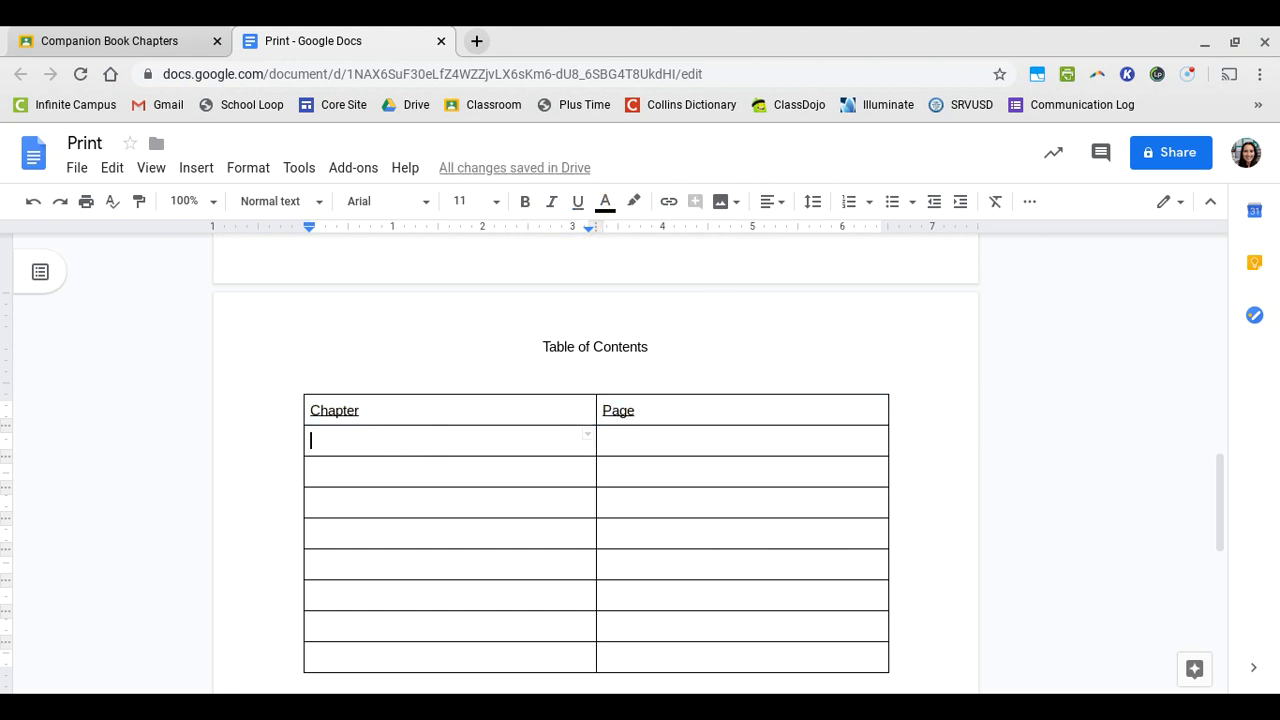
pyautogui.write('Intr')
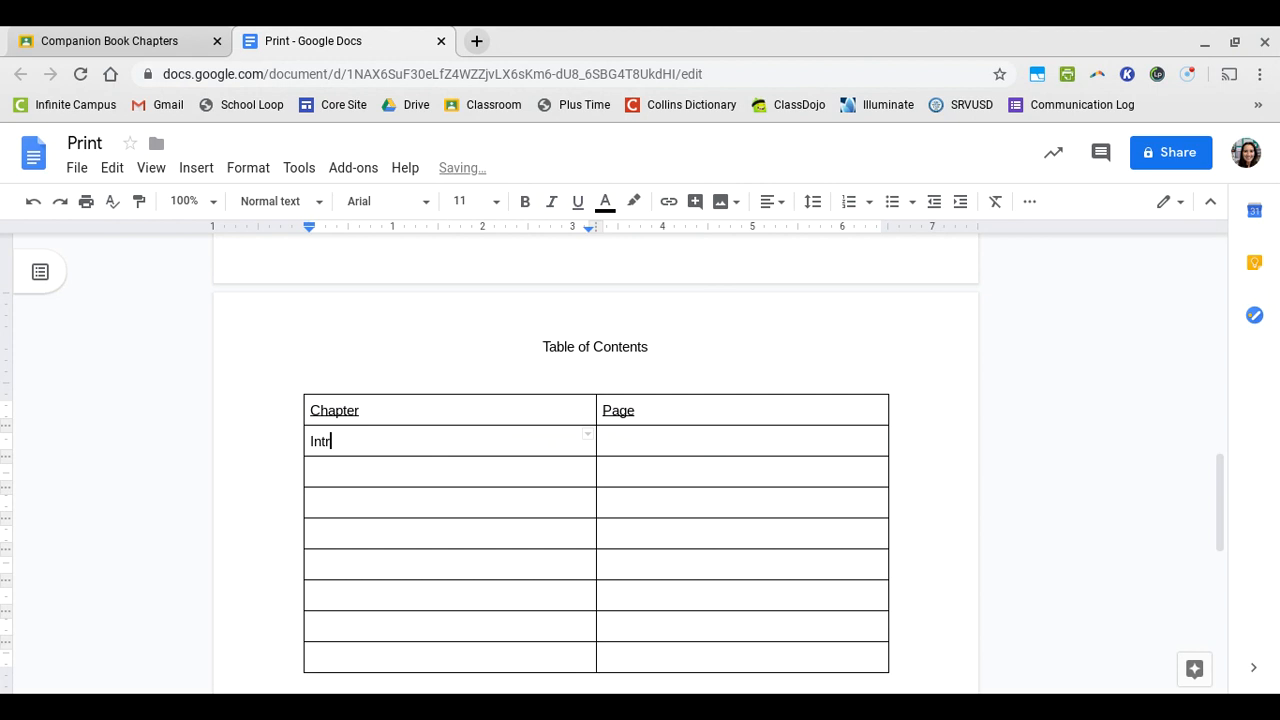
pyautogui.write('oduction')
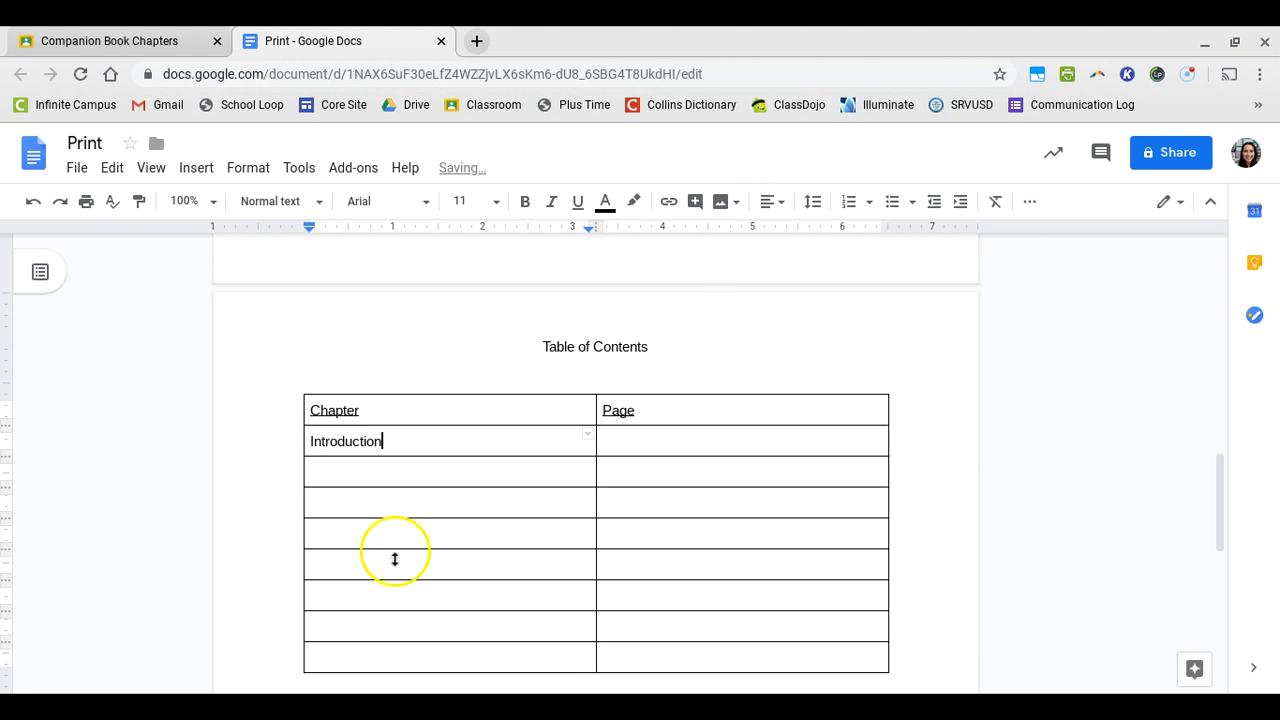
pyautogui.click(350, 664)
pyautogui.write('Conc')
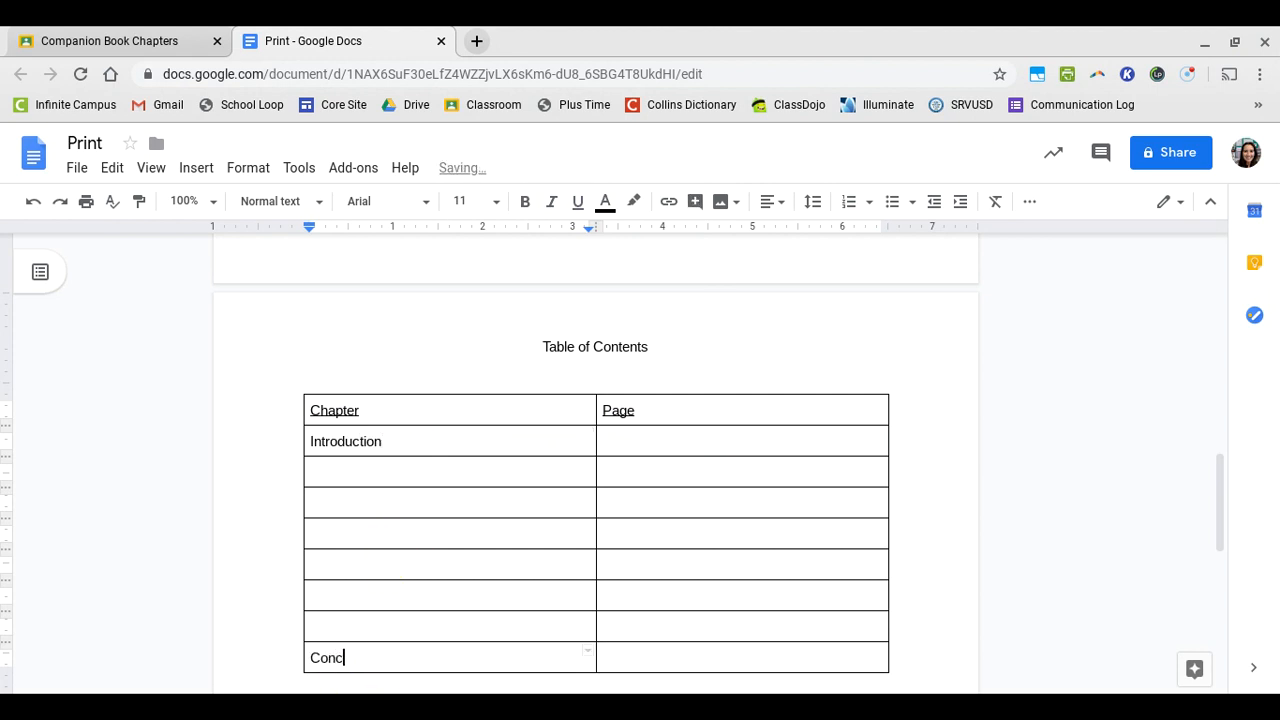
pyautogui.write('lusion')
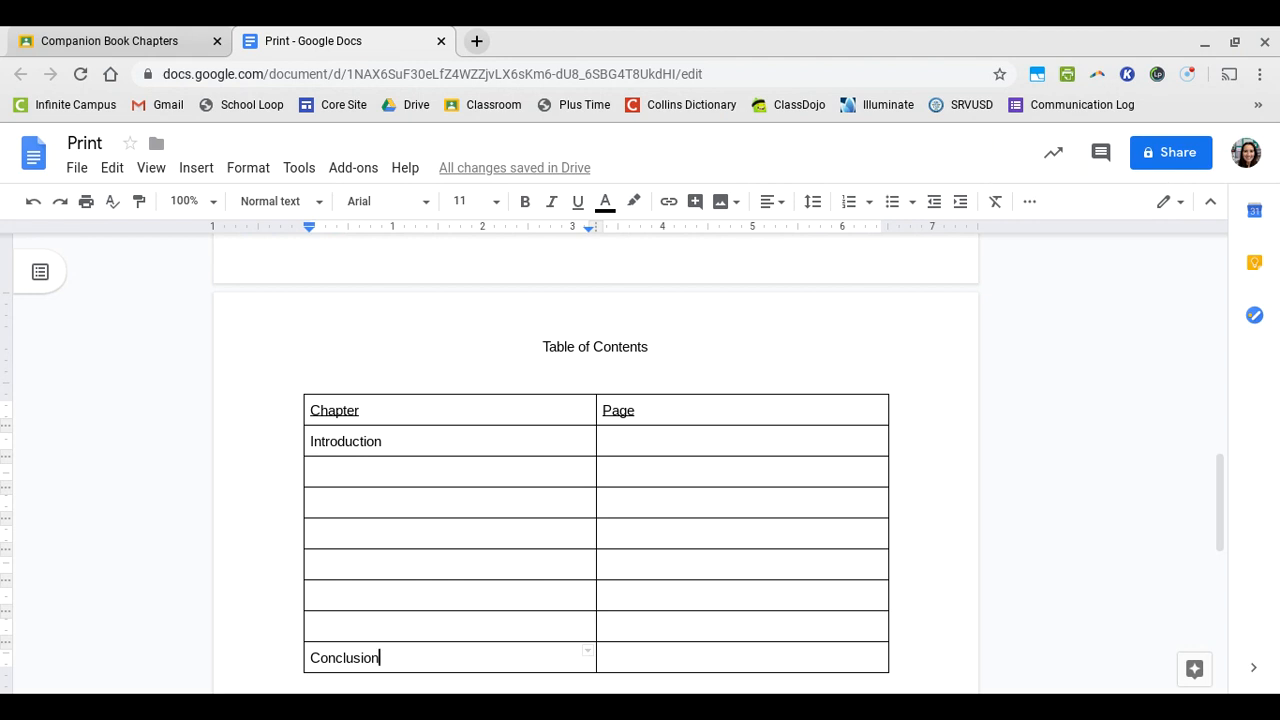
# Enter "Summary" and "Cover Description" in the two rows below Introduction in the Chapter column
pyautogui.click(369, 472)
pyautogui.write('Summary')
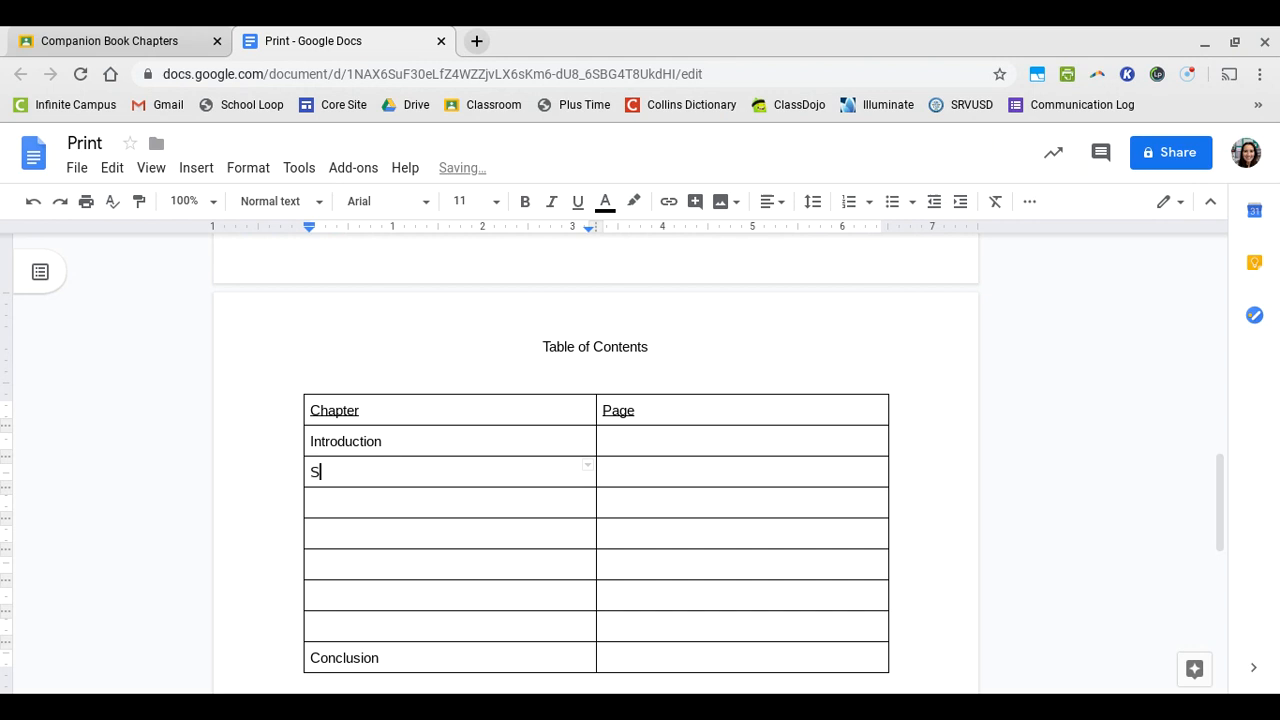
pyautogui.click(355, 494)
pyautogui.write('S')
pyautogui.press('BackSpace')
pyautogui.write('Cover Descripti')
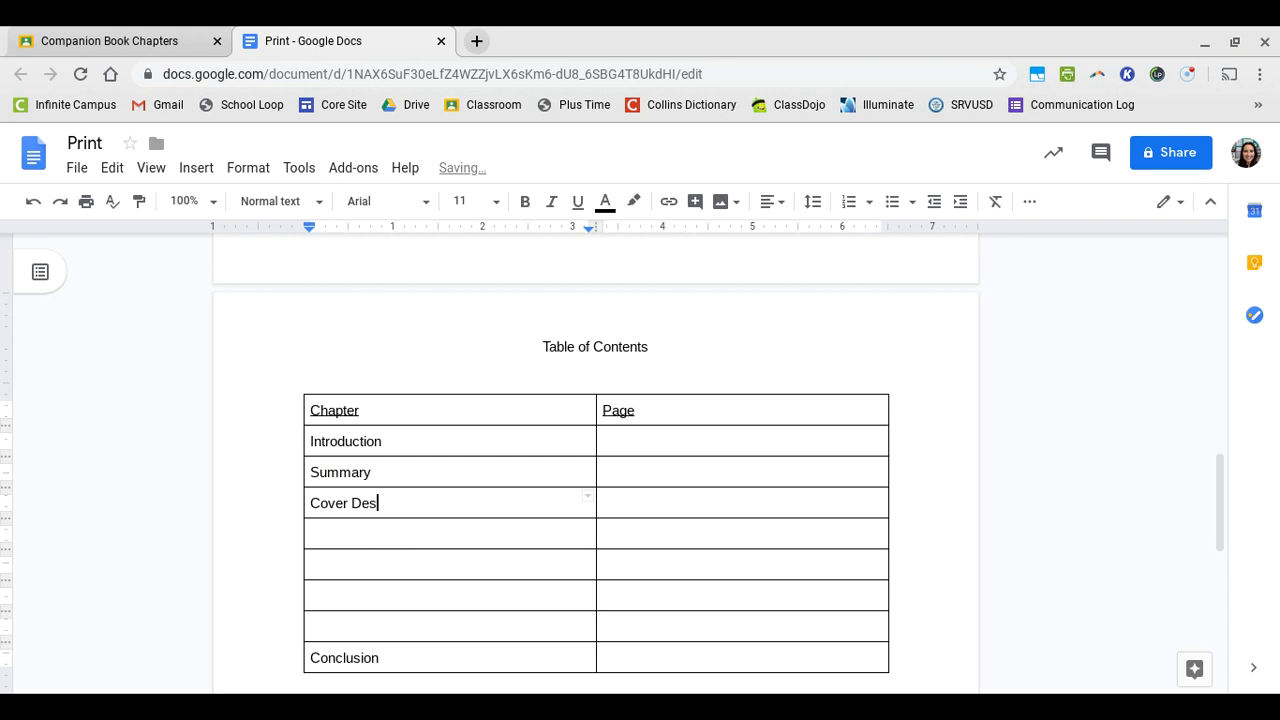
pyautogui.write('on')
# Enter "Theme" and "Creative/Research" in the two rows below Cover Description
pyautogui.click(330, 531)
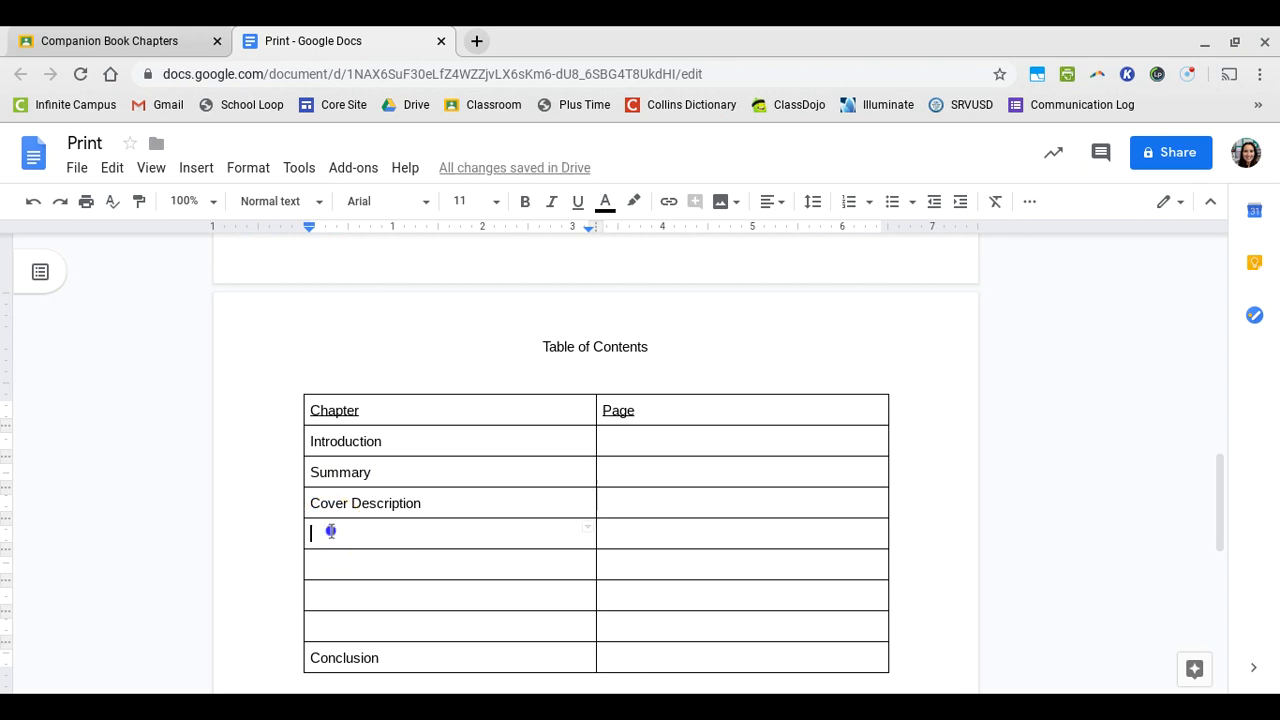
pyautogui.write('Th')
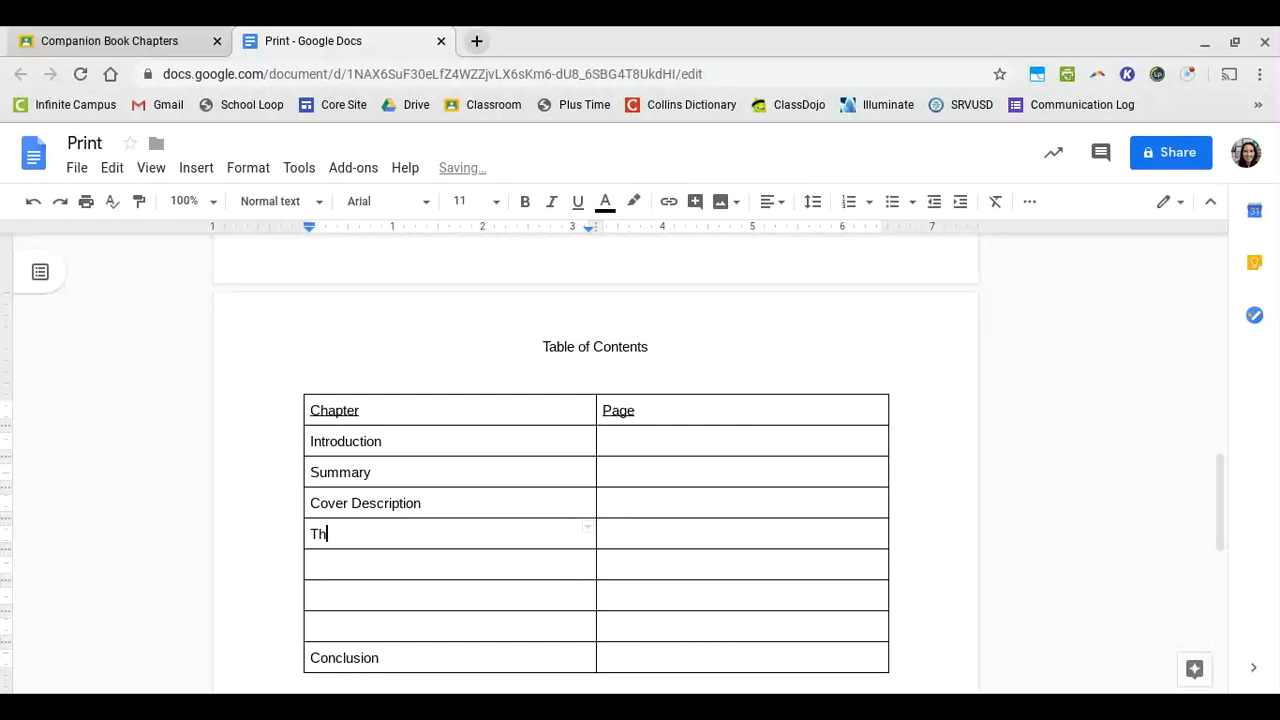
pyautogui.write('eme')
pyautogui.click(336, 564)
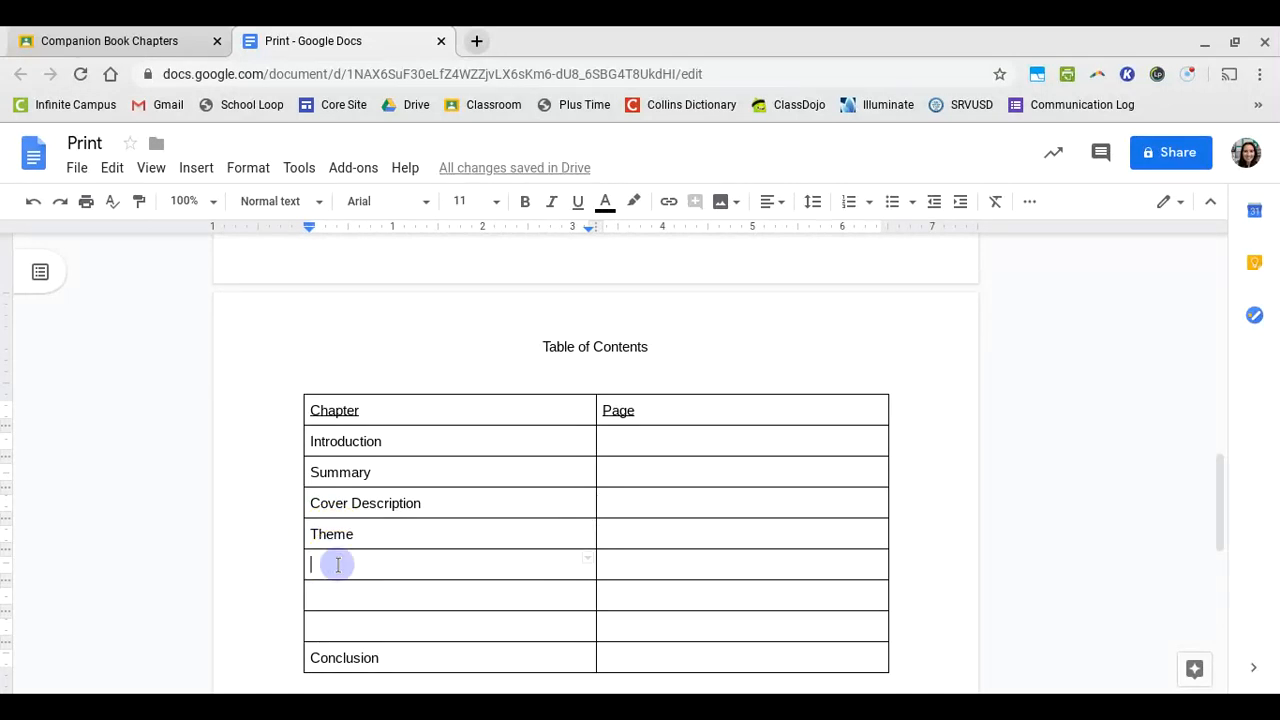
pyautogui.write('Cr')
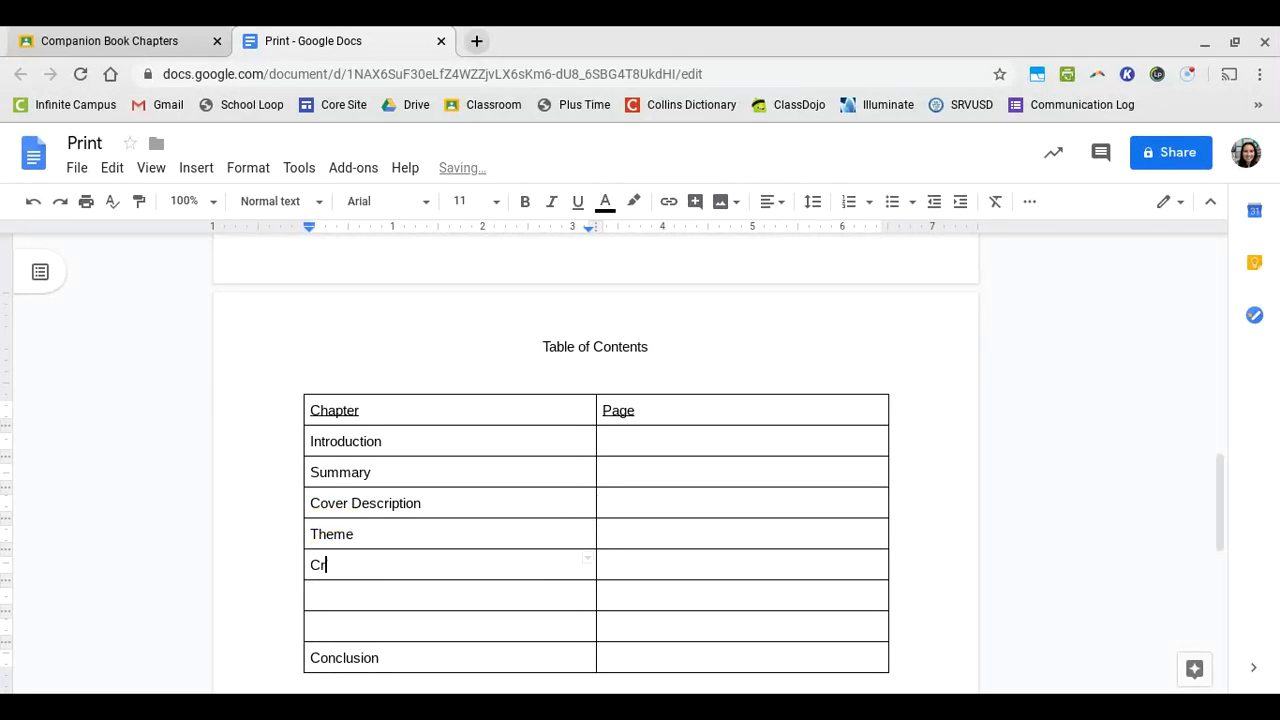
pyautogui.write('eative/Research')
# Enter "FanFiction" and "Analytical" in the two remaining empty rows above Conclusion in the Chapter column
pyautogui.click(340, 599)
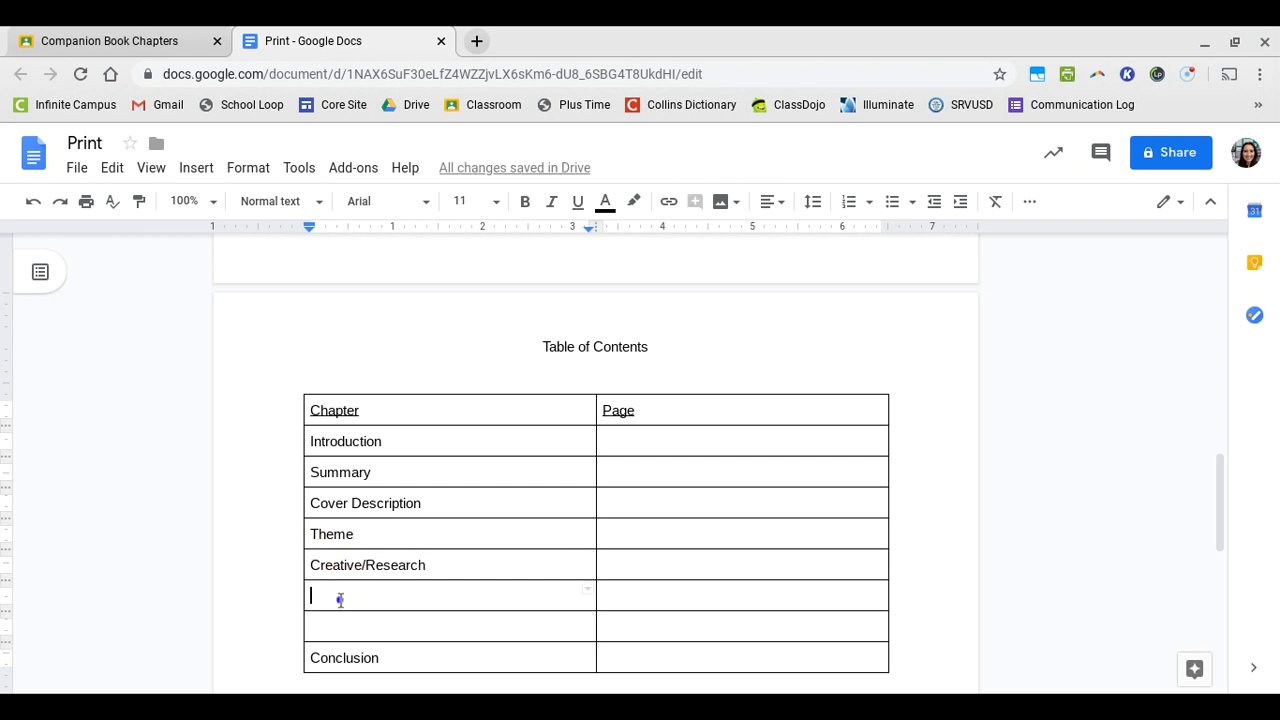
pyautogui.write('Fan')
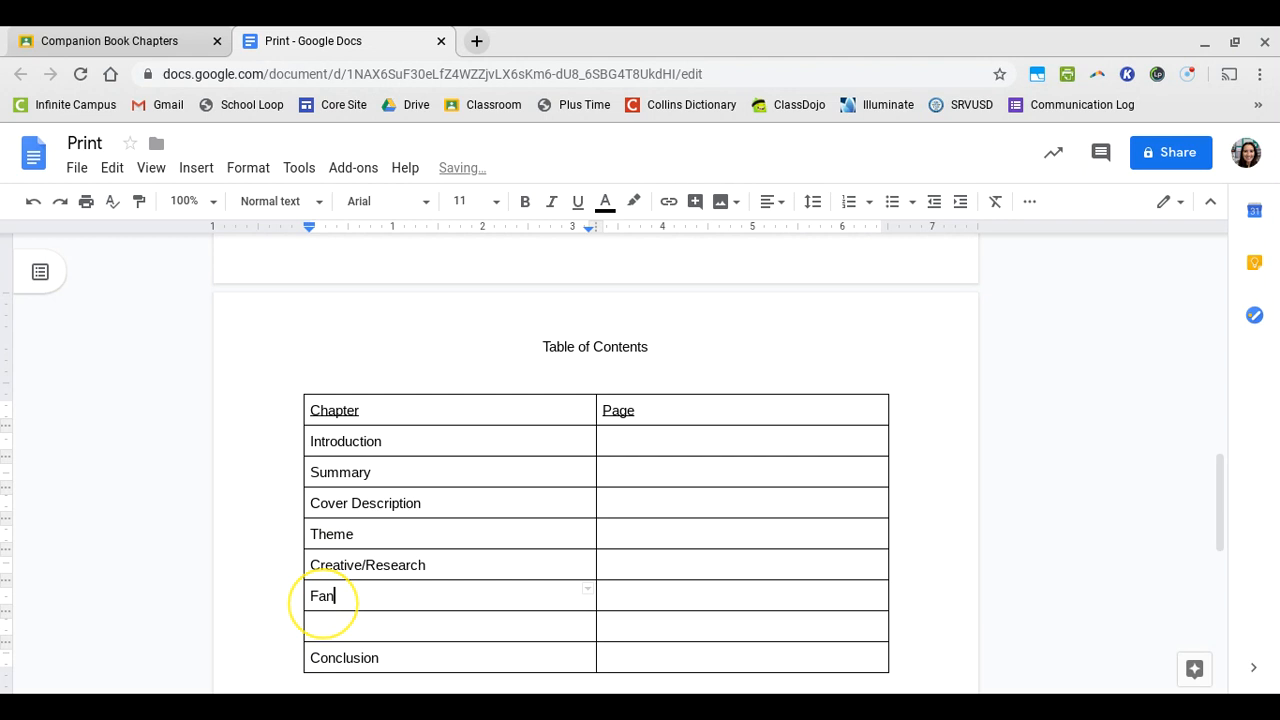
pyautogui.write('Fiction')
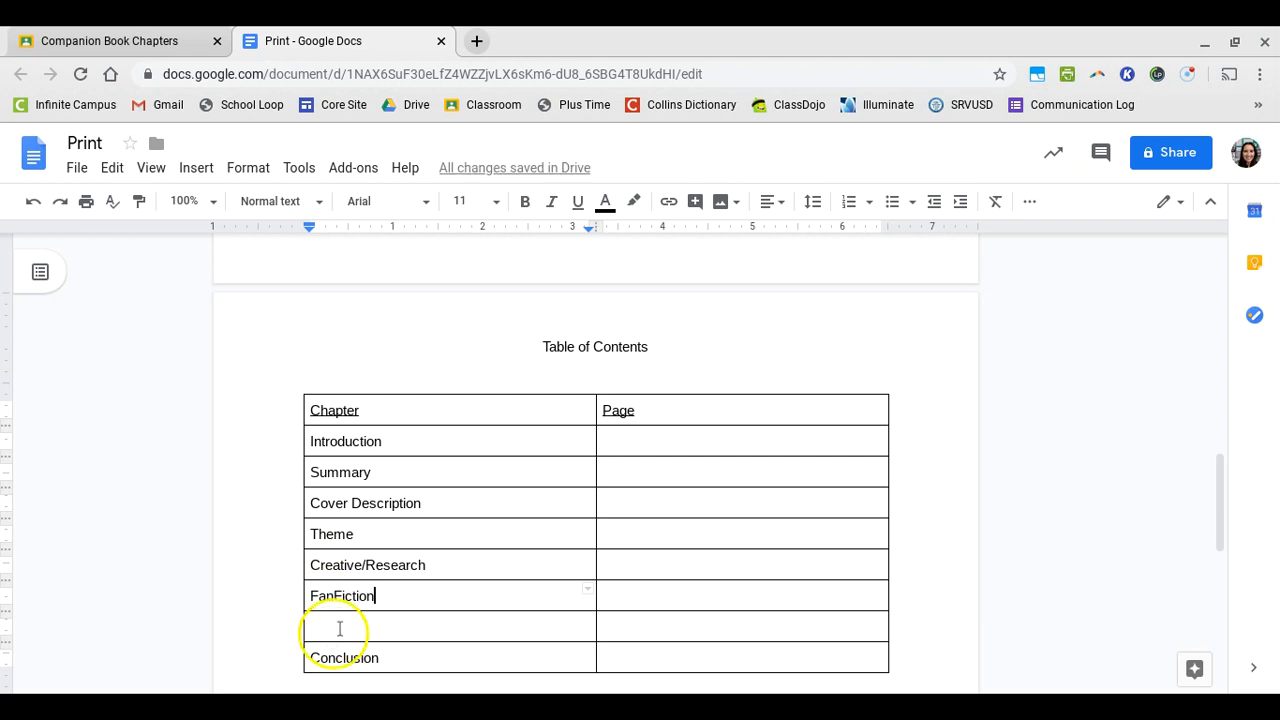
pyautogui.click(338, 626)
pyautogui.write('Analytu')
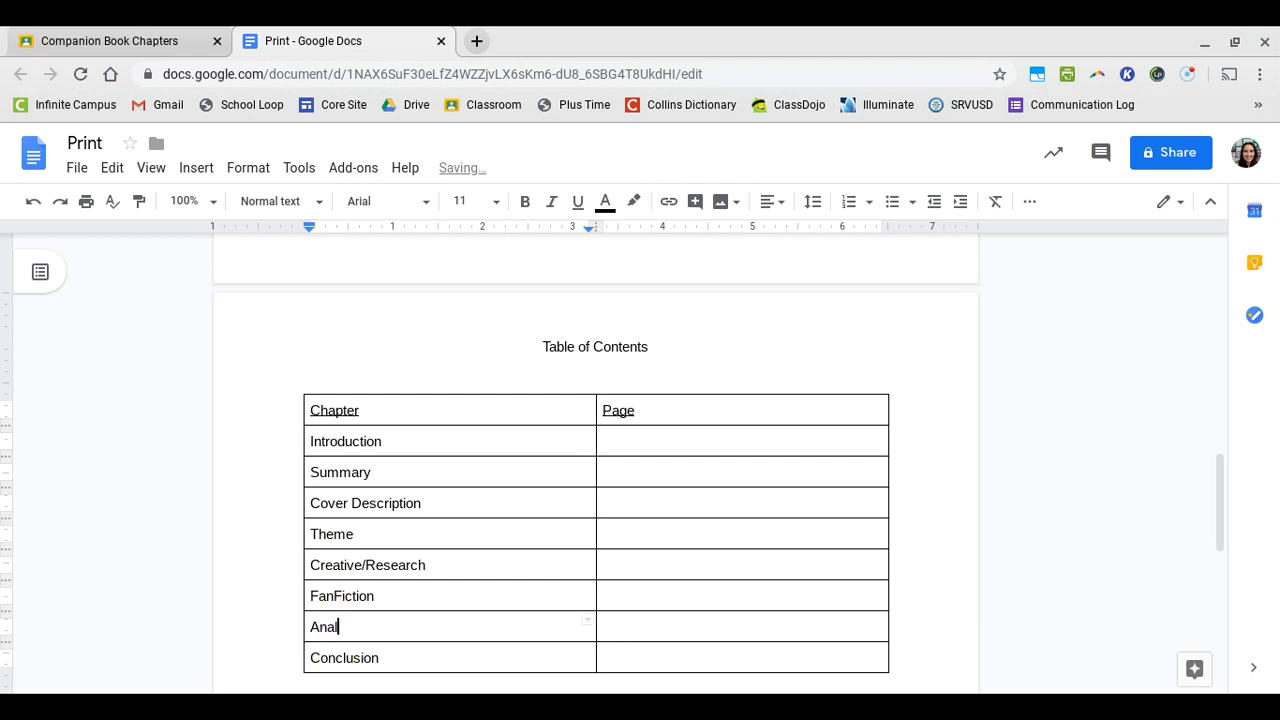
pyautogui.press('BackSpace')
pyautogui.press('BackSpace')
pyautogui.write('tical')
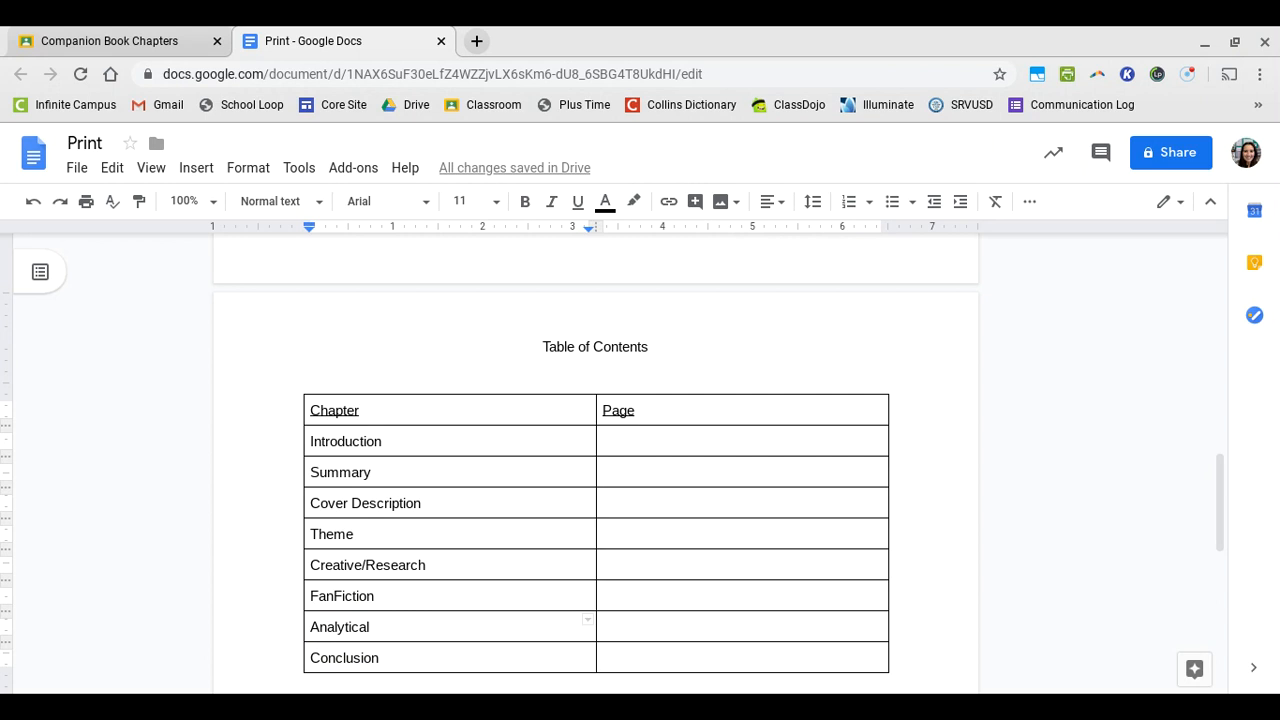
# Retitle the Summary row in the Chapter column as "In Case You Forgot (Summary)"
pyautogui.click(312, 476)
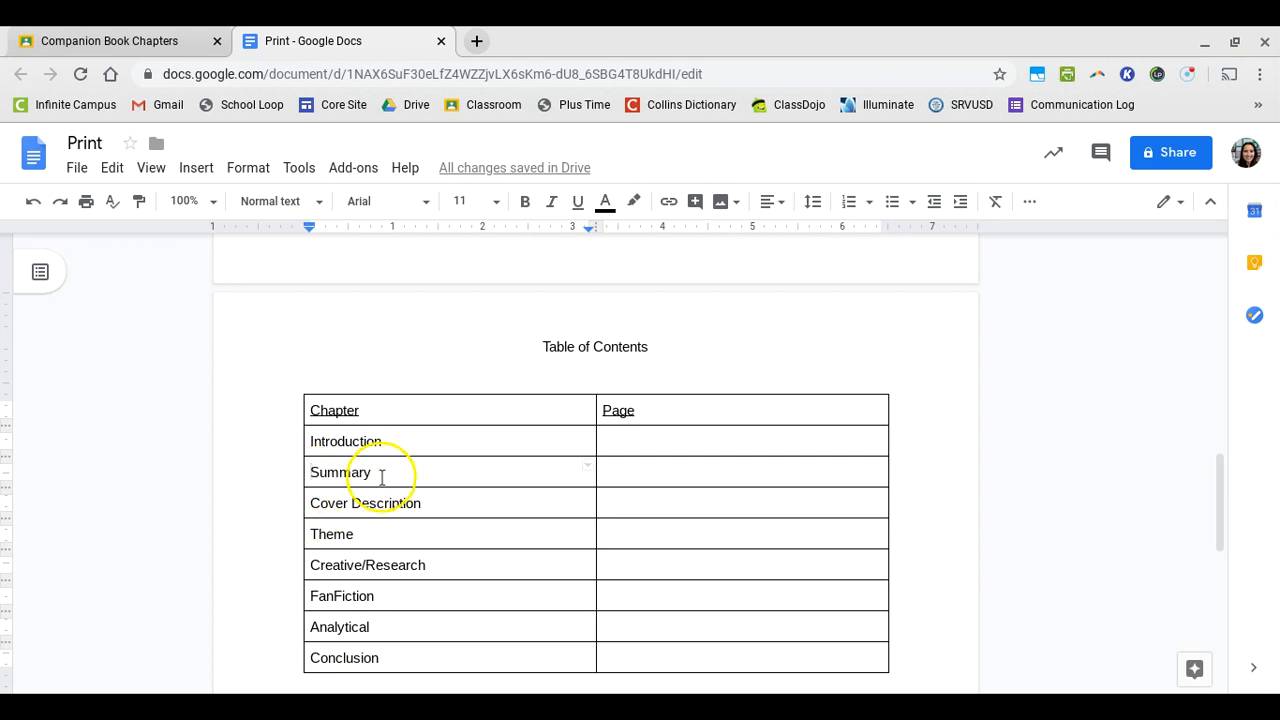
pyautogui.write('In Cas')
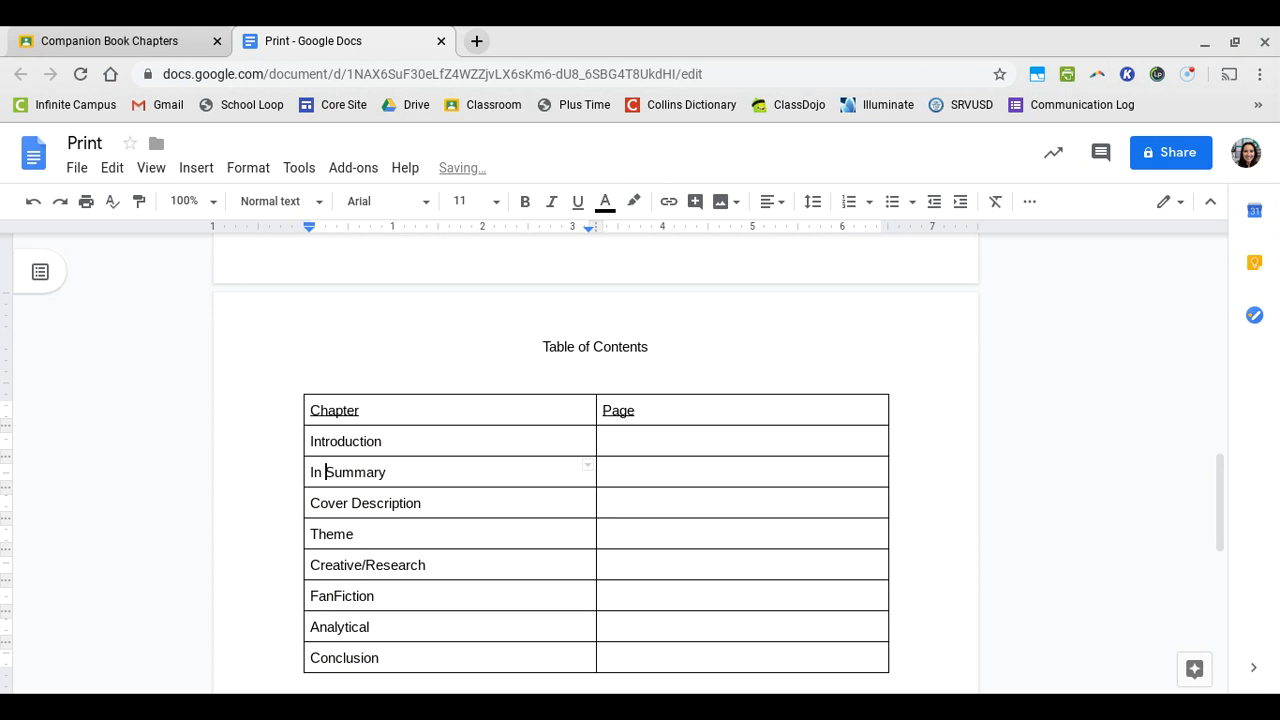
pyautogui.write('e You Forg')
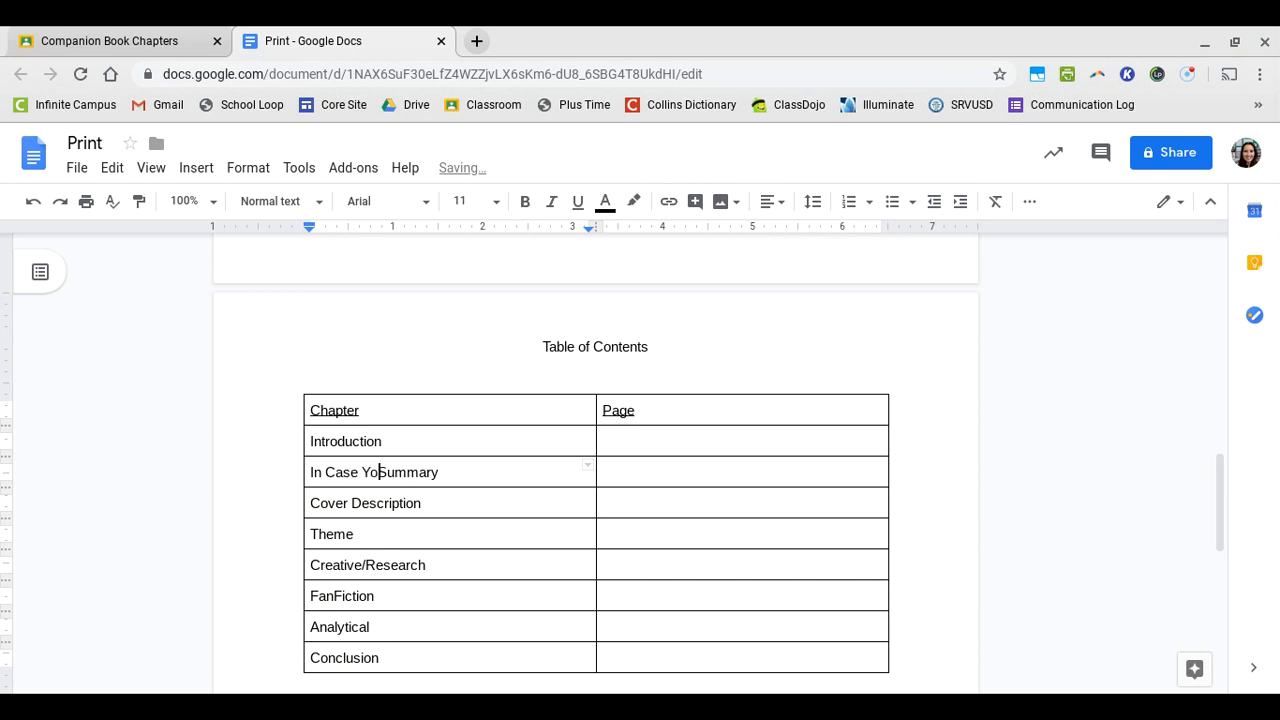
pyautogui.write('ot')
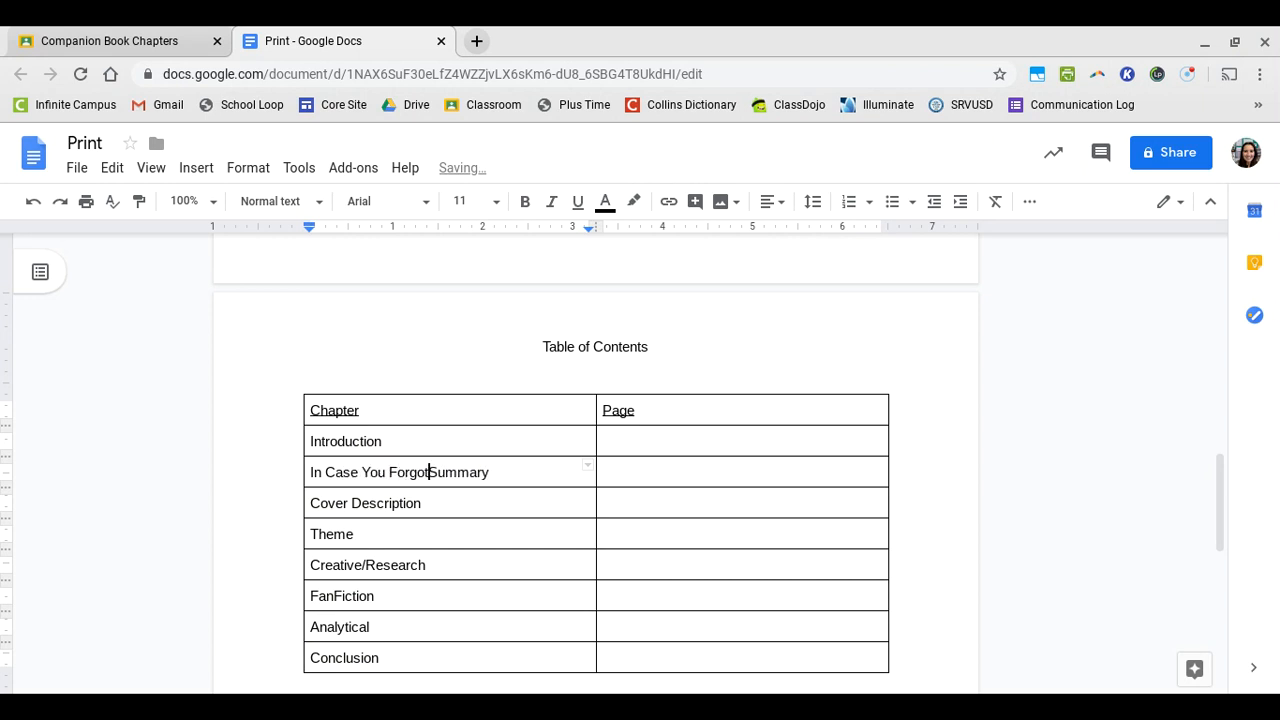
pyautogui.write(' (')
pyautogui.click(499, 472)
pyautogui.write(')')
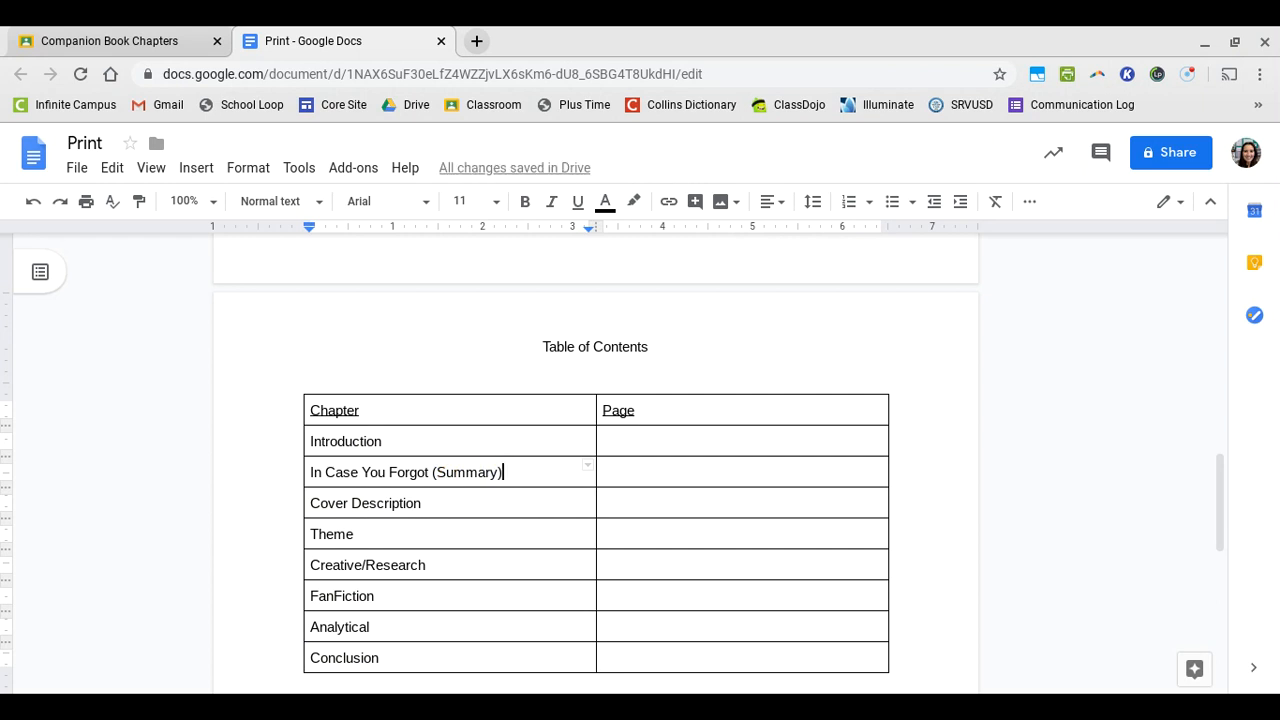
# Retitle the Theme row in the Chapter column as "Good Guys Win (Theme)"
pyautogui.click(312, 534)
pyautogui.write('G')
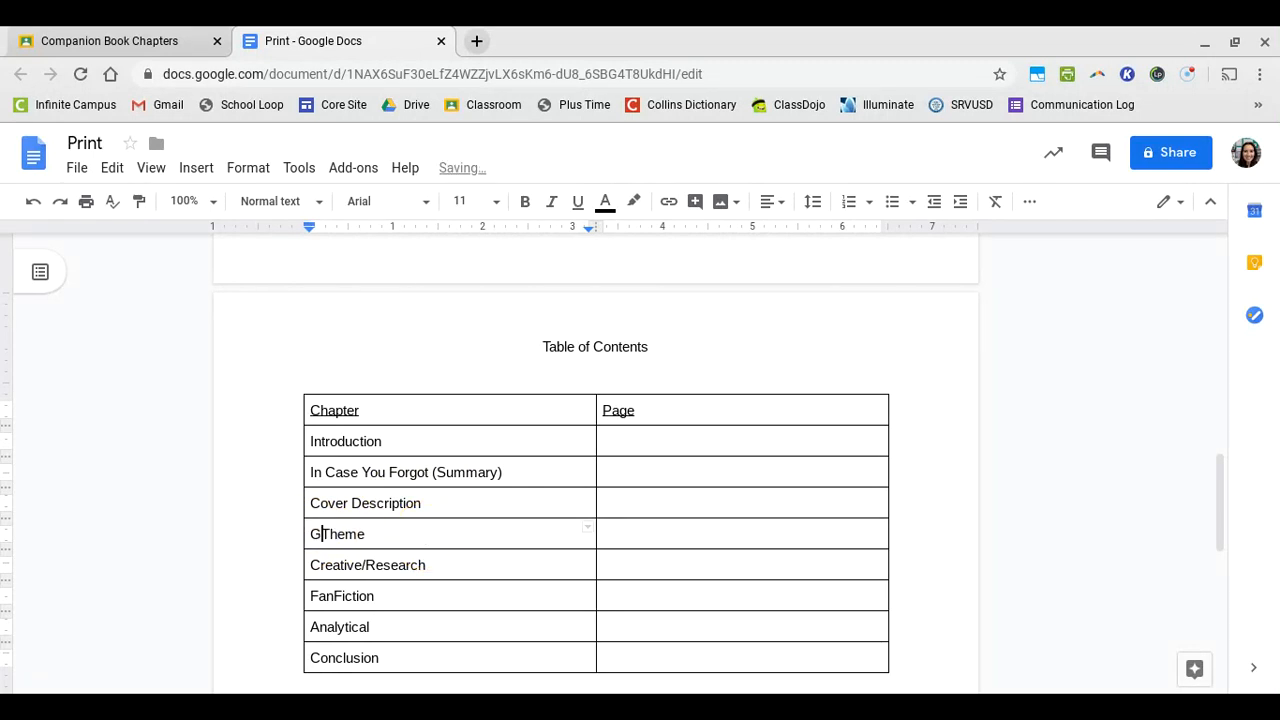
pyautogui.write('ood Guys ')
pyautogui.write('Wun')
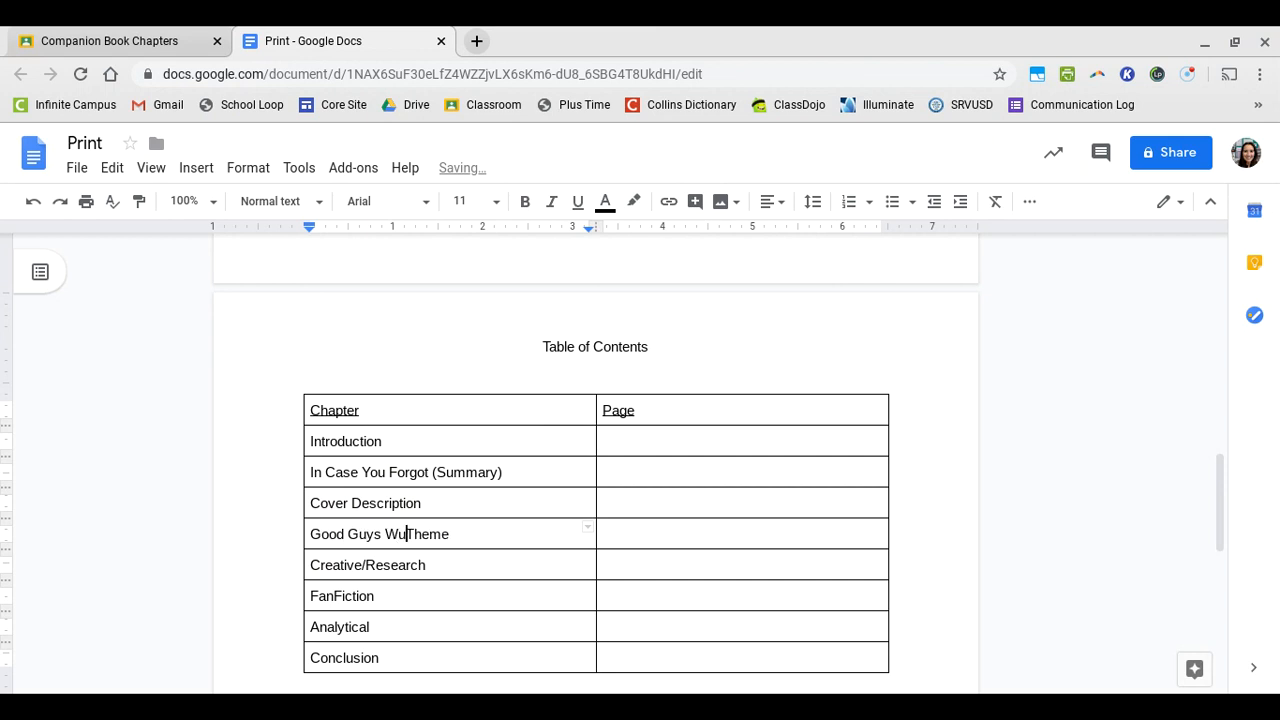
pyautogui.press('BackSpace')
pyautogui.press('BackSpace')
pyautogui.write('in (')
pyautogui.click(492, 537)
pyautogui.write(')')
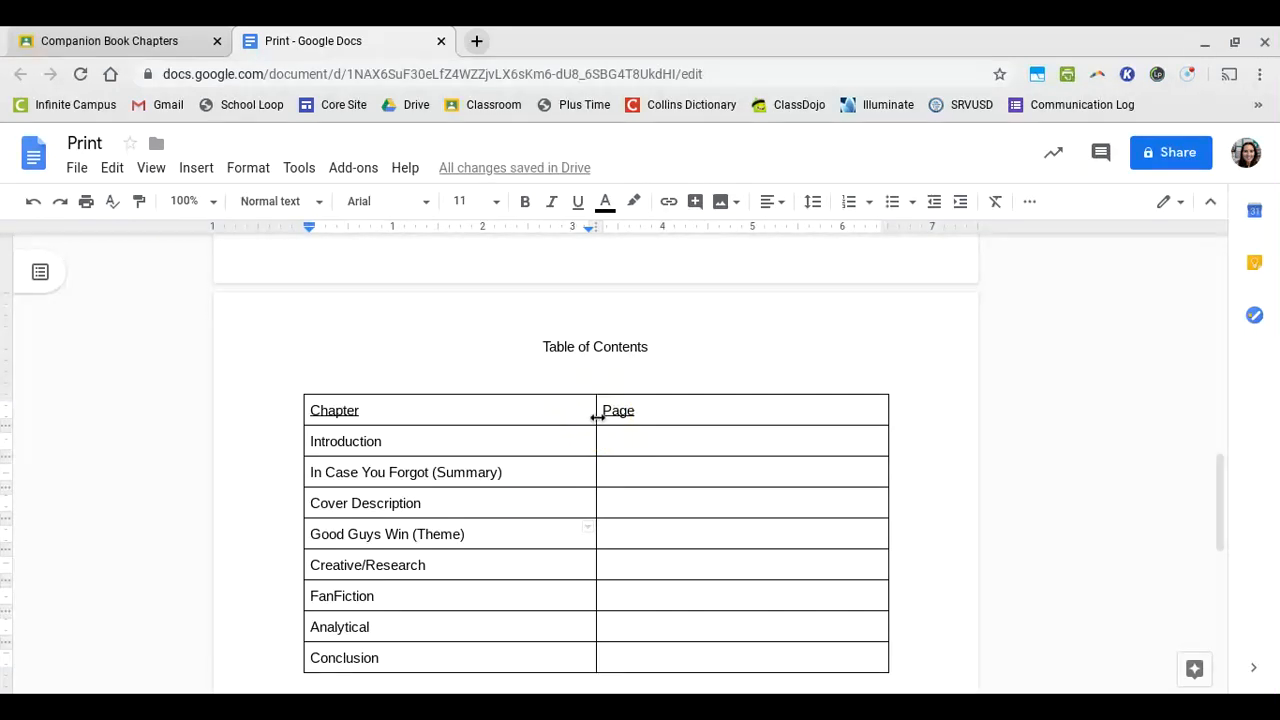
# Widen the Chapter column to about 5.6 inches so that the Page column becomes narrow
pyautogui.moveTo(596, 417); pyautogui.dragTo(808, 436)
pyautogui.click(808, 436)
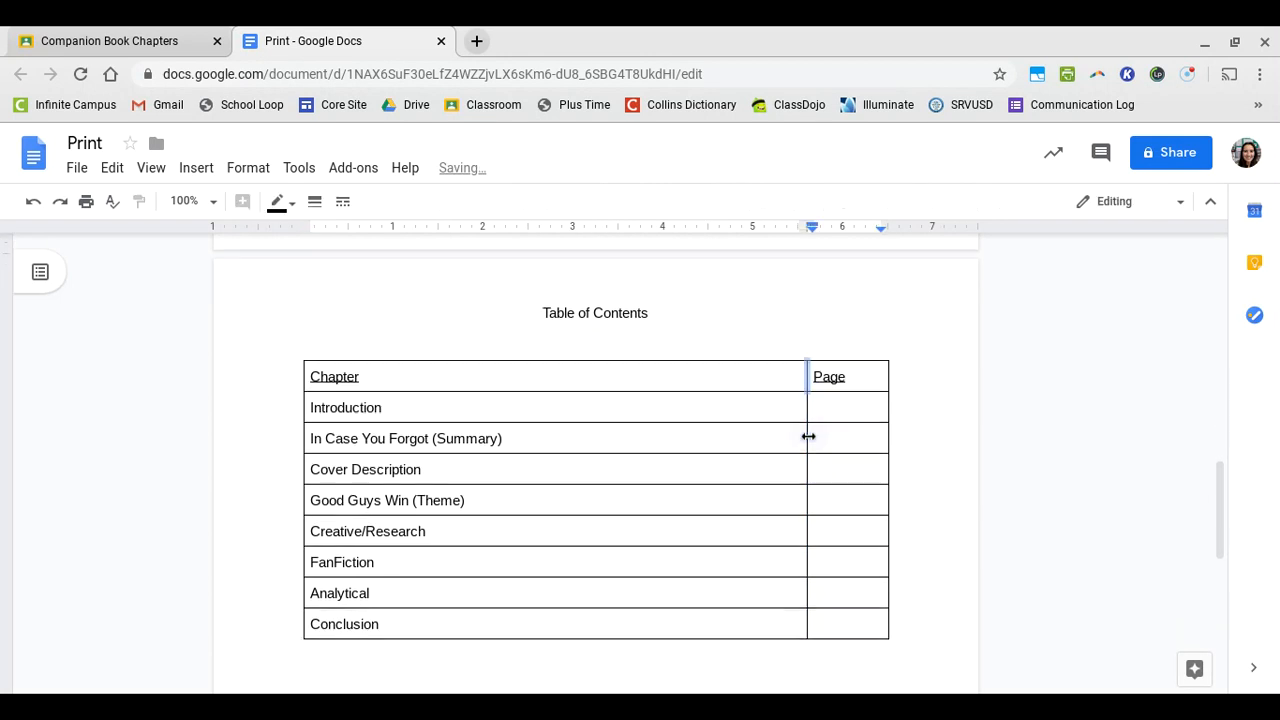
pyautogui.scroll(-3, 808, 436)
pyautogui.scroll(2, 808, 436)
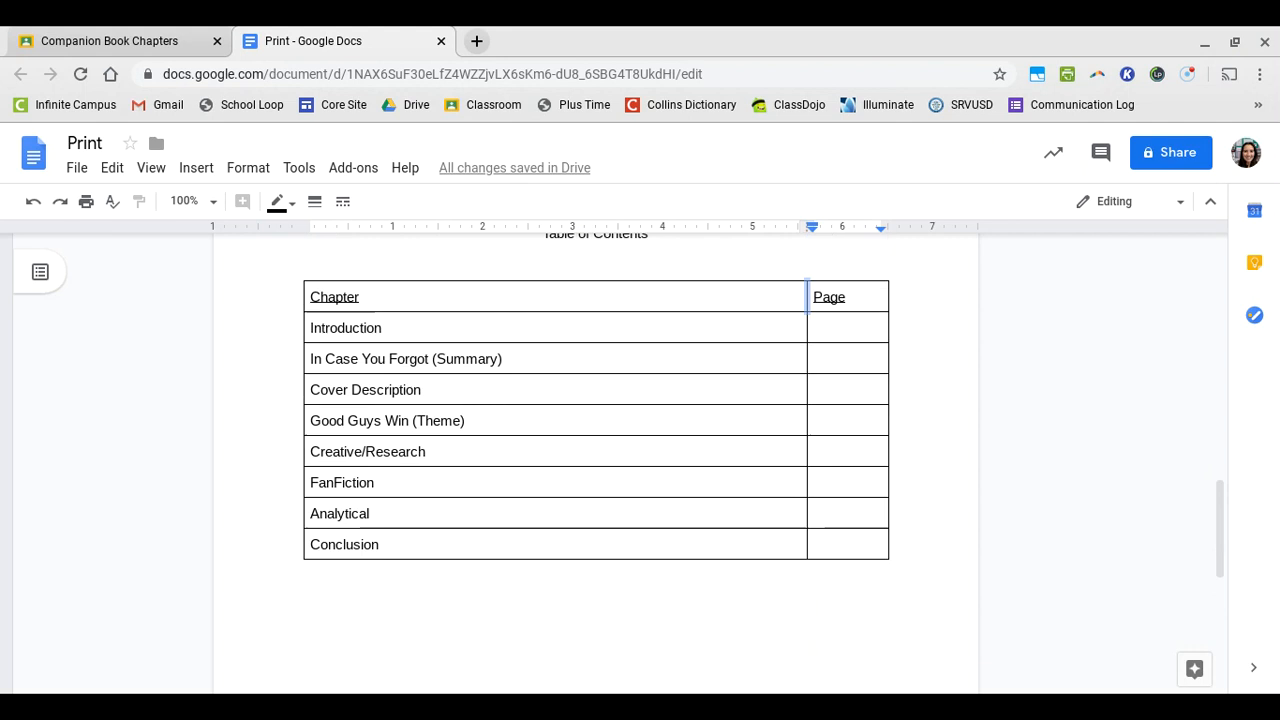
pyautogui.scroll(1, 808, 436)
pyautogui.scroll(-2, 808, 436)
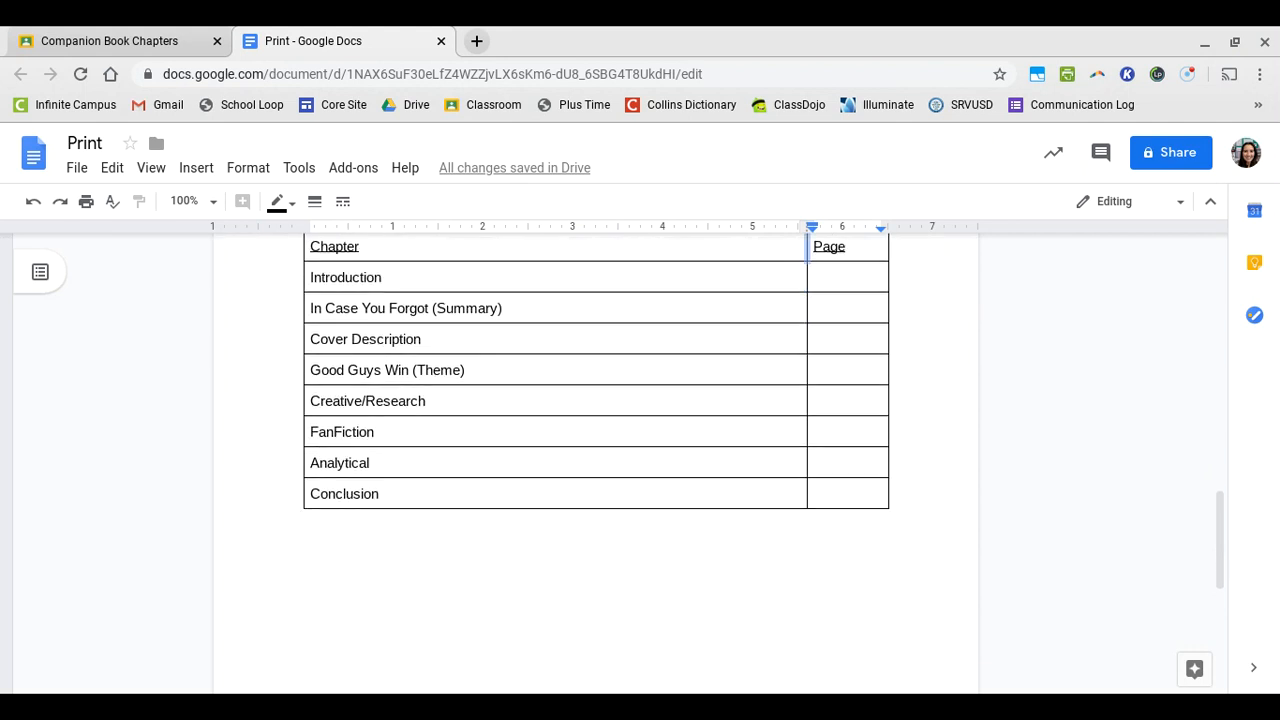
# Open the footer of the table of contents page for editing and centre its alignment
pyautogui.scroll(-5, 808, 436)
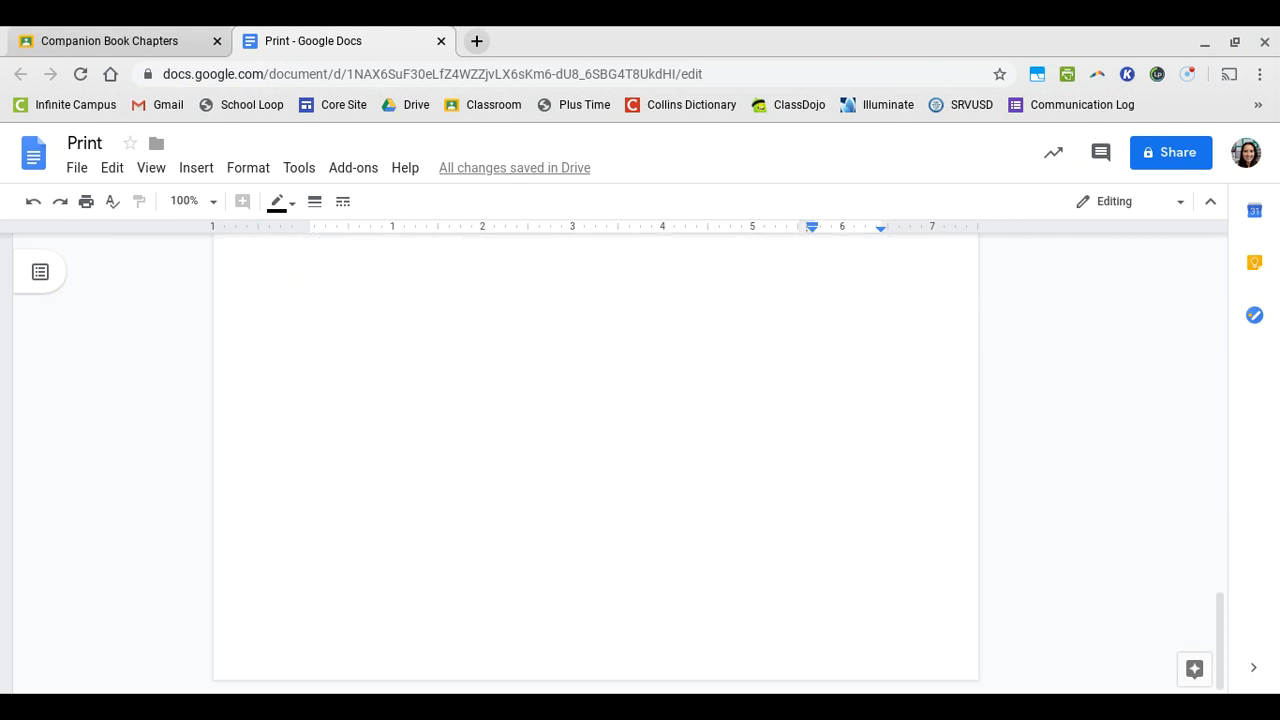
pyautogui.click(583, 646)
pyautogui.doubleClick(543, 651)
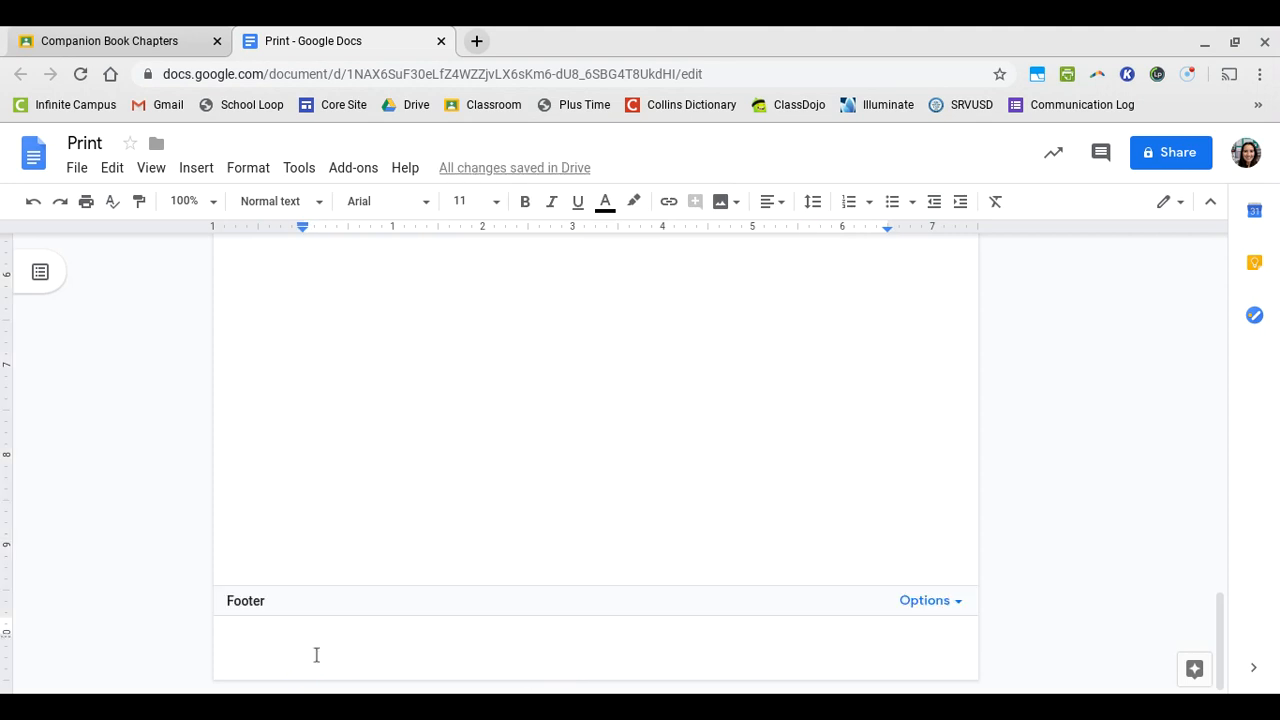
pyautogui.click(363, 651)
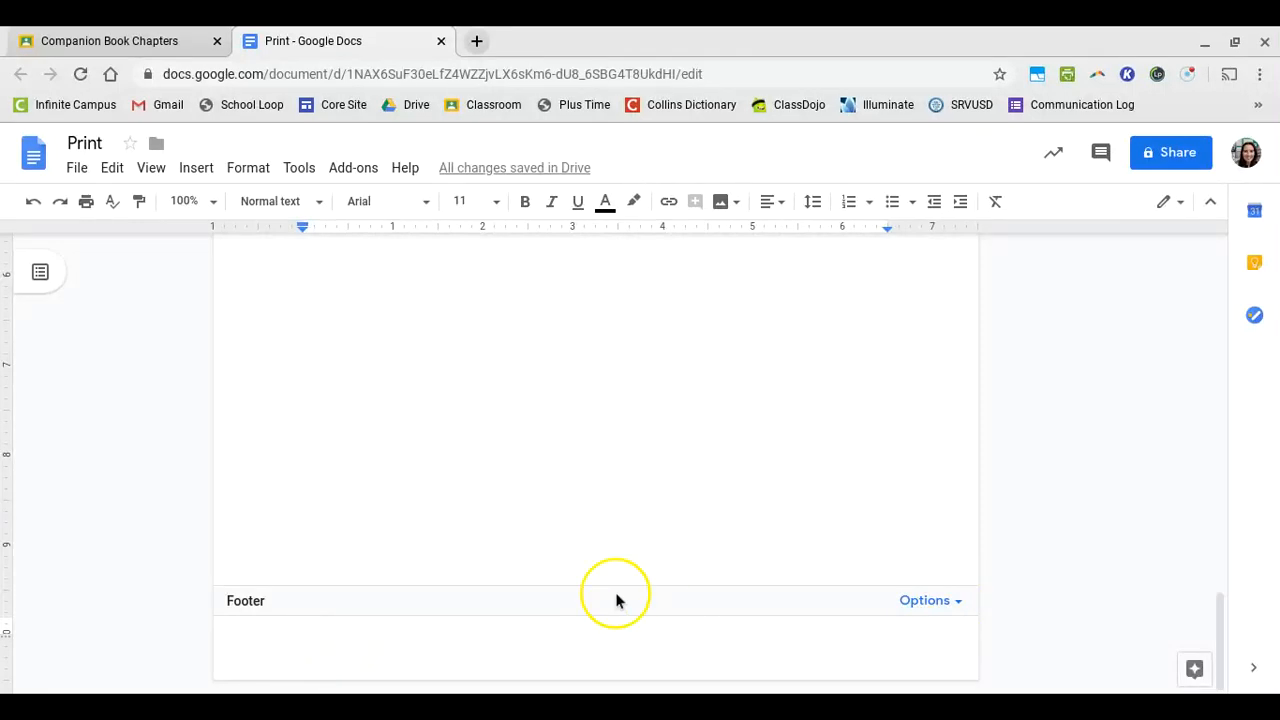
pyautogui.click(781, 206)
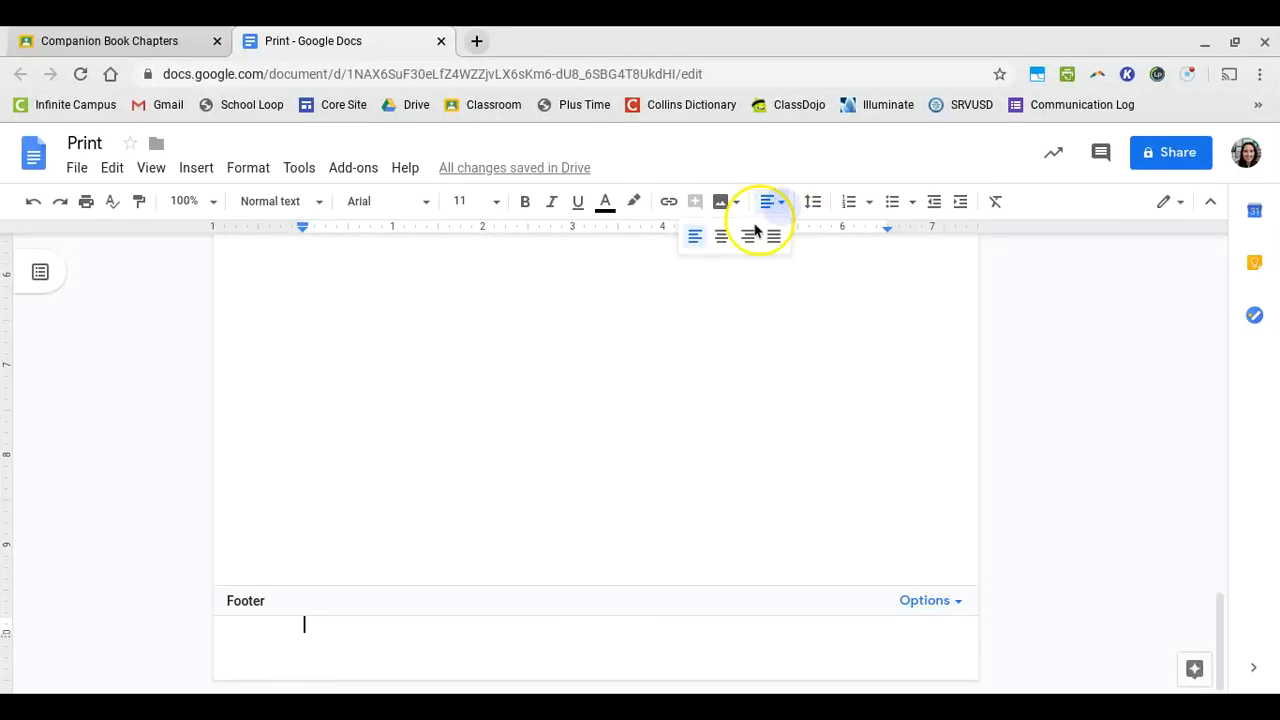
pyautogui.click(723, 238)
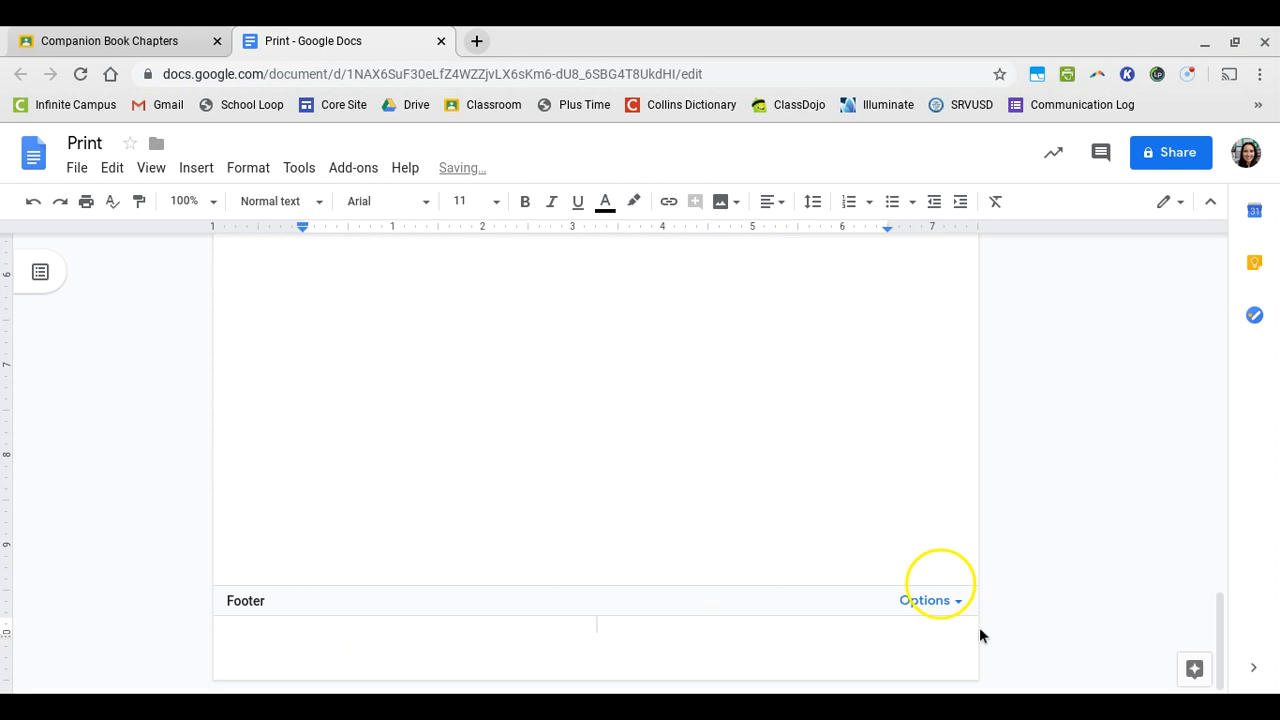
# Add page numbers to the footer, shown on the first page and starting at 1
pyautogui.click(955, 607)
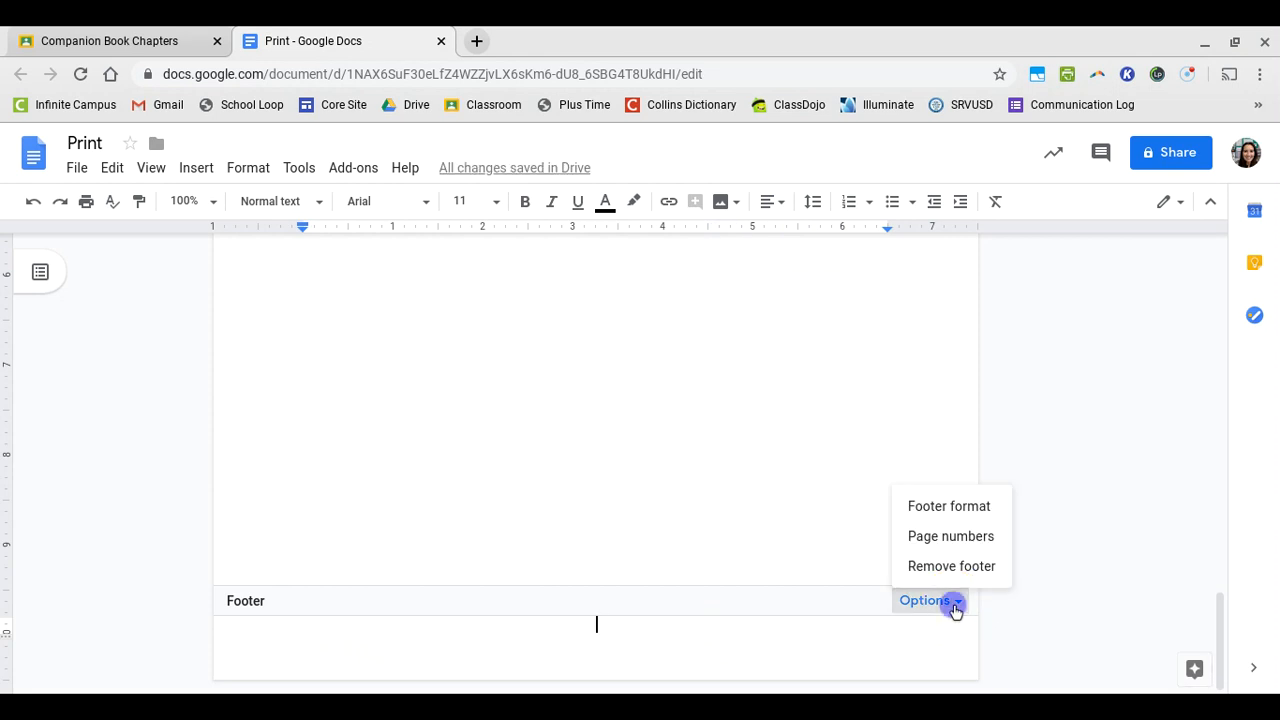
pyautogui.click(955, 546)
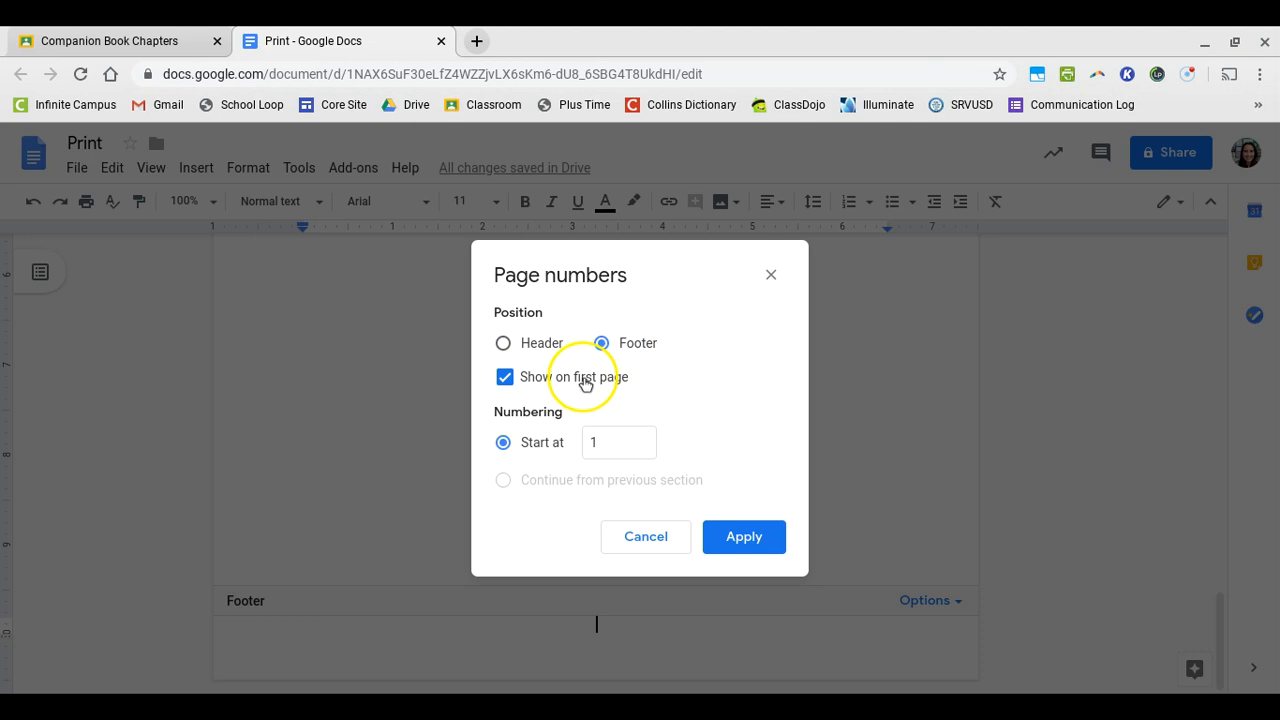
pyautogui.click(738, 536)
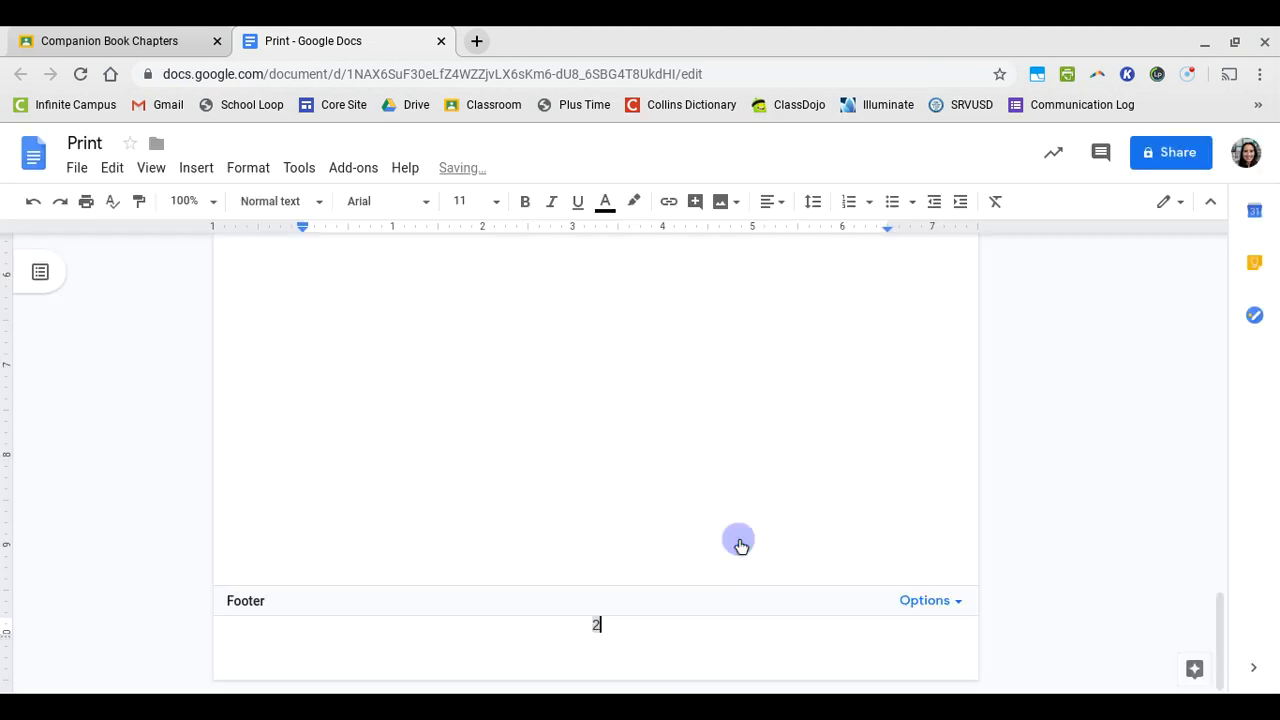
pyautogui.click(683, 560)
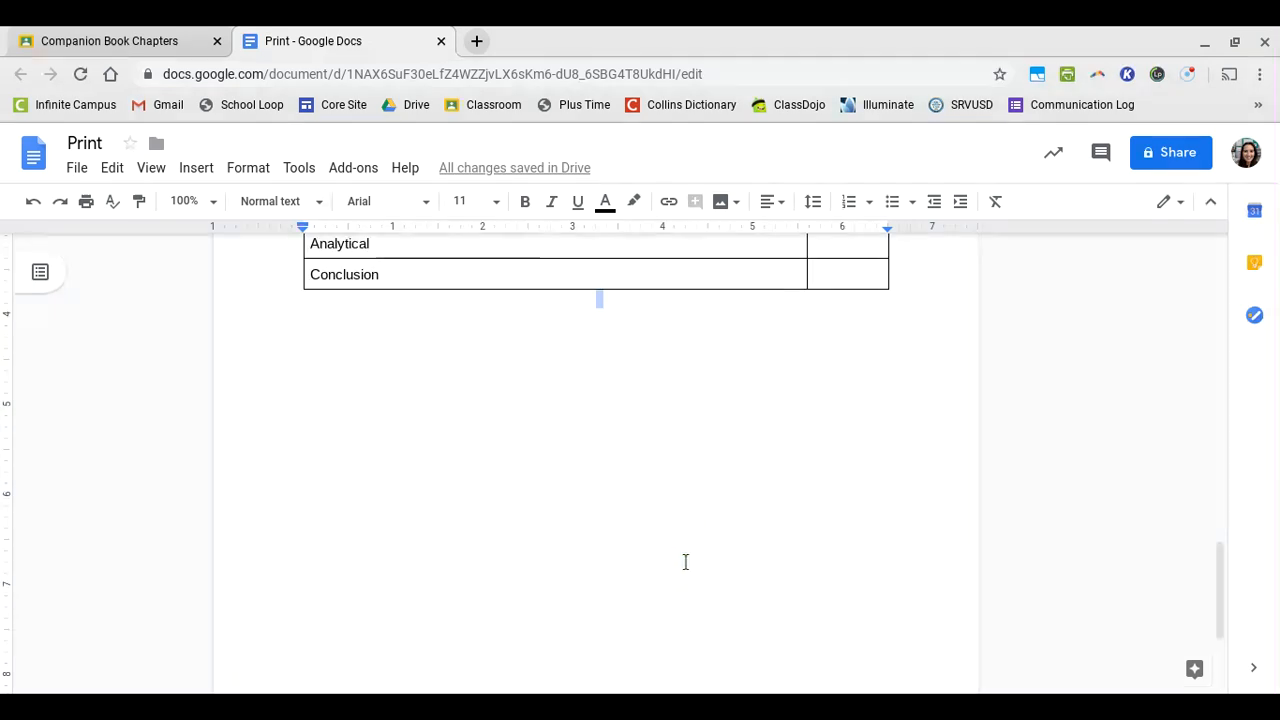
# Check the footer page numbers on the dedication page and the table of contents page
pyautogui.scroll(1, 596, 456)
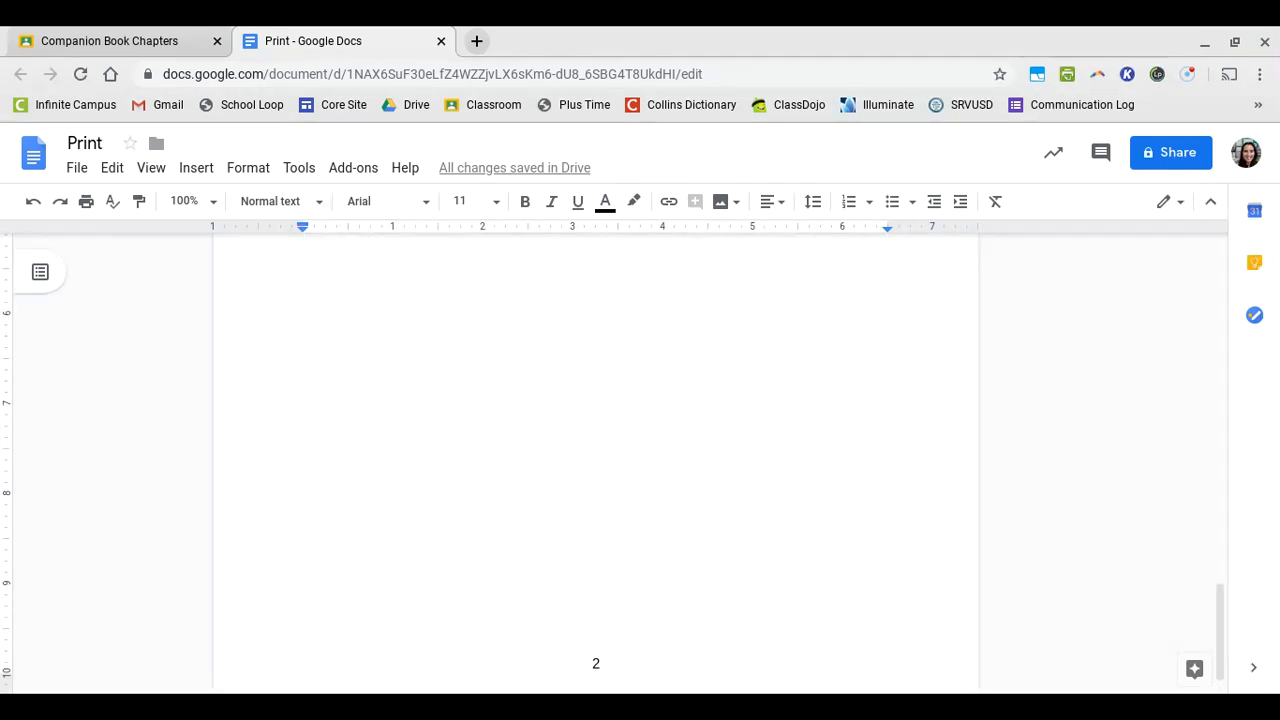
pyautogui.scroll(-1, 596, 456)
pyautogui.scroll(5, 596, 456)
pyautogui.scroll(5, 599, 613)
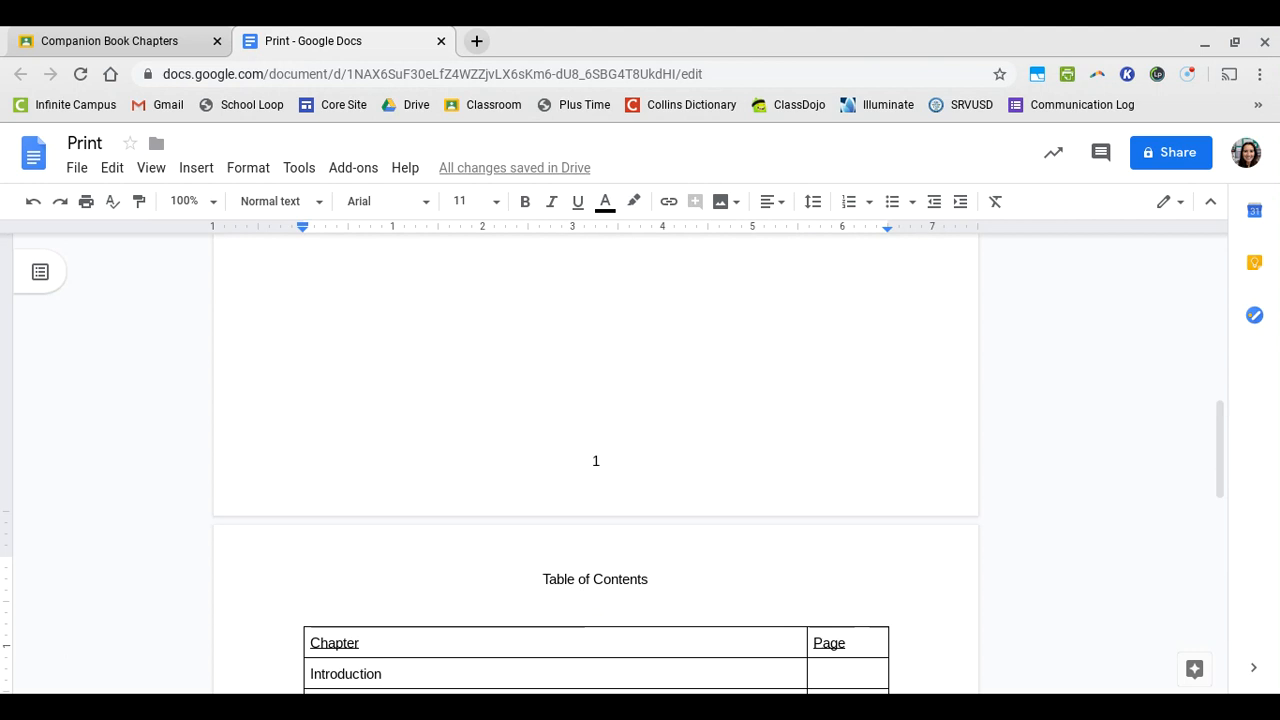
pyautogui.scroll(10, 596, 456)
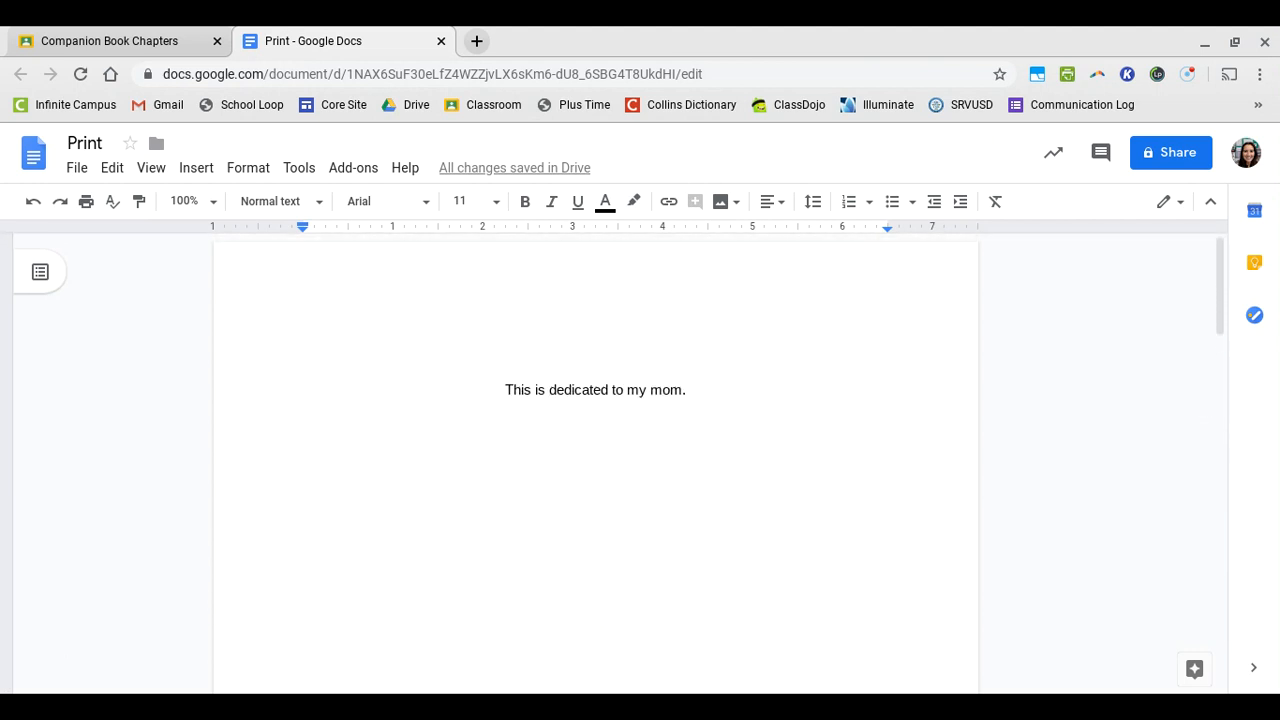
pyautogui.scroll(-15, 596, 456)
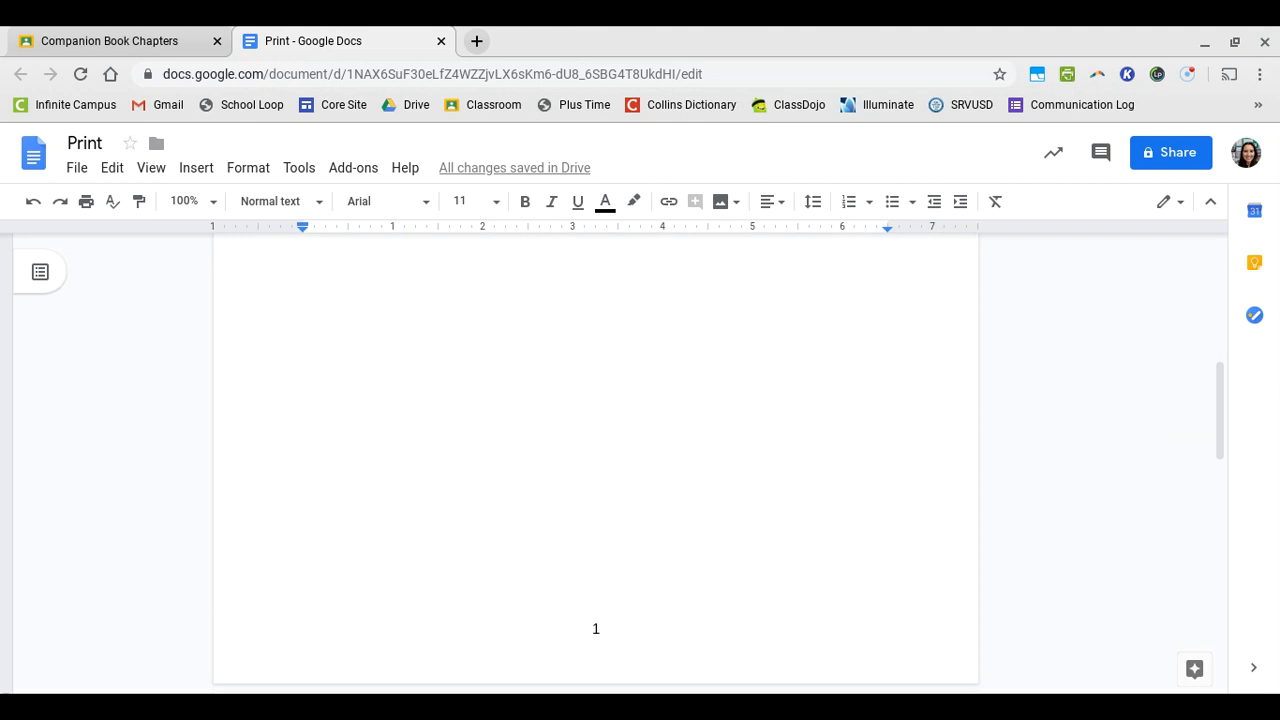
pyautogui.scroll(-5, 596, 456)
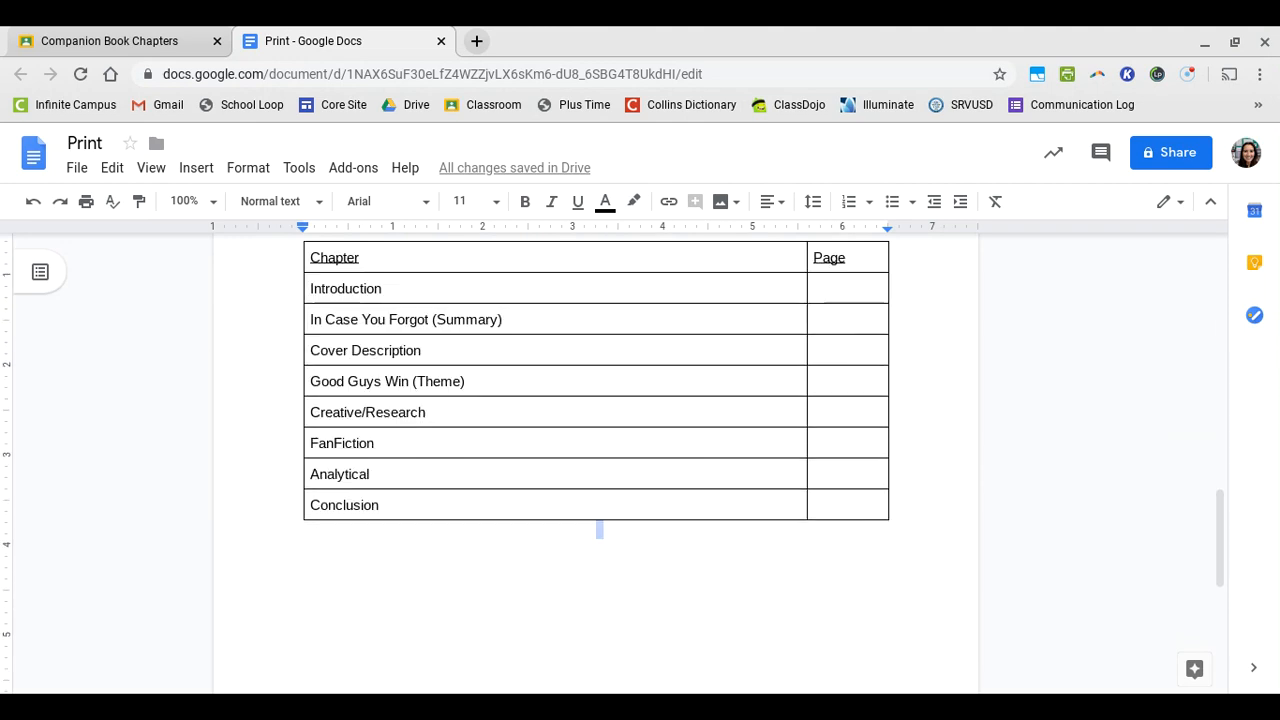
pyautogui.scroll(-3, 596, 456)
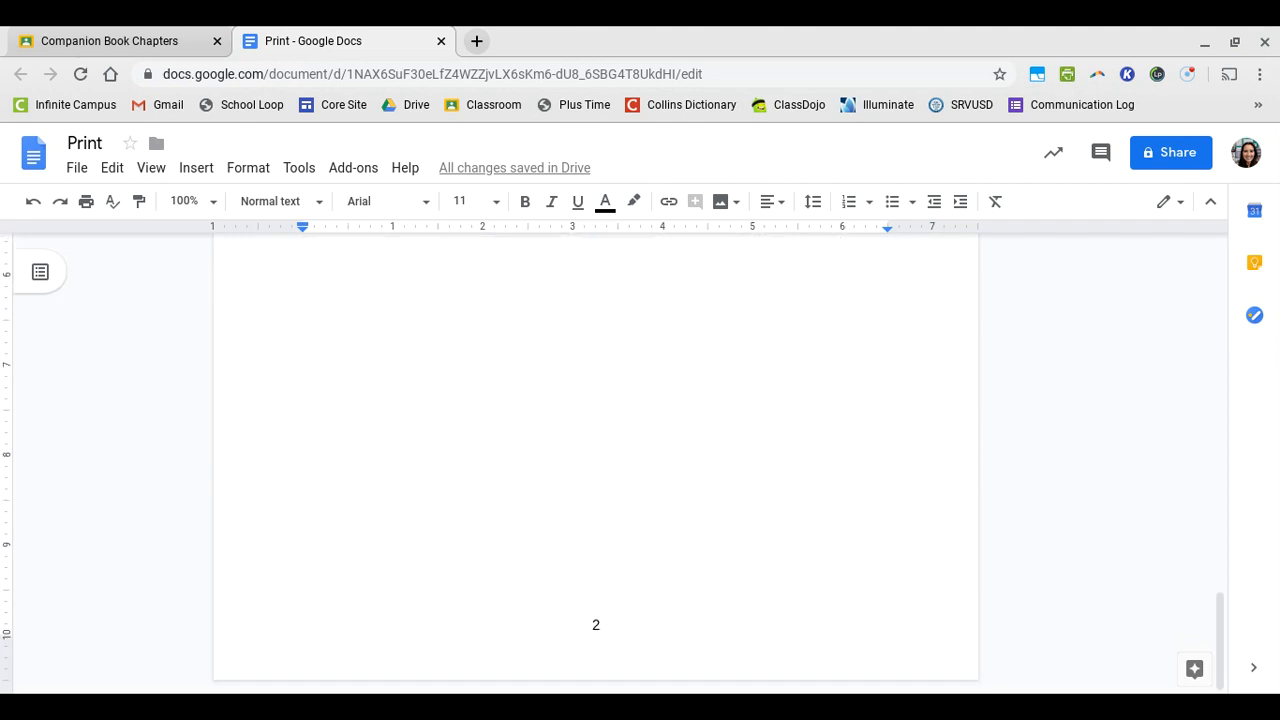
pyautogui.scroll(5, 596, 456)
pyautogui.scroll(3, 686, 560)
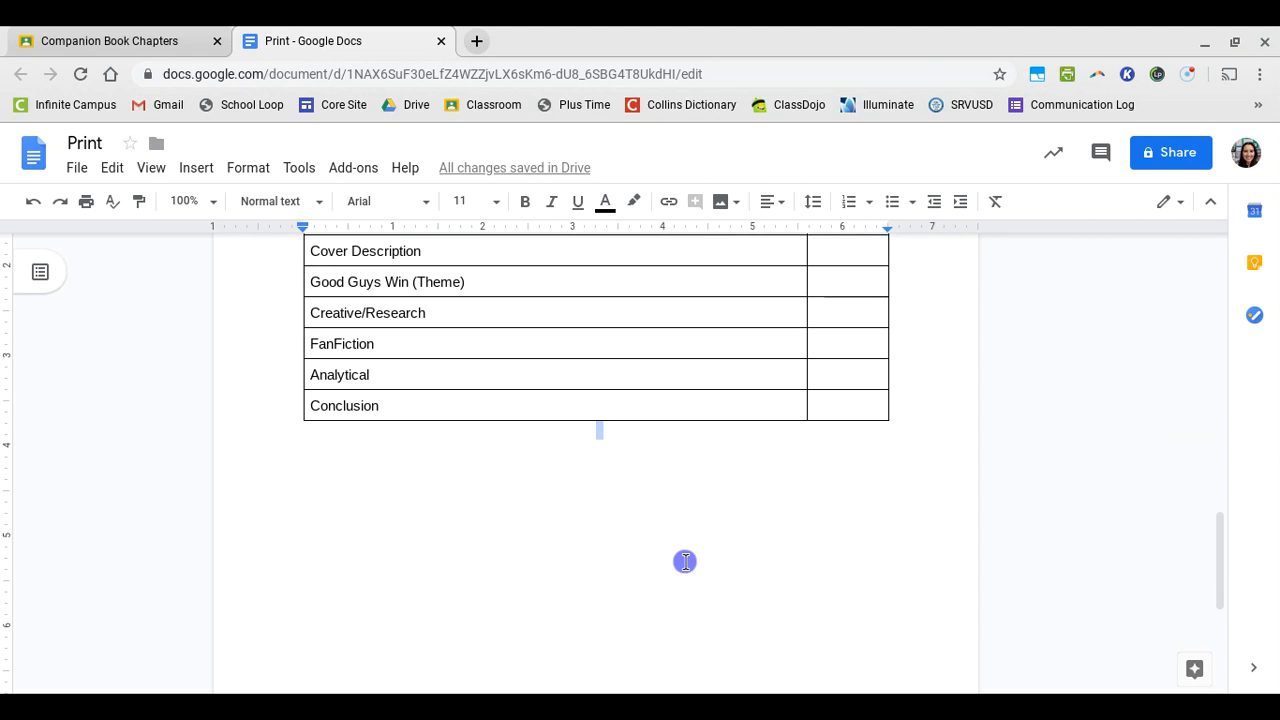
pyautogui.scroll(2, 663, 574)
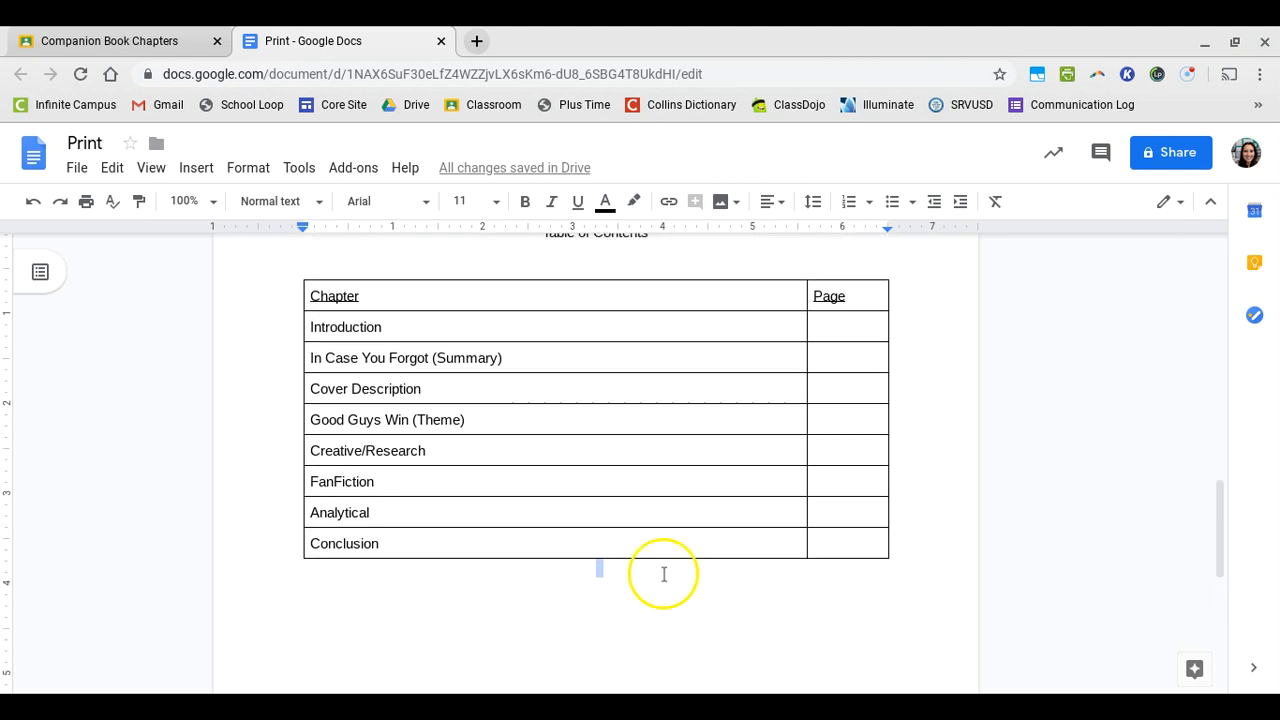
# Insert a page break below the table of contents table to start a new page
pyautogui.click(617, 590)
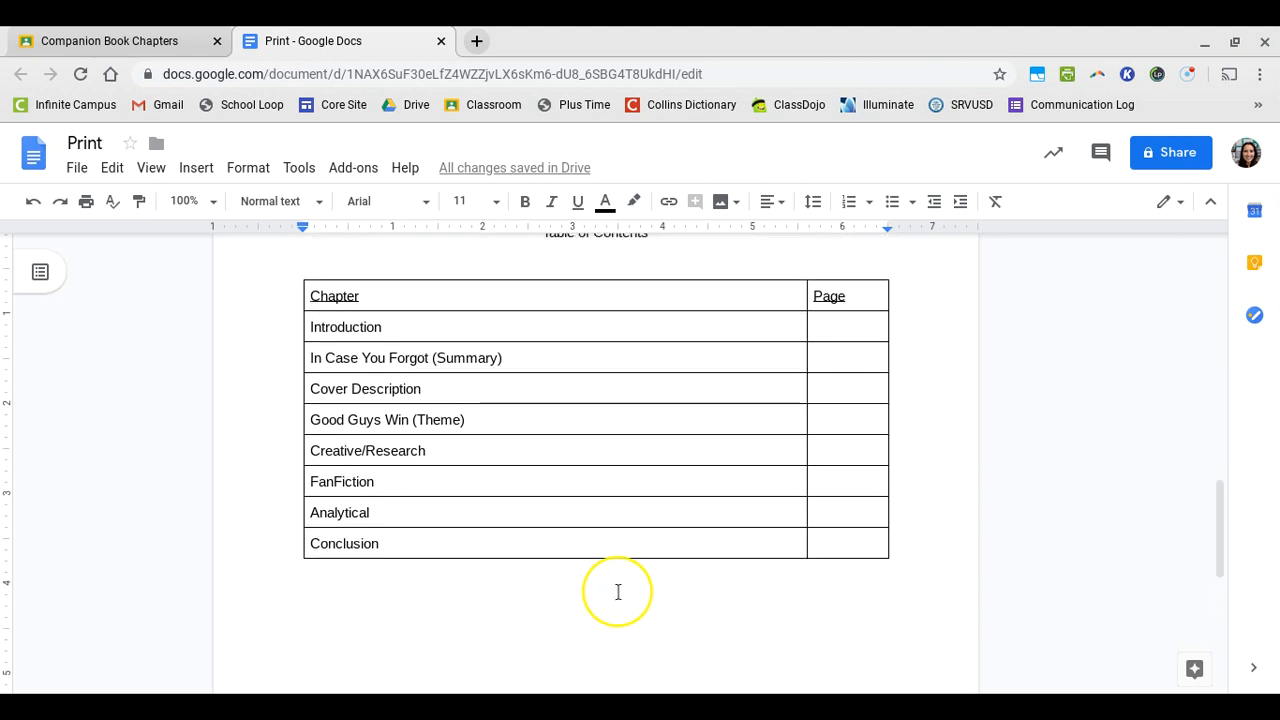
pyautogui.press('Return')
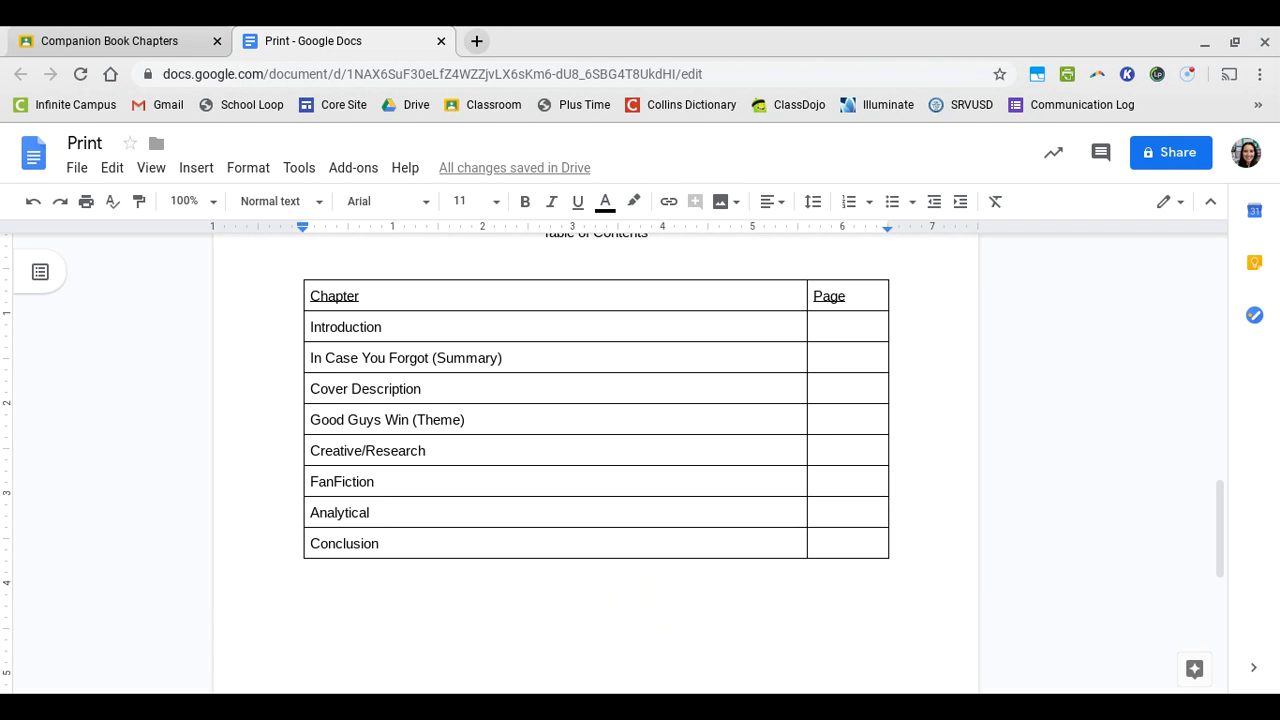
pyautogui.hotkey('ctrl', 'Return')
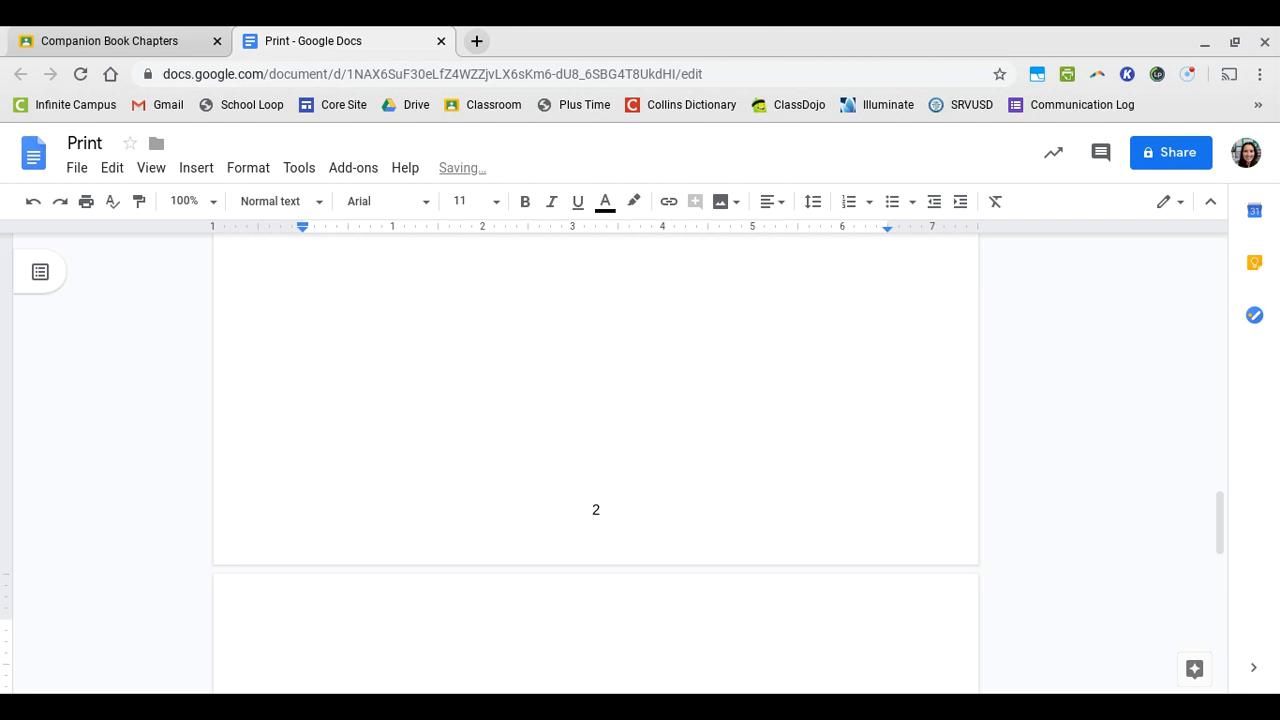
pyautogui.scroll(1, 622, 524)
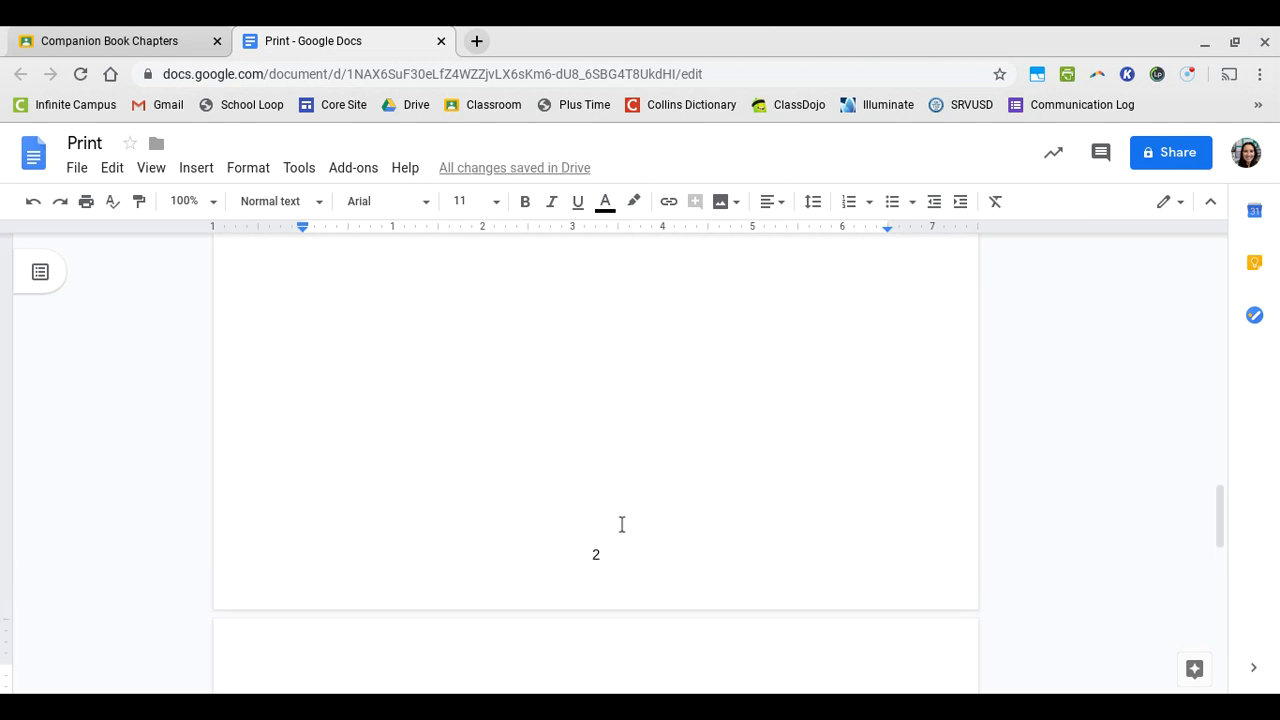
pyautogui.scroll(-7, 621, 524)
pyautogui.scroll(3, 621, 524)
pyautogui.scroll(-1, 621, 524)
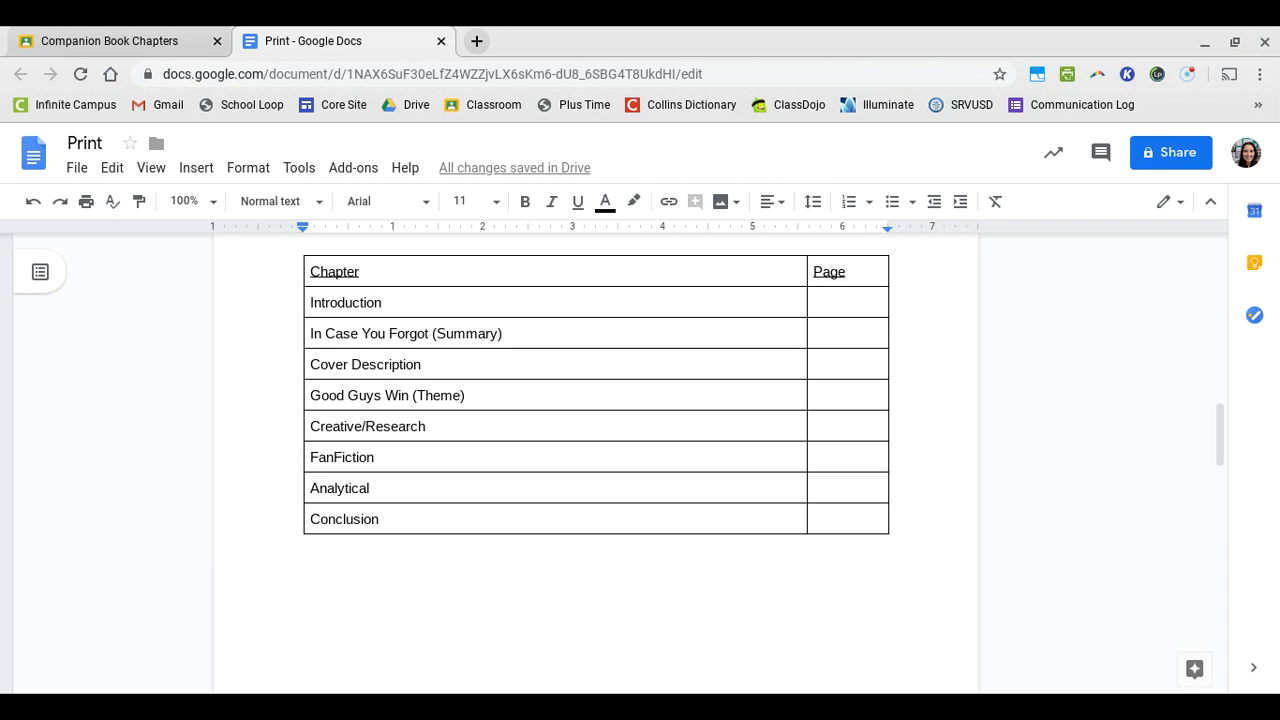
pyautogui.scroll(-6, 621, 524)
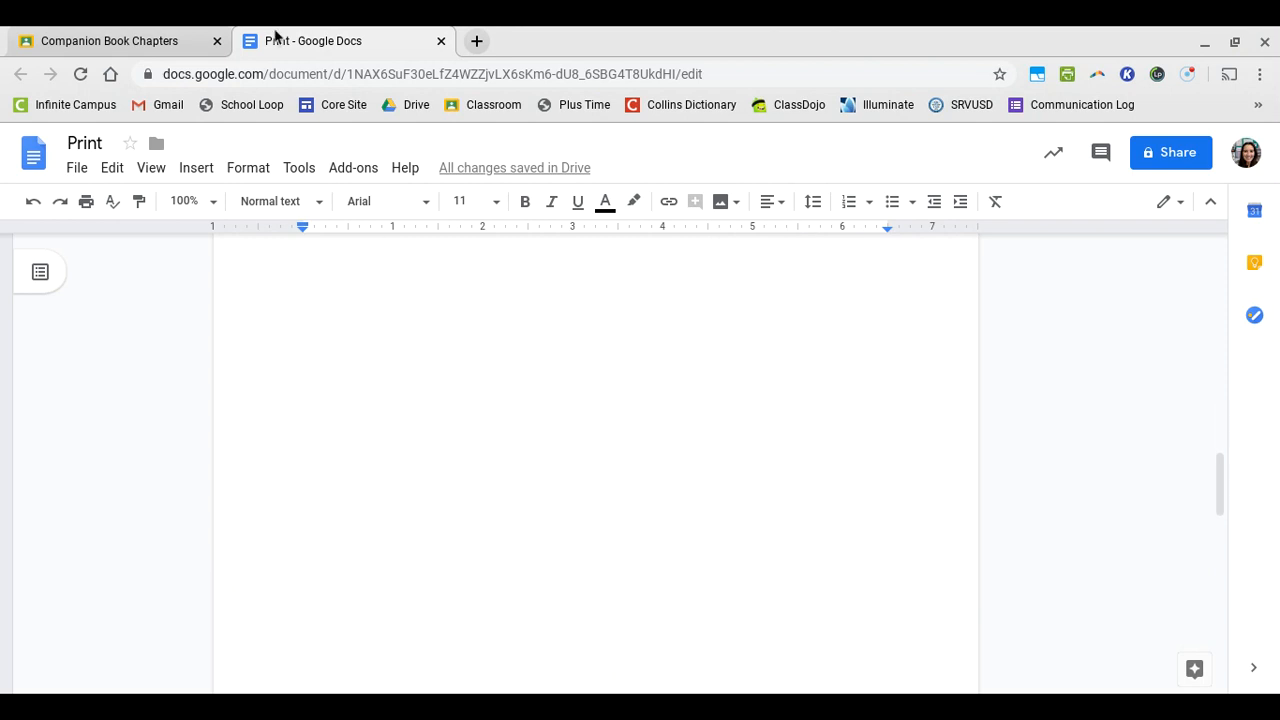
# Open the Introduction chapter in the Google Classroom assignment and copy its entire text, heading included
pyautogui.click(169, 46)
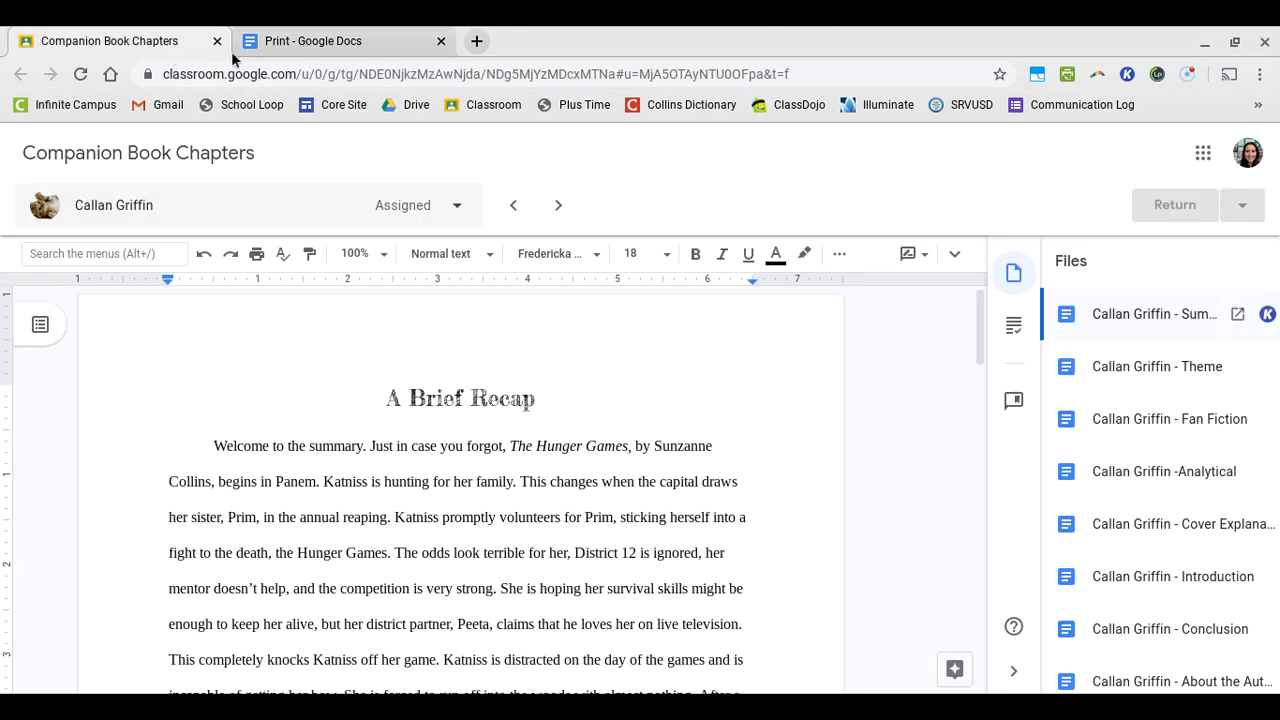
pyautogui.scroll(-1, 1174, 563)
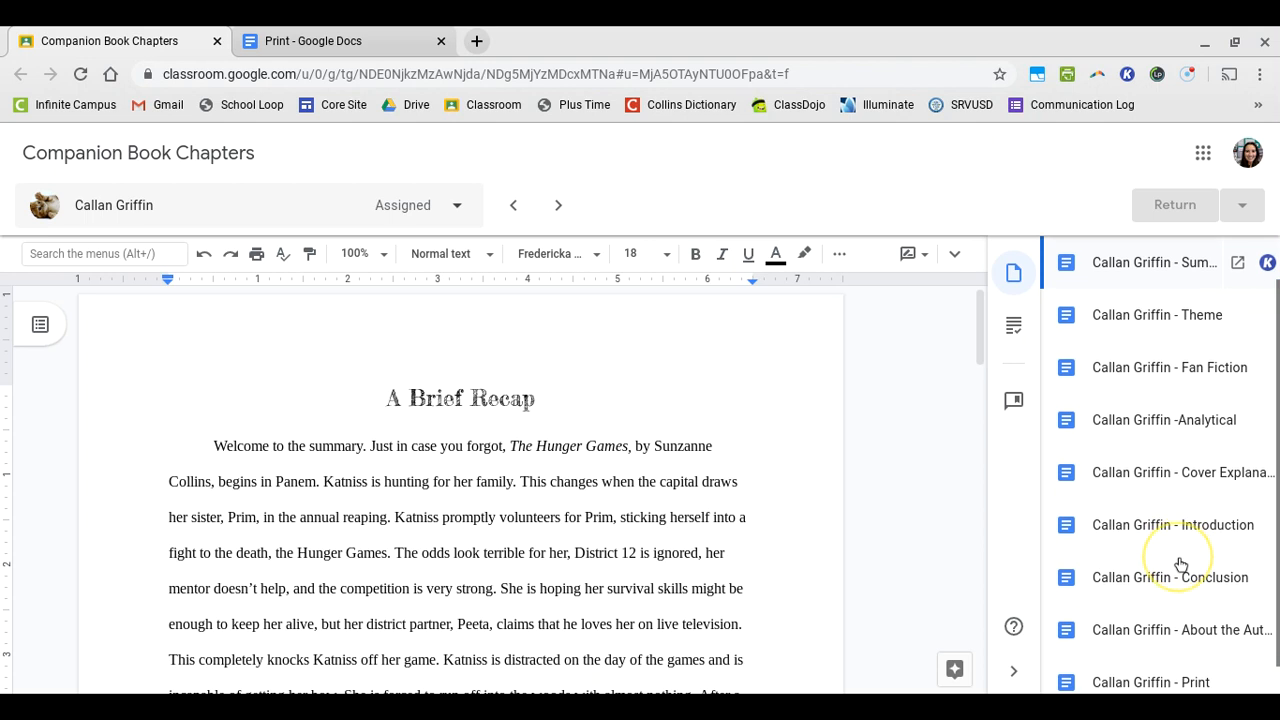
pyautogui.click(1180, 543)
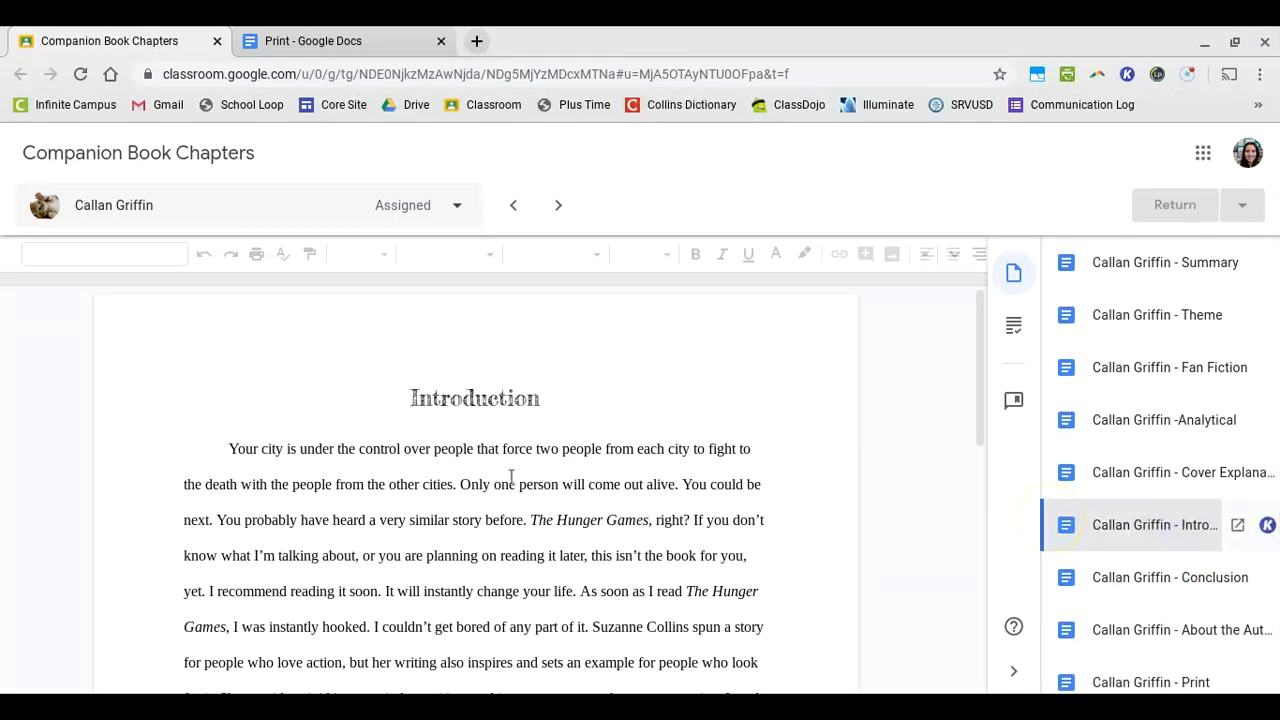
pyautogui.moveTo(405, 398); pyautogui.dragTo(748, 565)
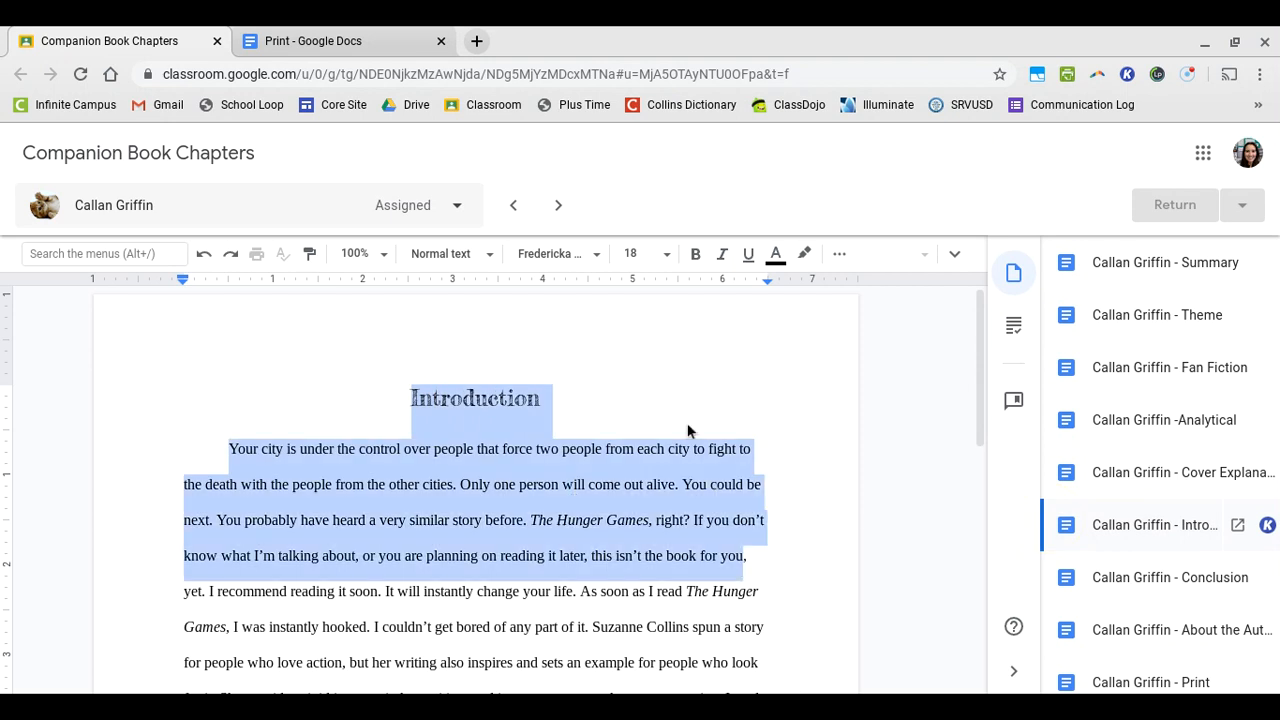
pyautogui.moveTo(687, 430); pyautogui.dragTo(619, 420)
pyautogui.click(416, 400)
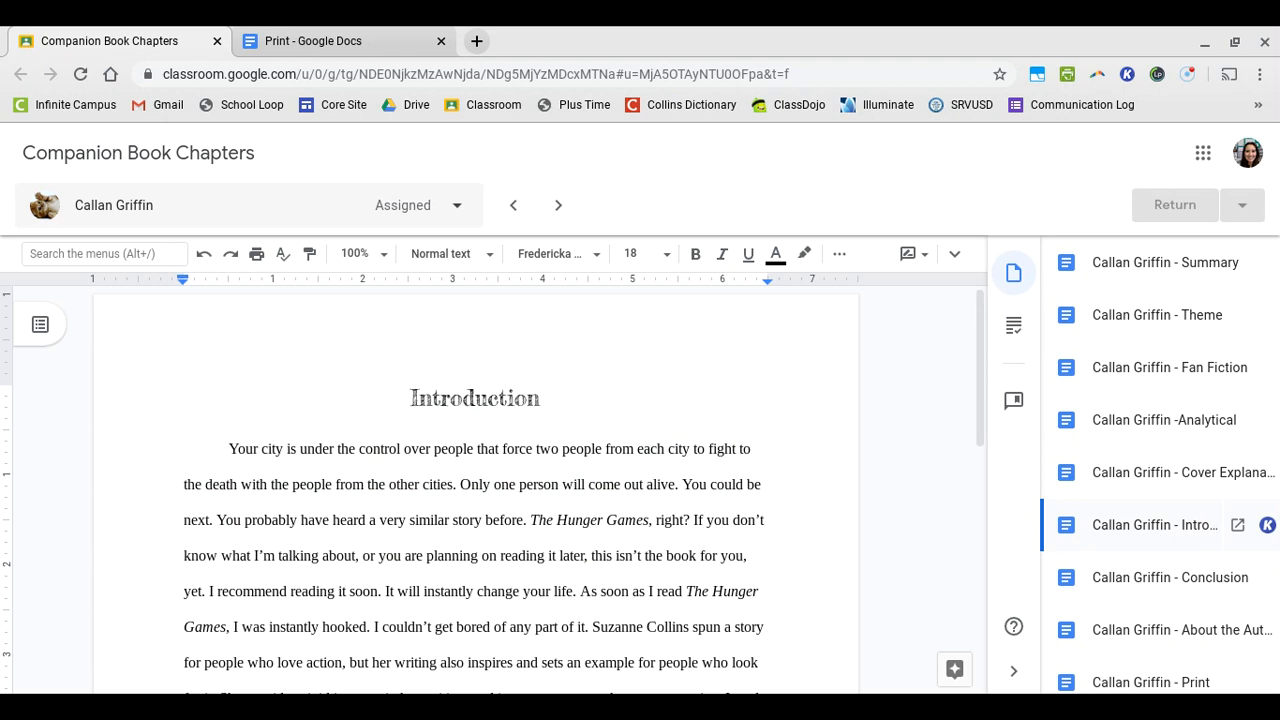
pyautogui.hotkey('ctrl', 'a')
pyautogui.hotkey('ctrl', 'c')
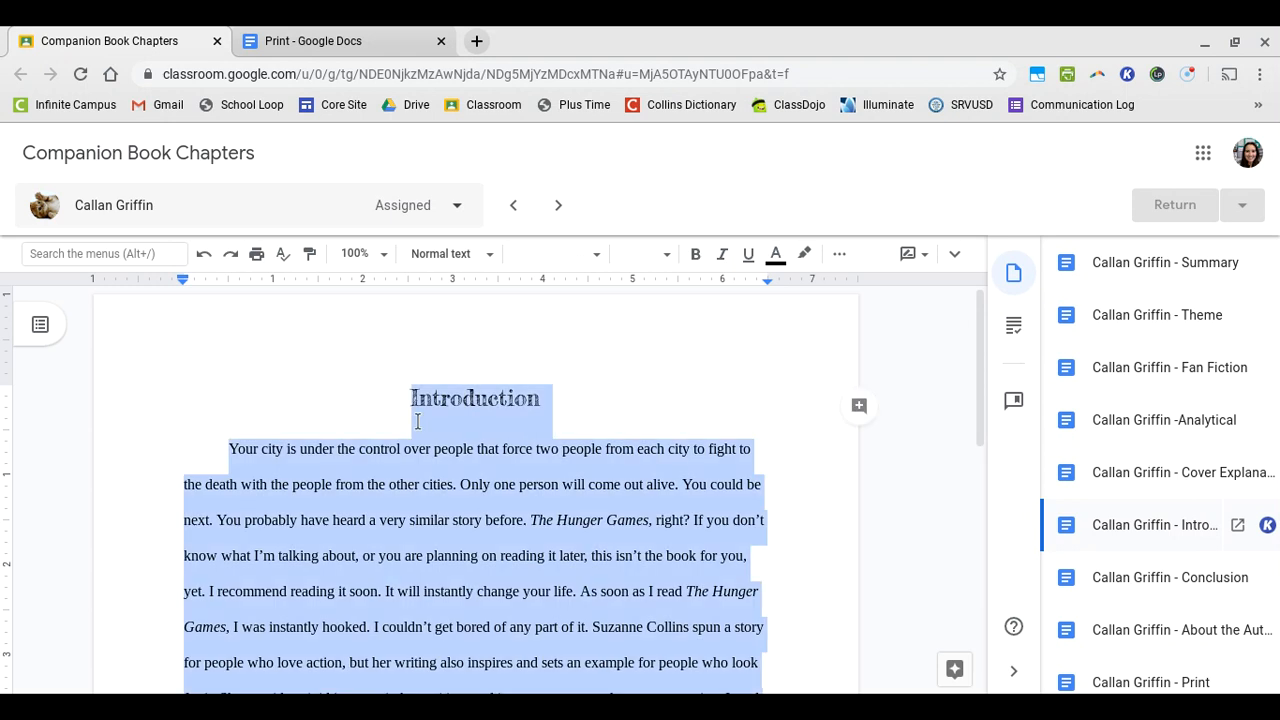
pyautogui.scroll(-3, 418, 421)
pyautogui.scroll(2, 418, 421)
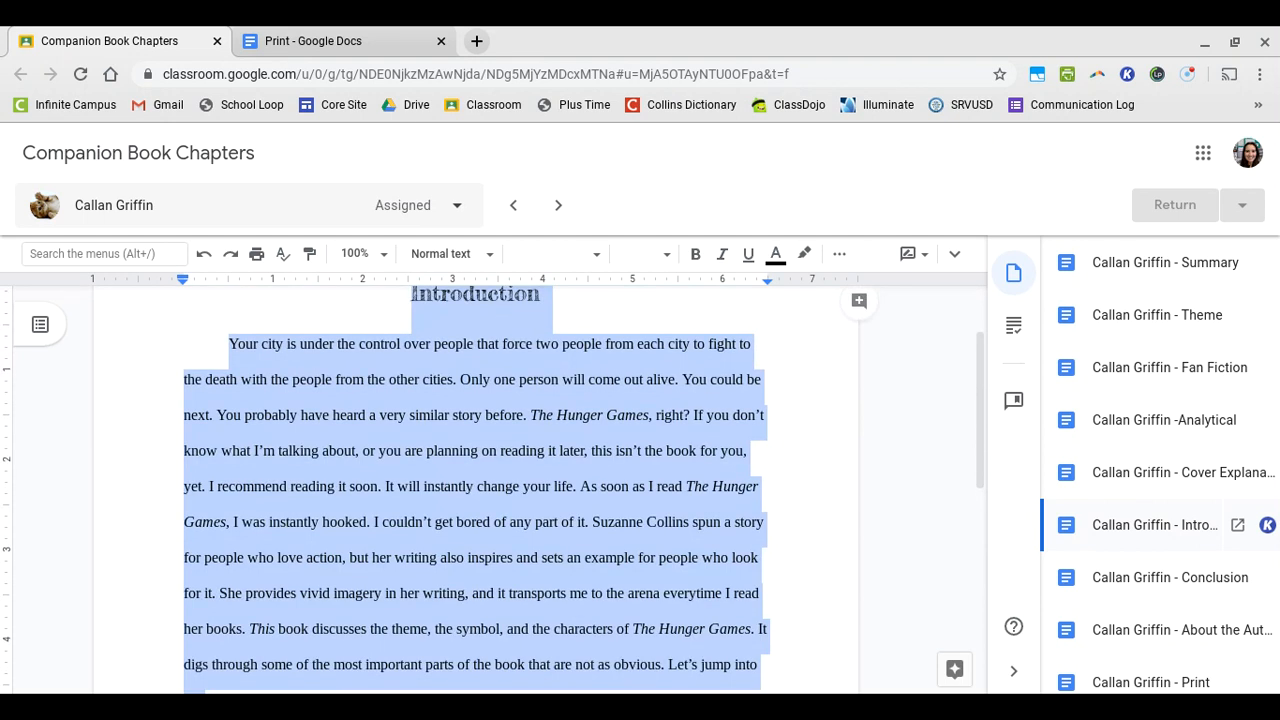
# Switch to the Print document and paste the Introduction chapter on the new page after the table of contents
pyautogui.click(366, 44)
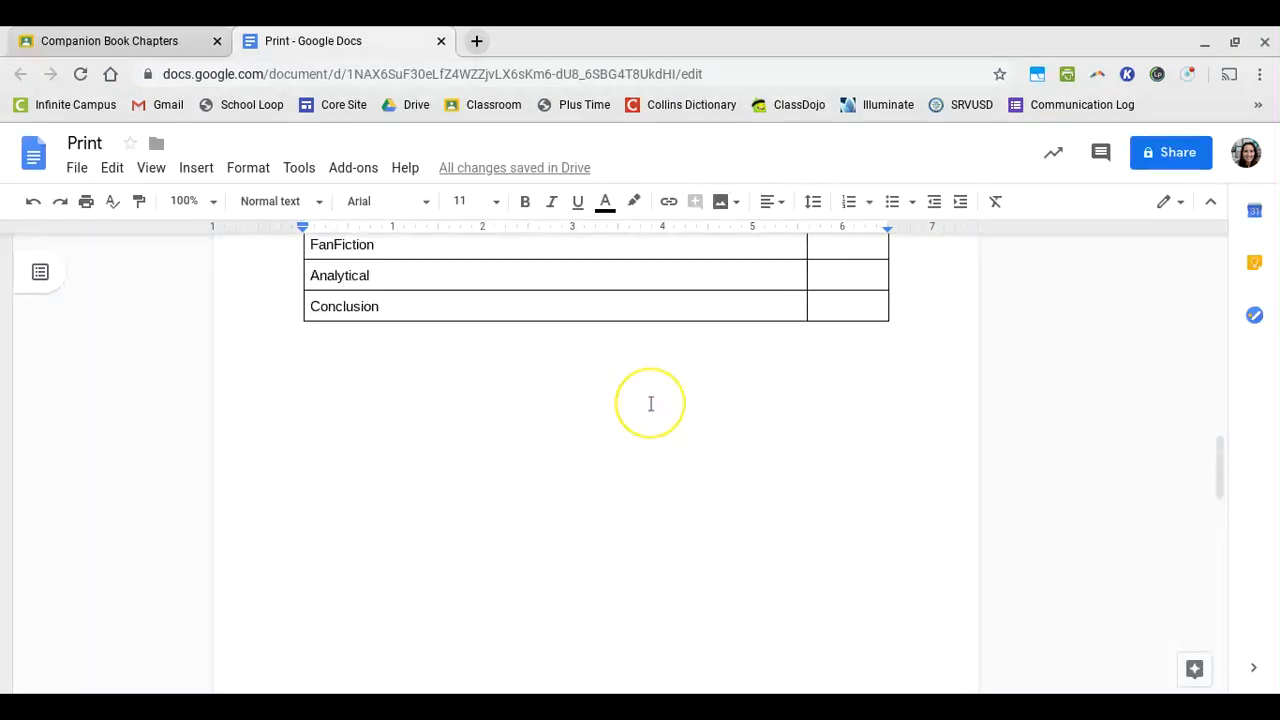
pyautogui.scroll(-5, 650, 403)
pyautogui.click(603, 464)
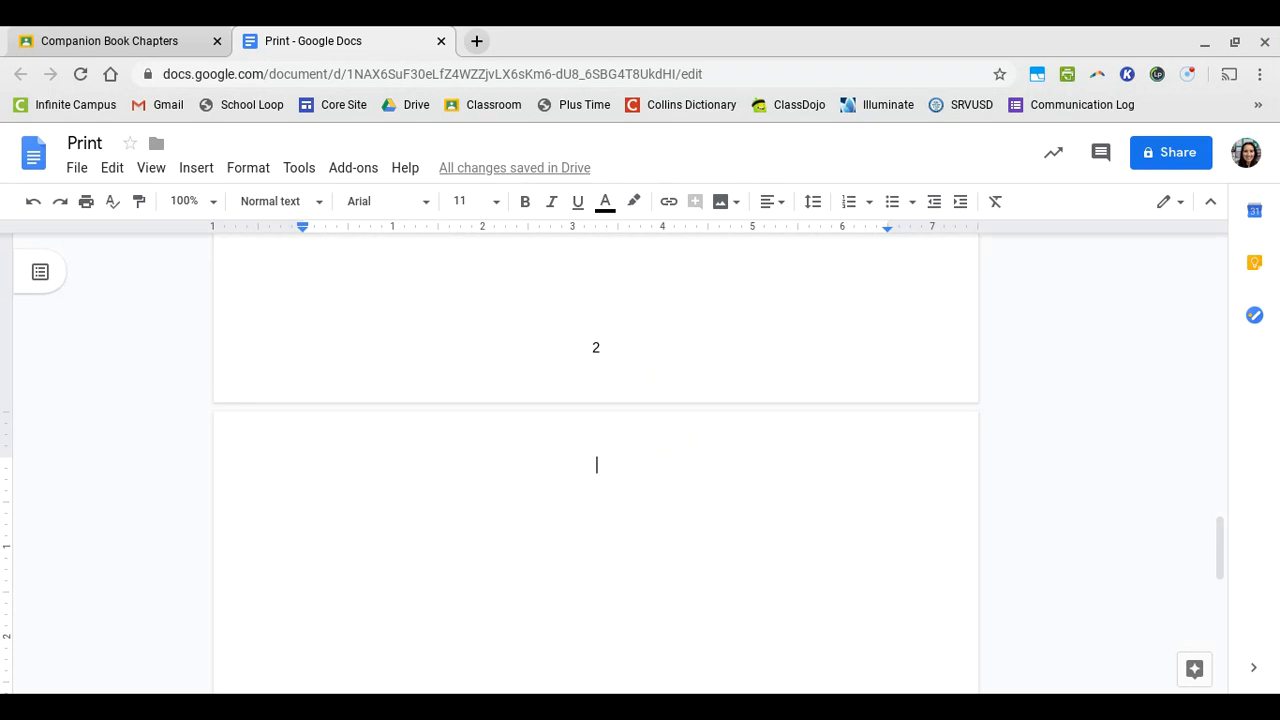
pyautogui.hotkey('ctrl', 'v')
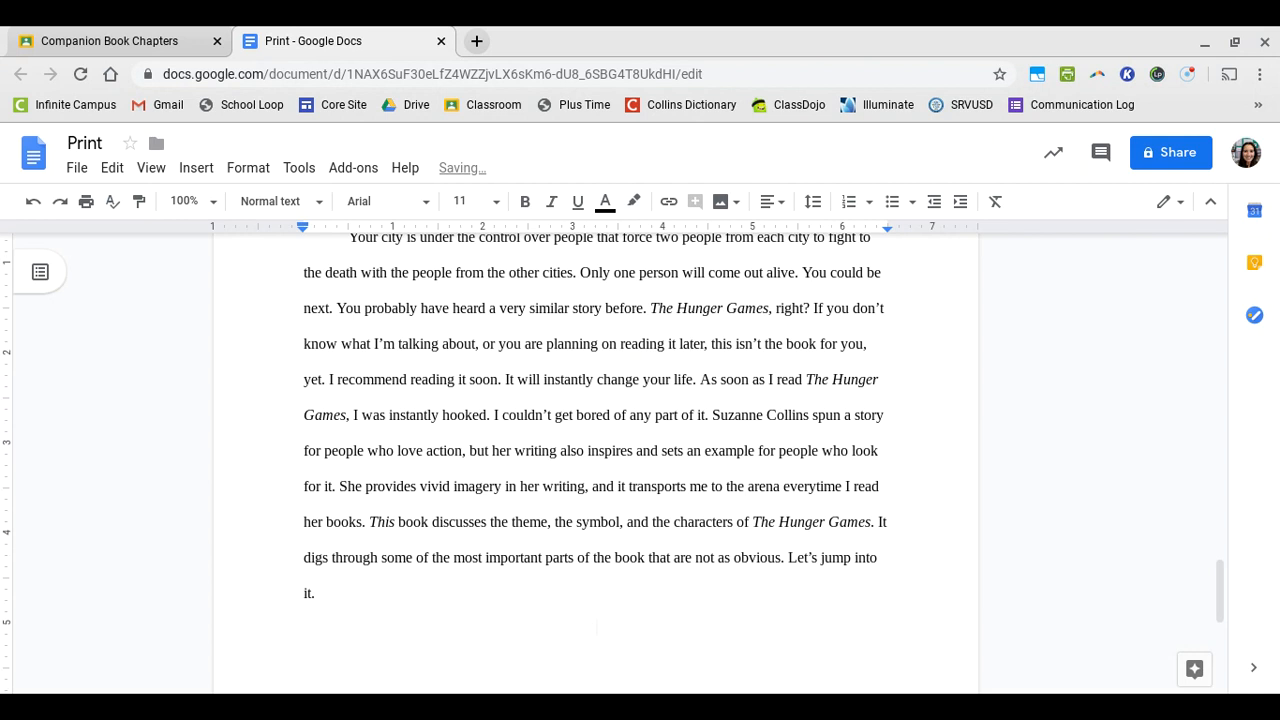
pyautogui.scroll(2, 597, 464)
pyautogui.scroll(-3, 597, 464)
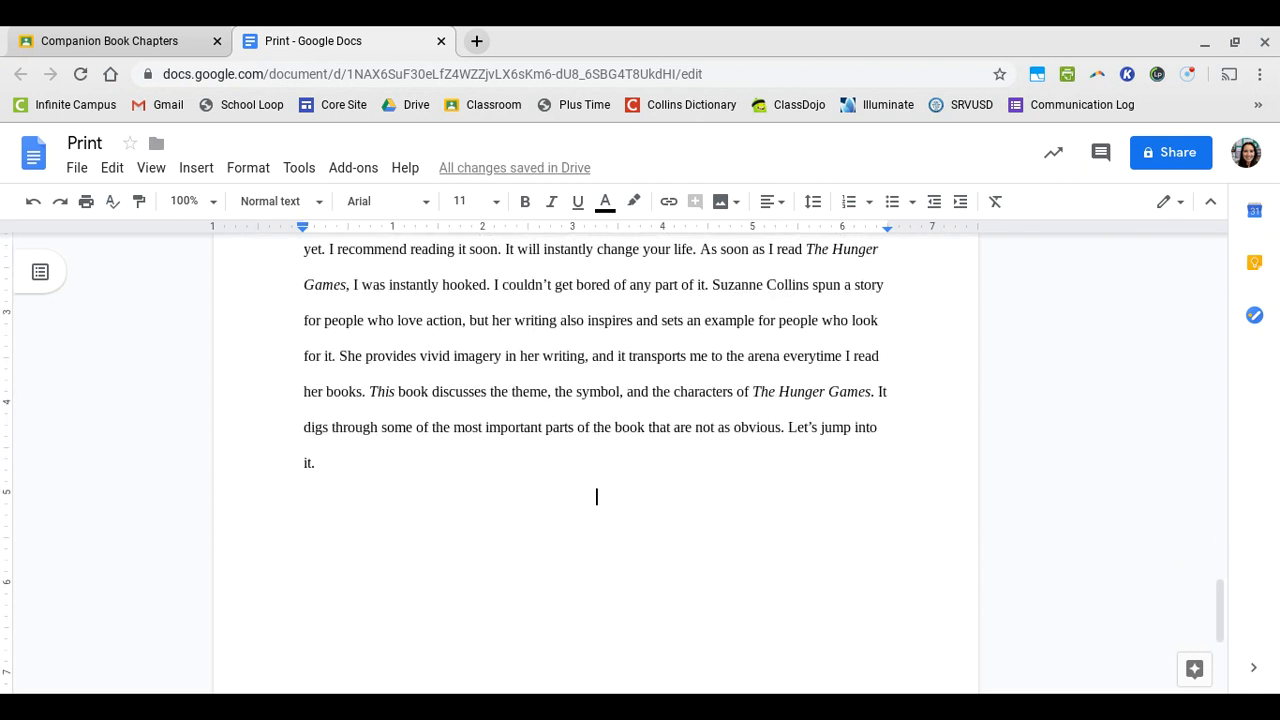
# Insert a page break after the Introduction and check the table of contents for the chapter that follows it
pyautogui.hotkey('ctrl', 'Return')
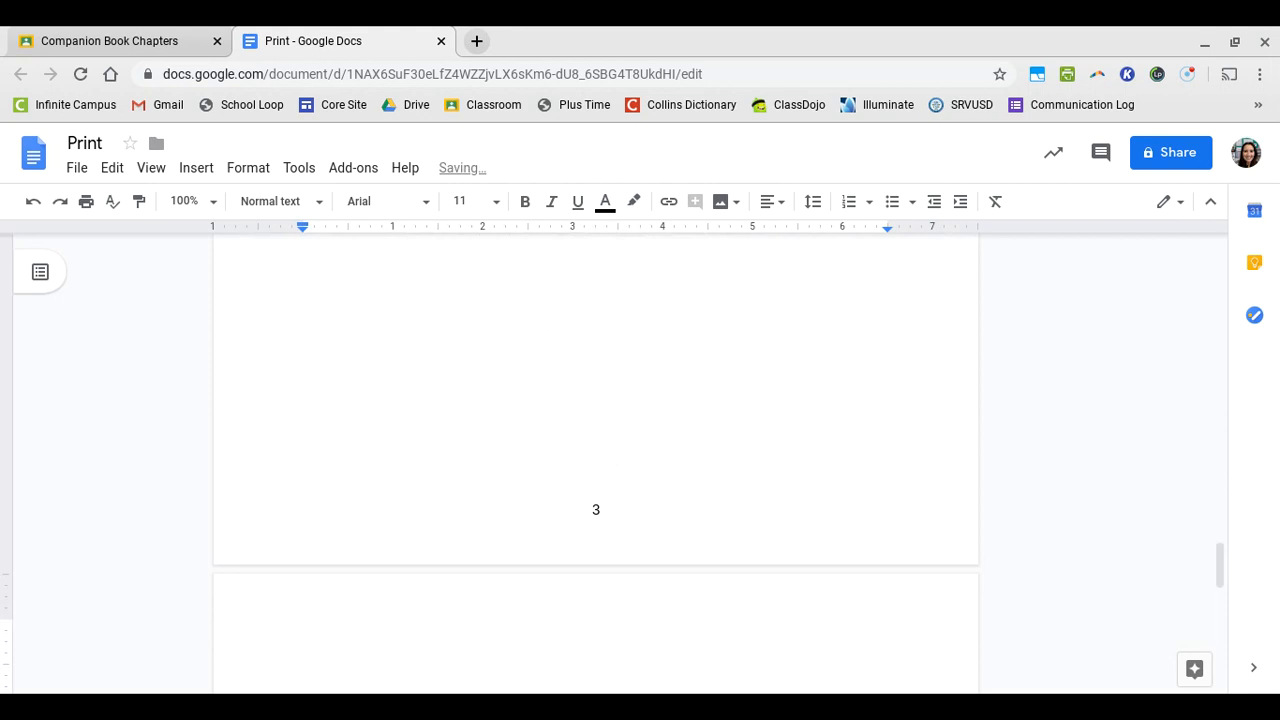
pyautogui.click(603, 466)
pyautogui.scroll(15, 605, 467)
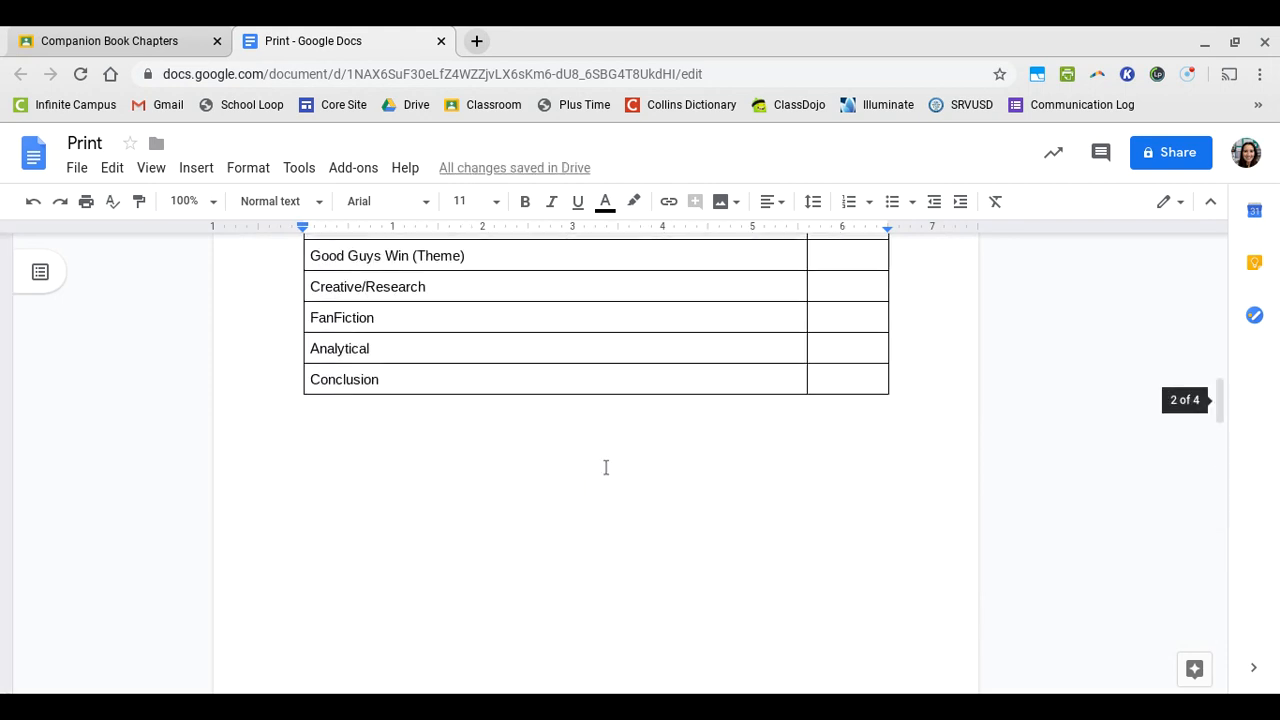
pyautogui.scroll(2, 605, 467)
pyautogui.scroll(-5, 605, 467)
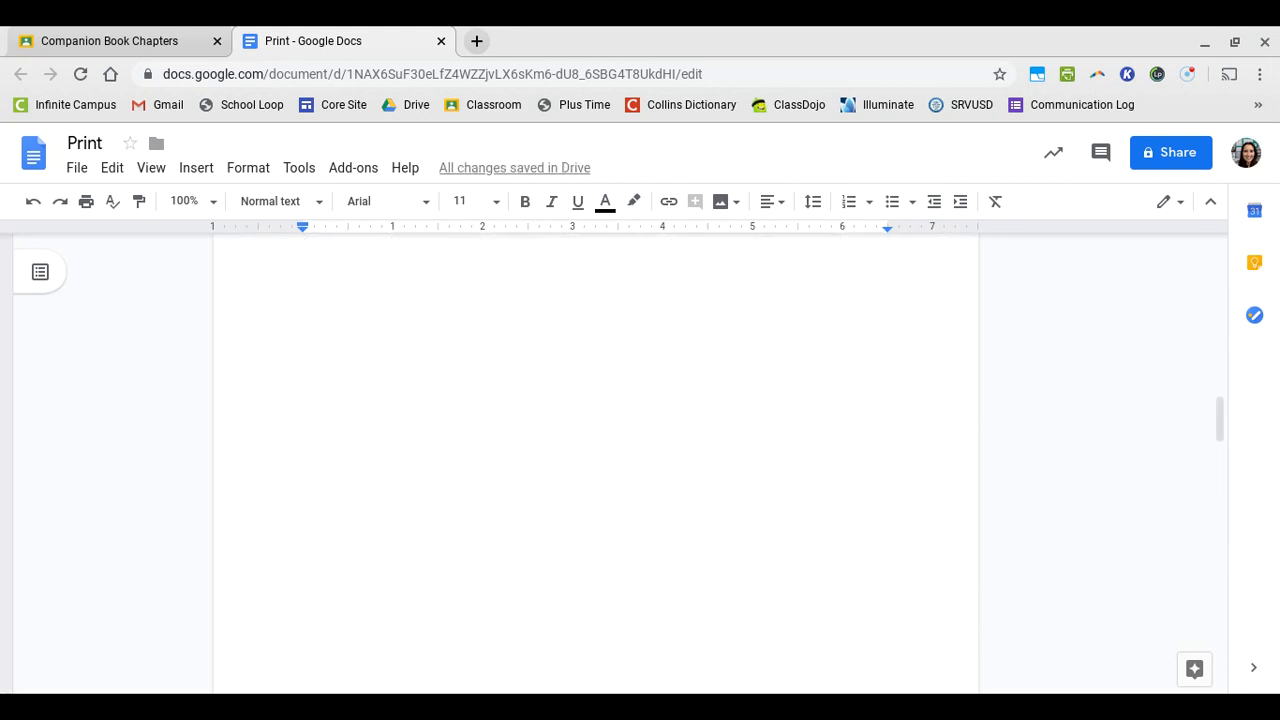
pyautogui.scroll(-15, 576, 507)
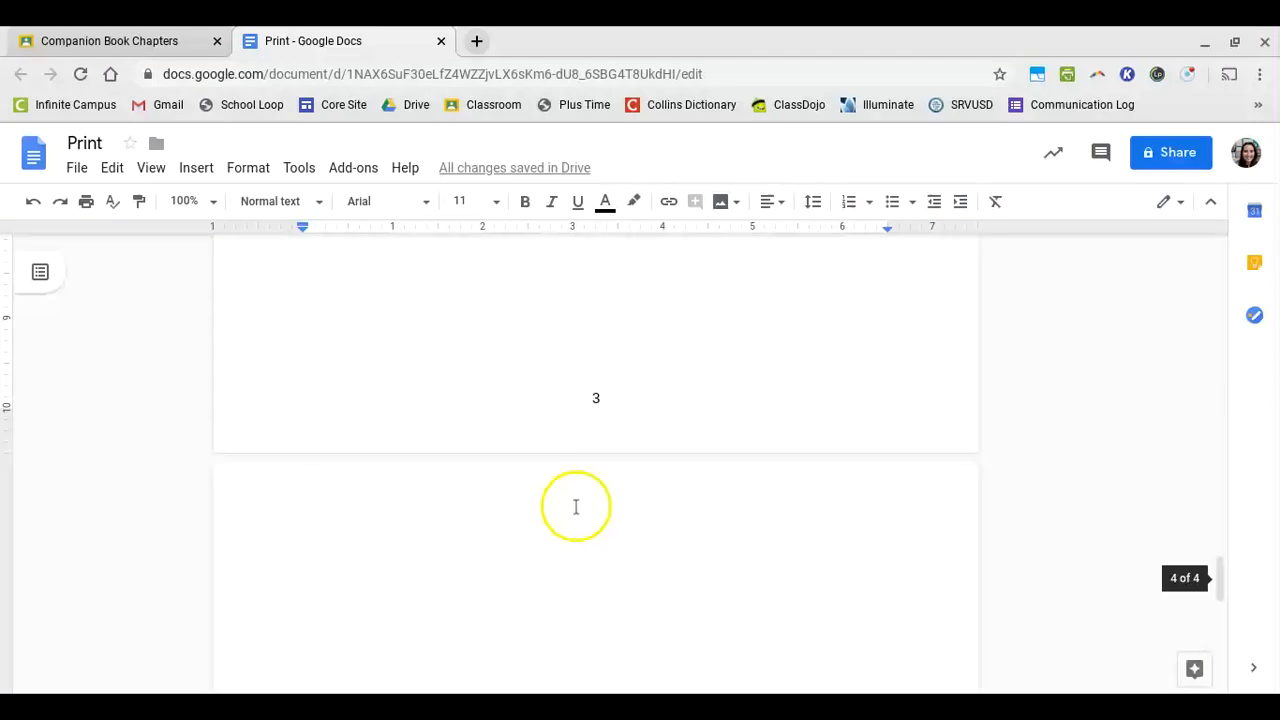
pyautogui.click(548, 540)
# Open the Summary chapter in the Classroom assignment and copy all of its text
pyautogui.click(137, 32)
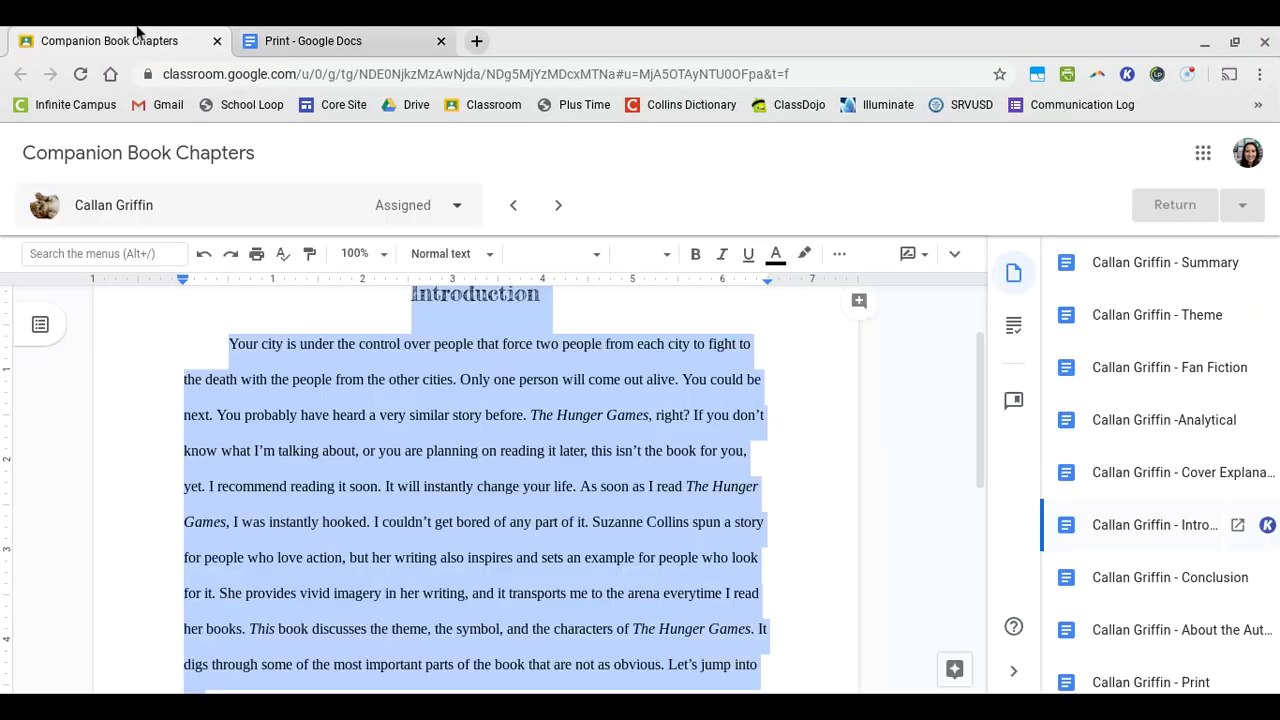
pyautogui.scroll(1, 1157, 434)
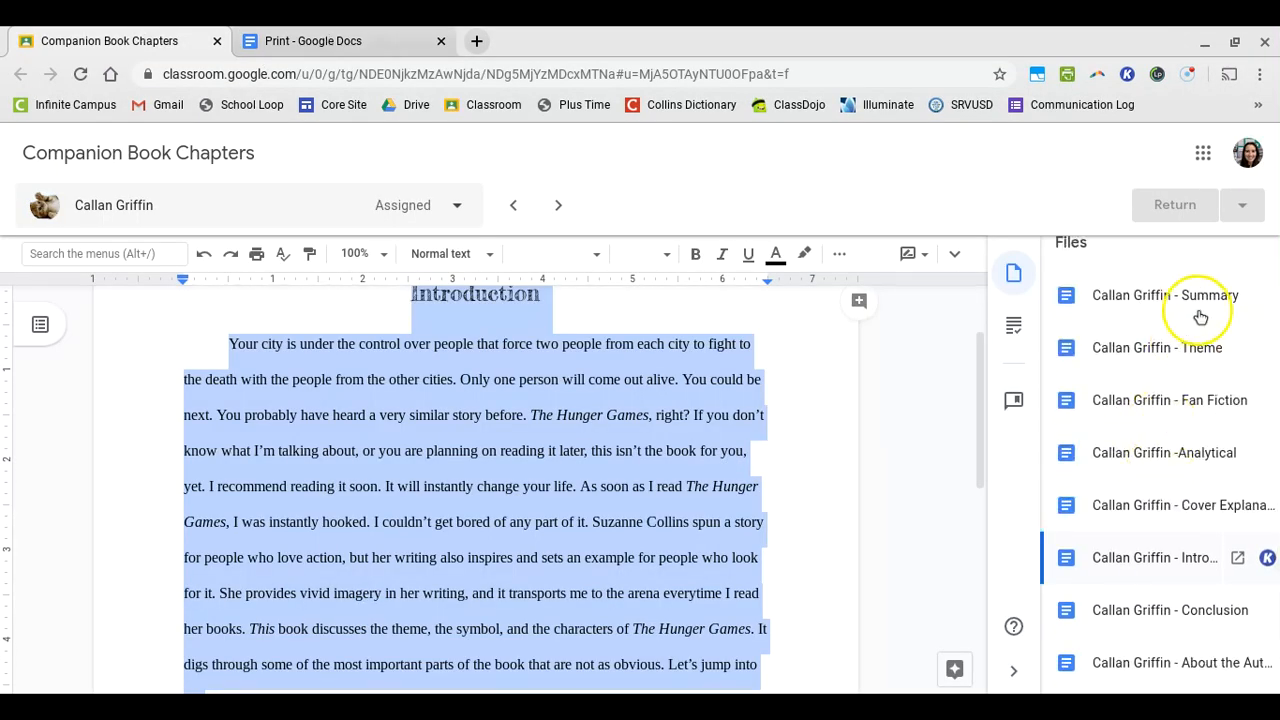
pyautogui.click(1199, 315)
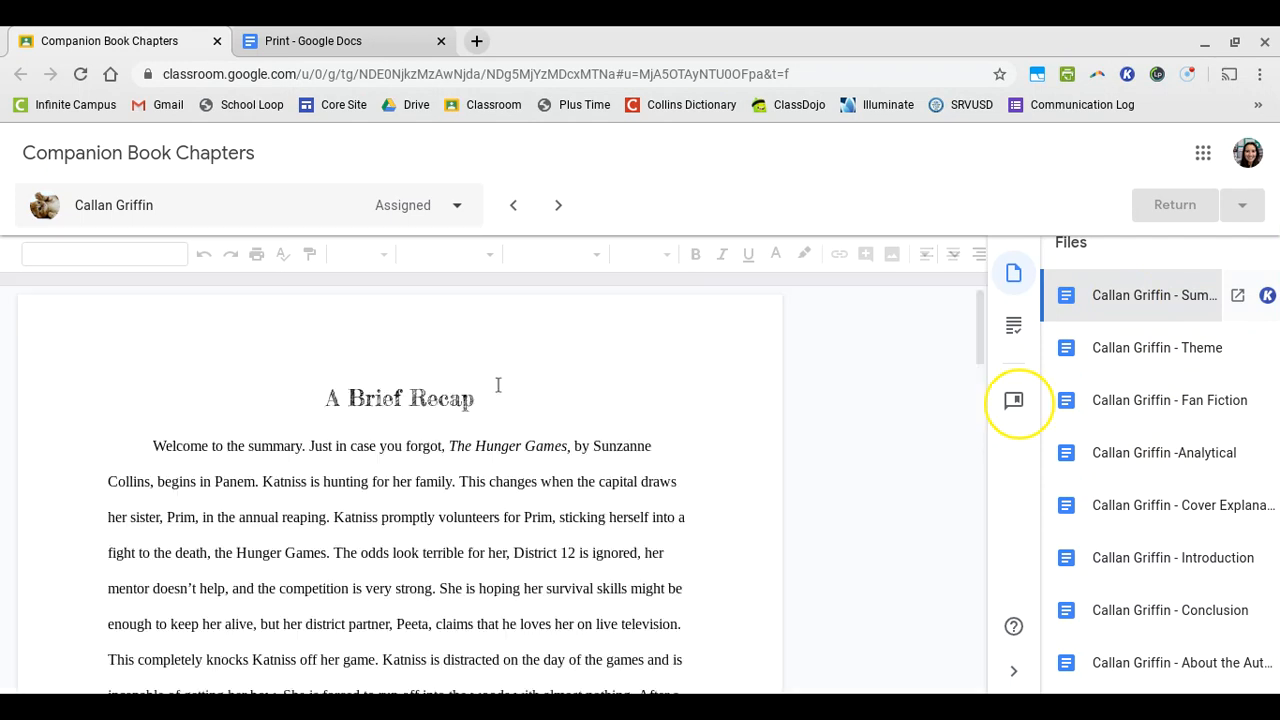
pyautogui.hotkey('ctrl', 'a')
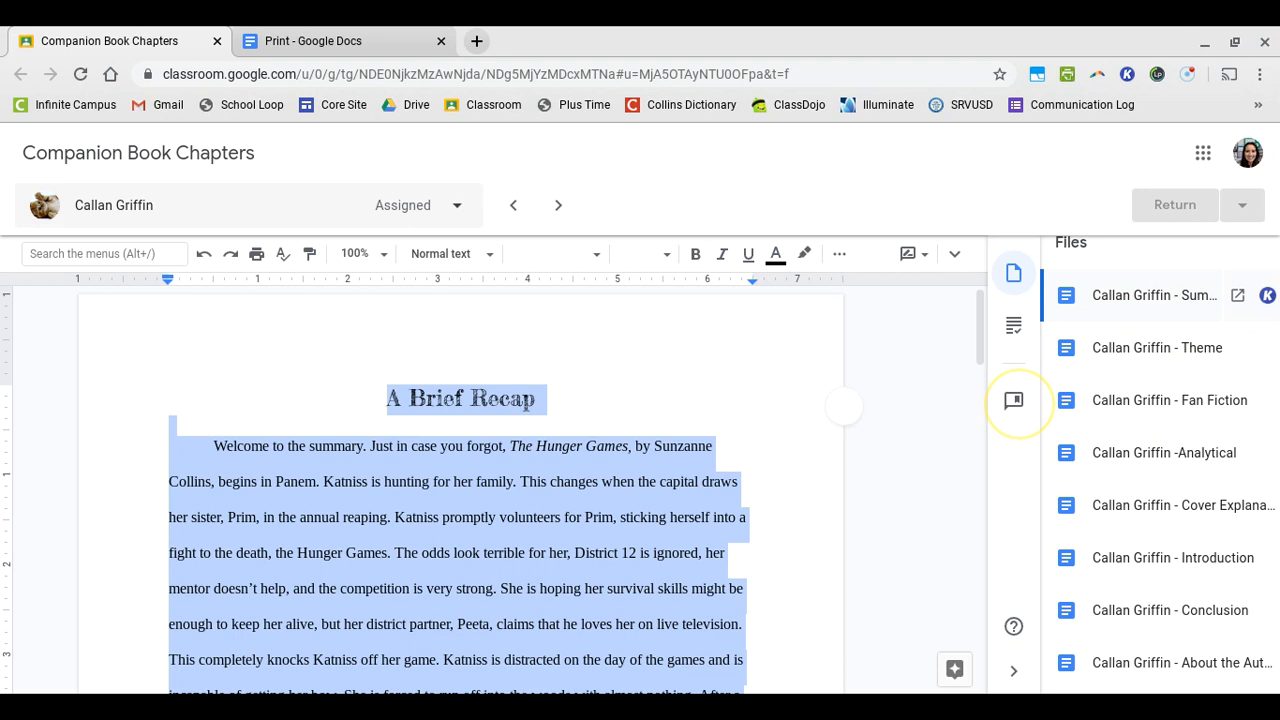
# Paste the Summary chapter on the blank page after the Introduction in the Print document and check where it ends
pyautogui.click(391, 40)
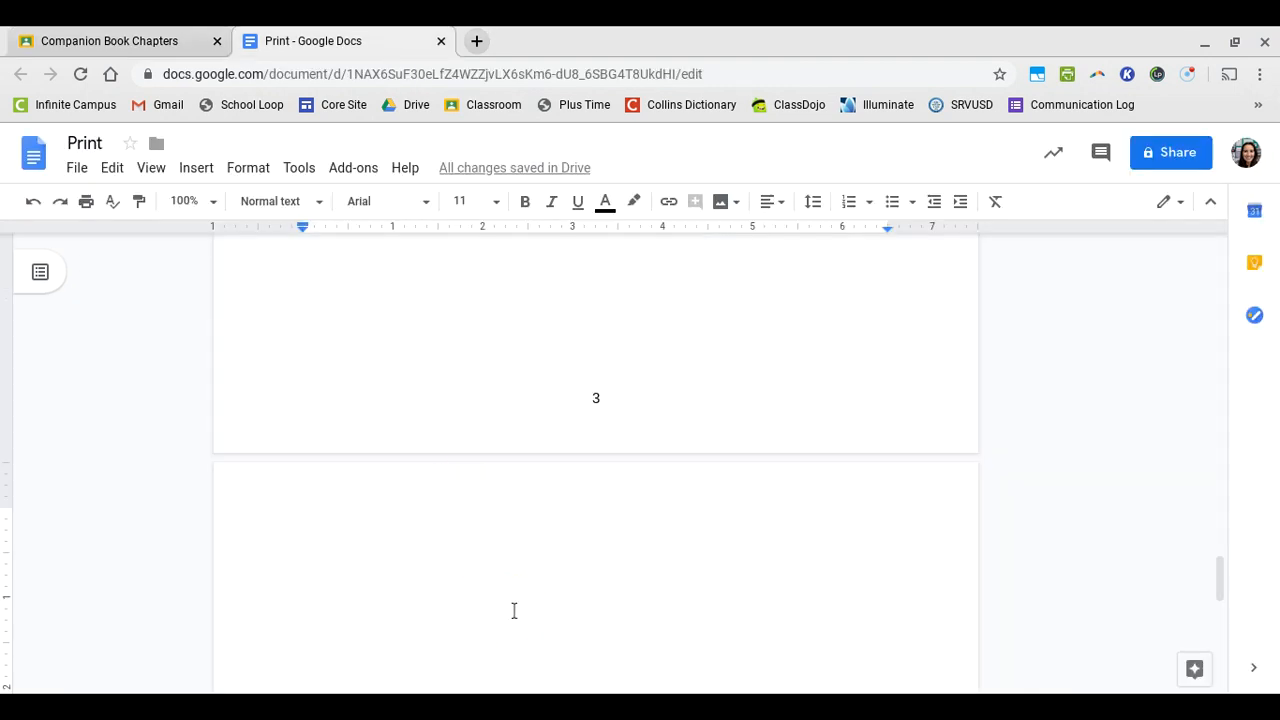
pyautogui.scroll(1, 597, 546)
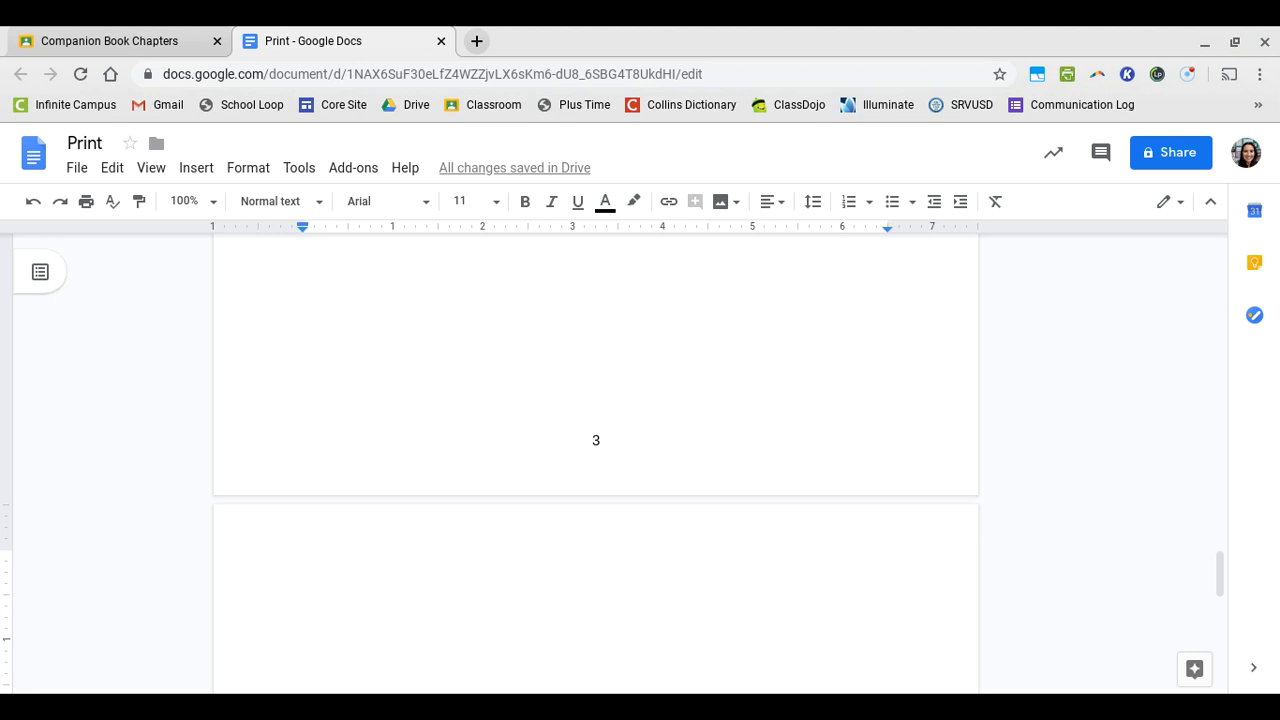
pyautogui.hotkey('ctrl', 'v')
pyautogui.scroll(2, 531, 603)
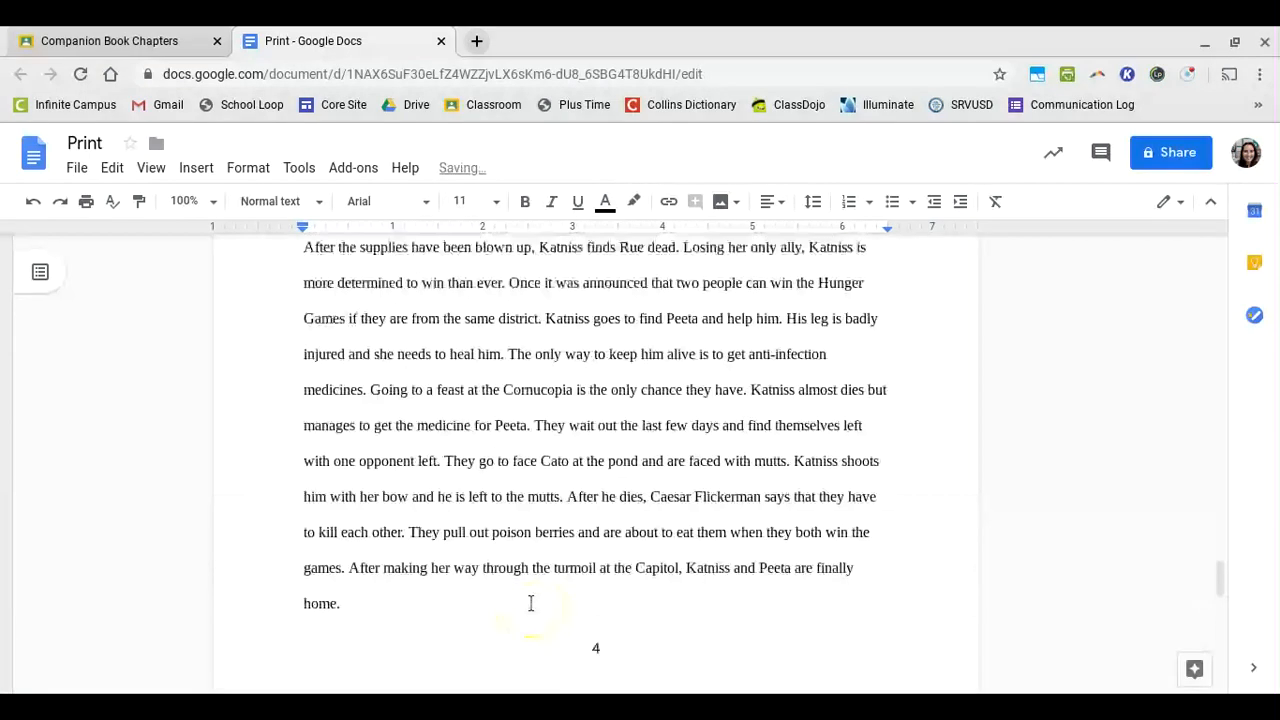
pyautogui.scroll(-2, 531, 603)
pyautogui.scroll(1, 561, 621)
pyautogui.scroll(1, 560, 620)
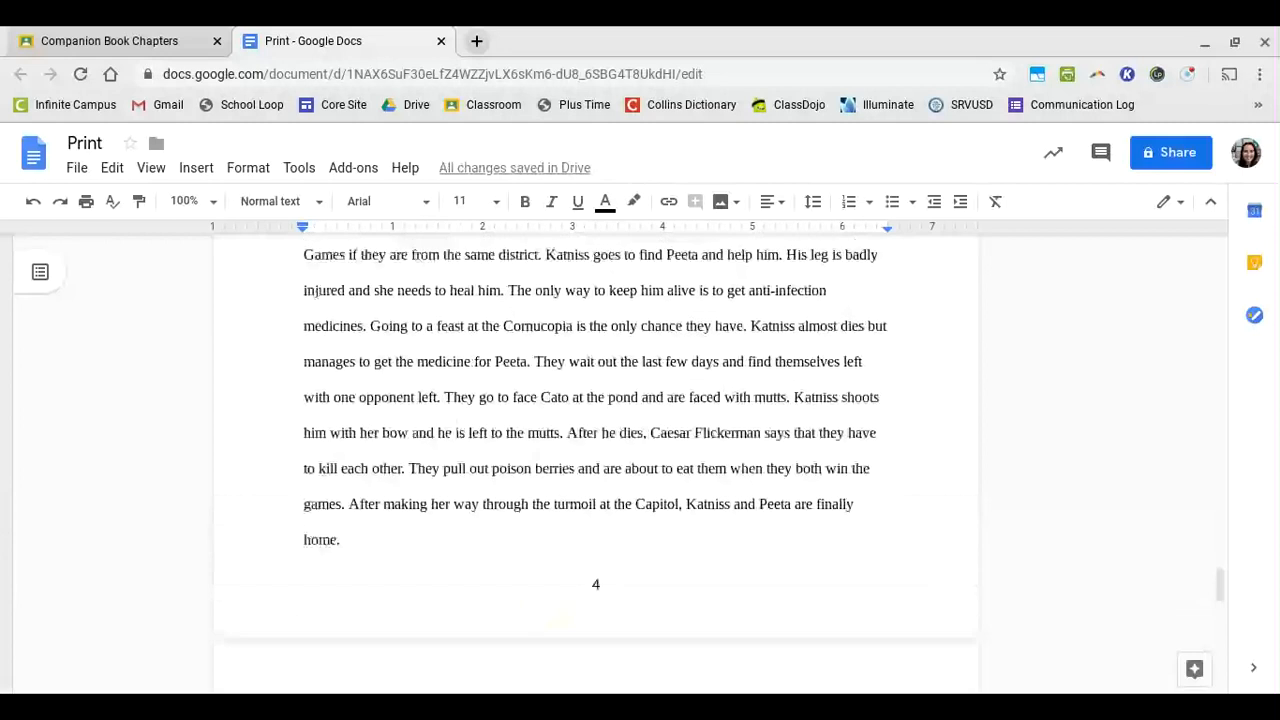
pyautogui.scroll(-3, 560, 620)
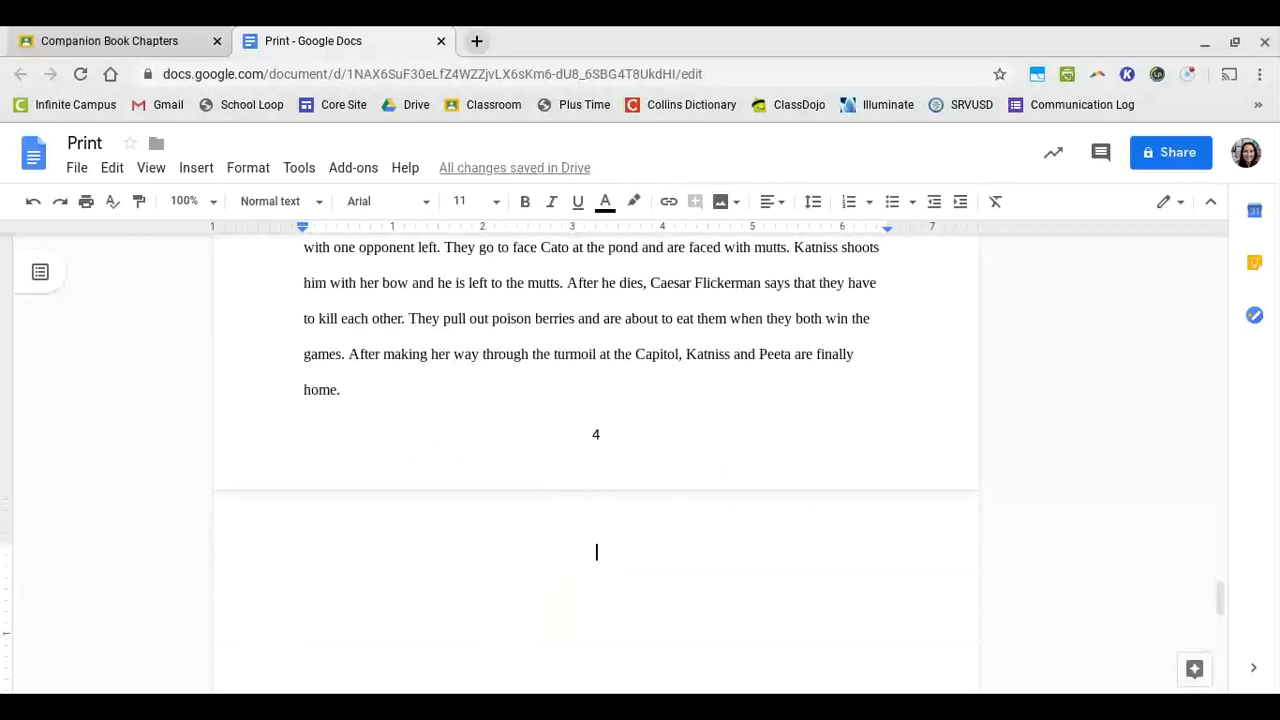
pyautogui.scroll(-1, 596, 456)
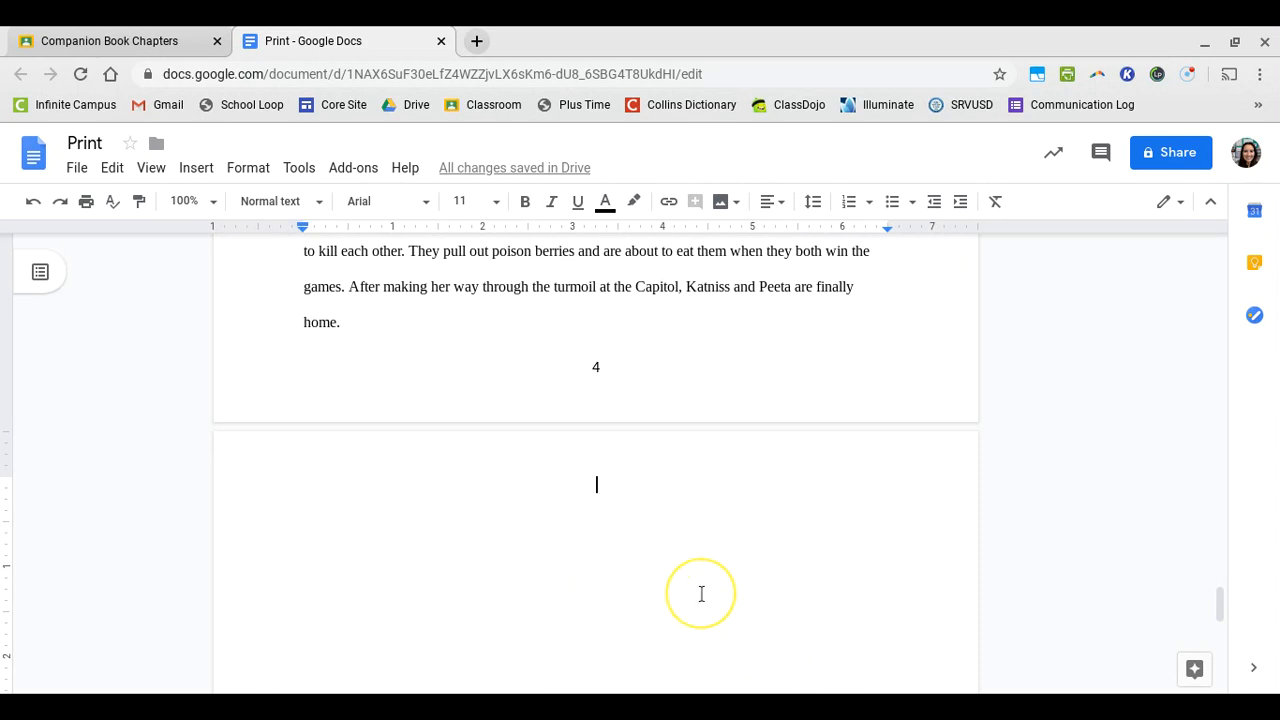
# Replace the leftover centred blank line after the Summary with a new left-aligned line on the next page
pyautogui.press('BackSpace')
pyautogui.press('BackSpace')
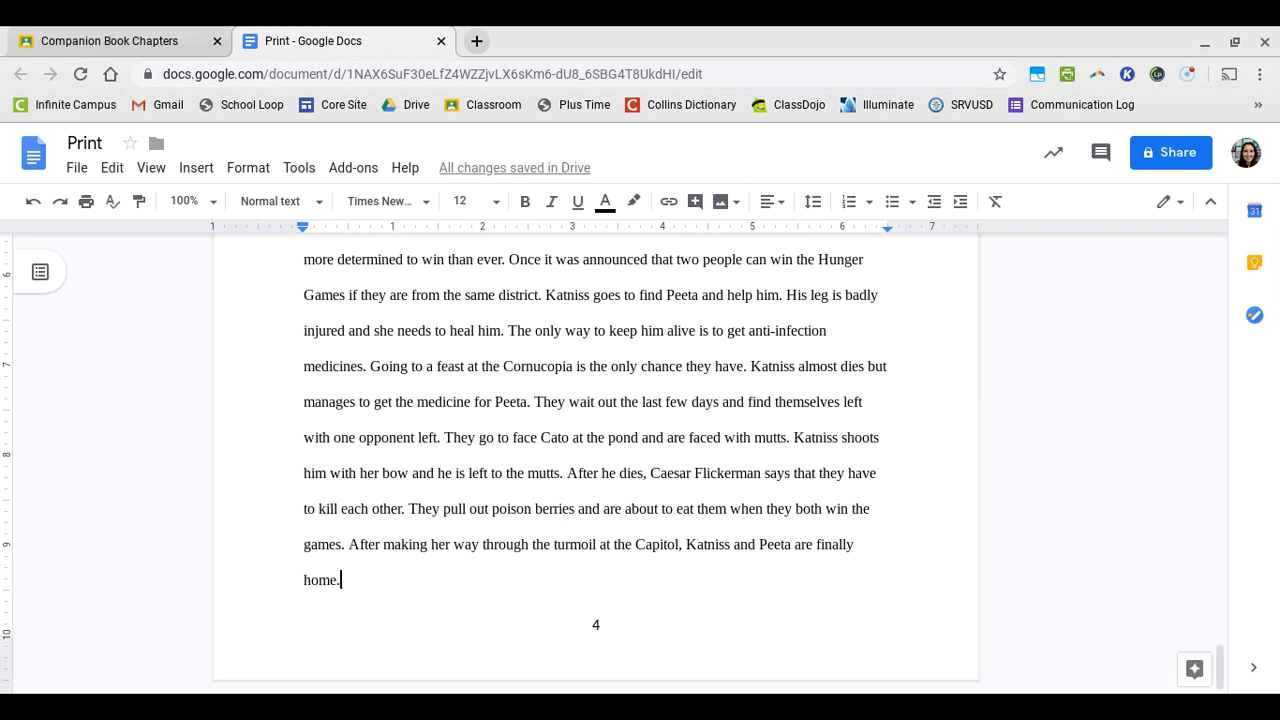
pyautogui.press('Return')
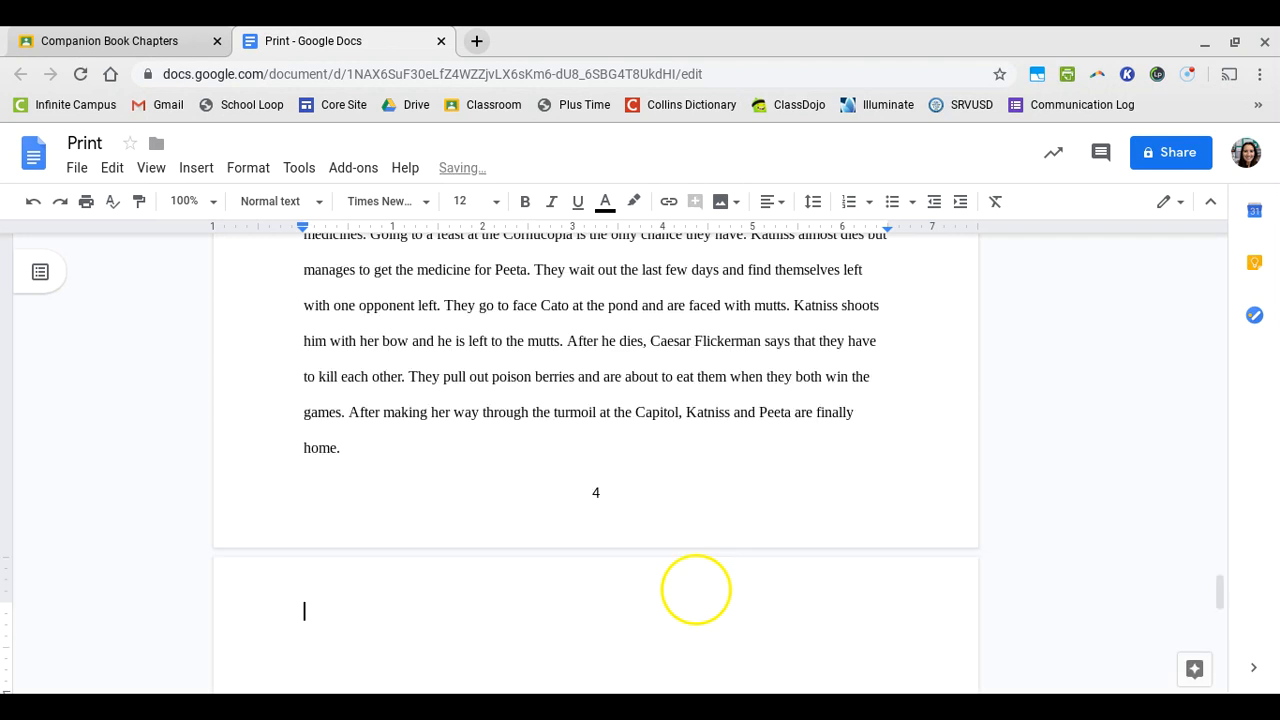
# Look up the next chapter in the table of contents and copy the full Cover Explanation text from the Classroom assignment
pyautogui.scroll(10, 643, 531)
pyautogui.scroll(12, 643, 531)
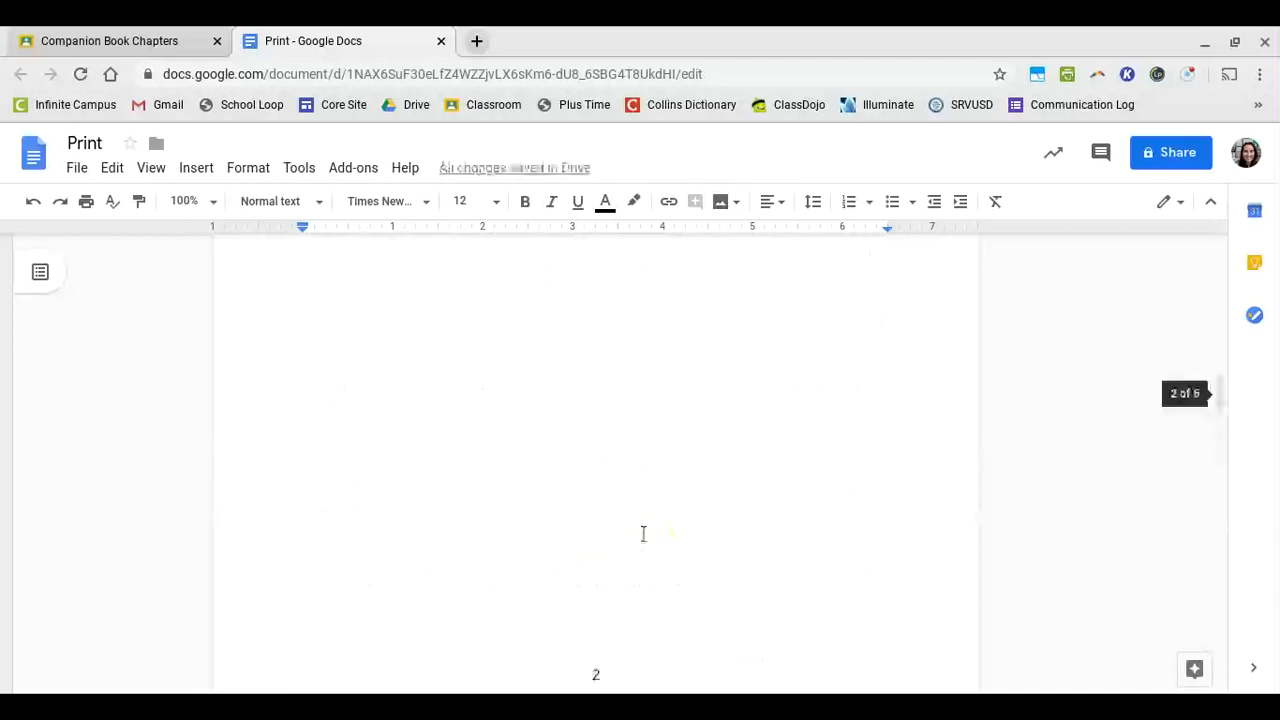
pyautogui.scroll(-5, 634, 533)
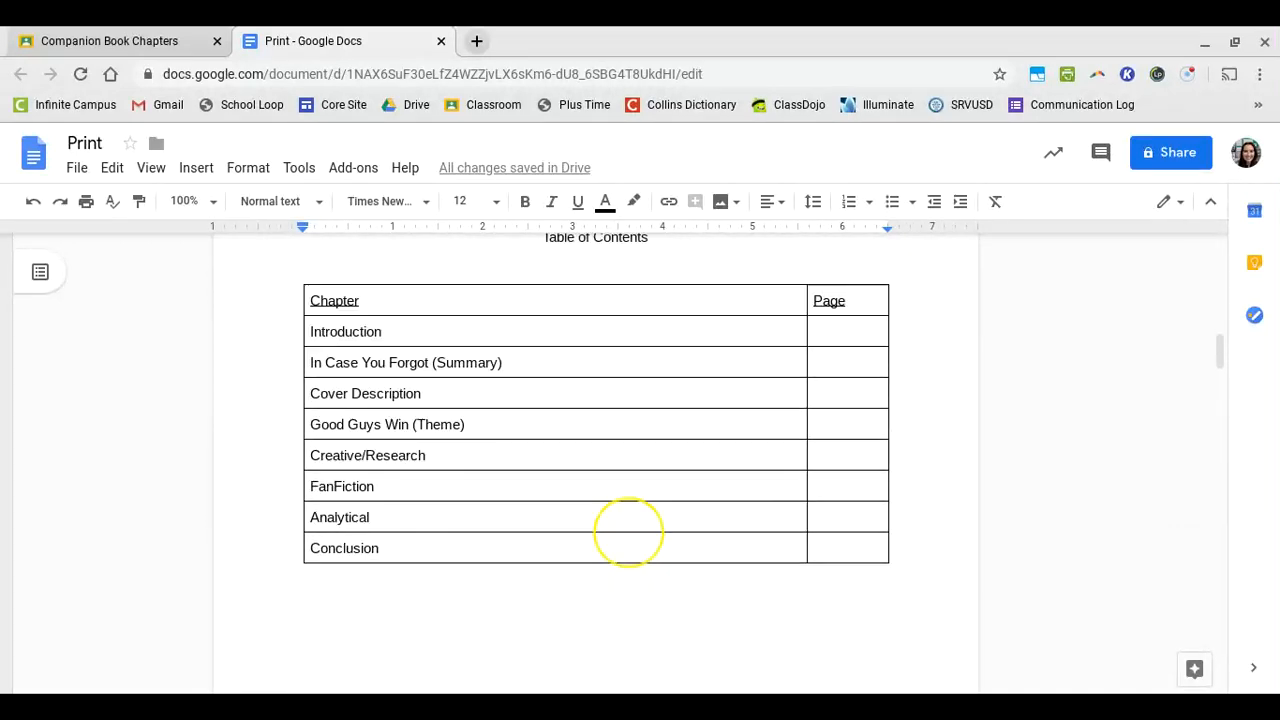
pyautogui.click(150, 40)
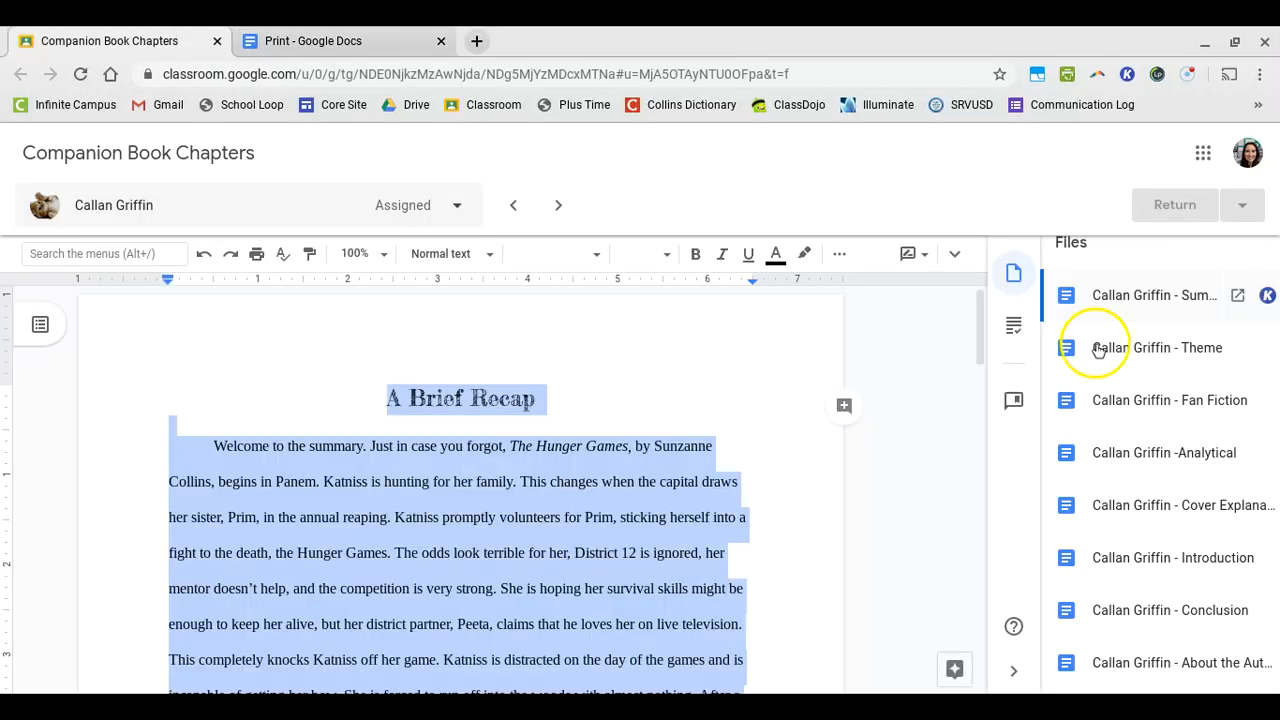
pyautogui.click(1148, 505)
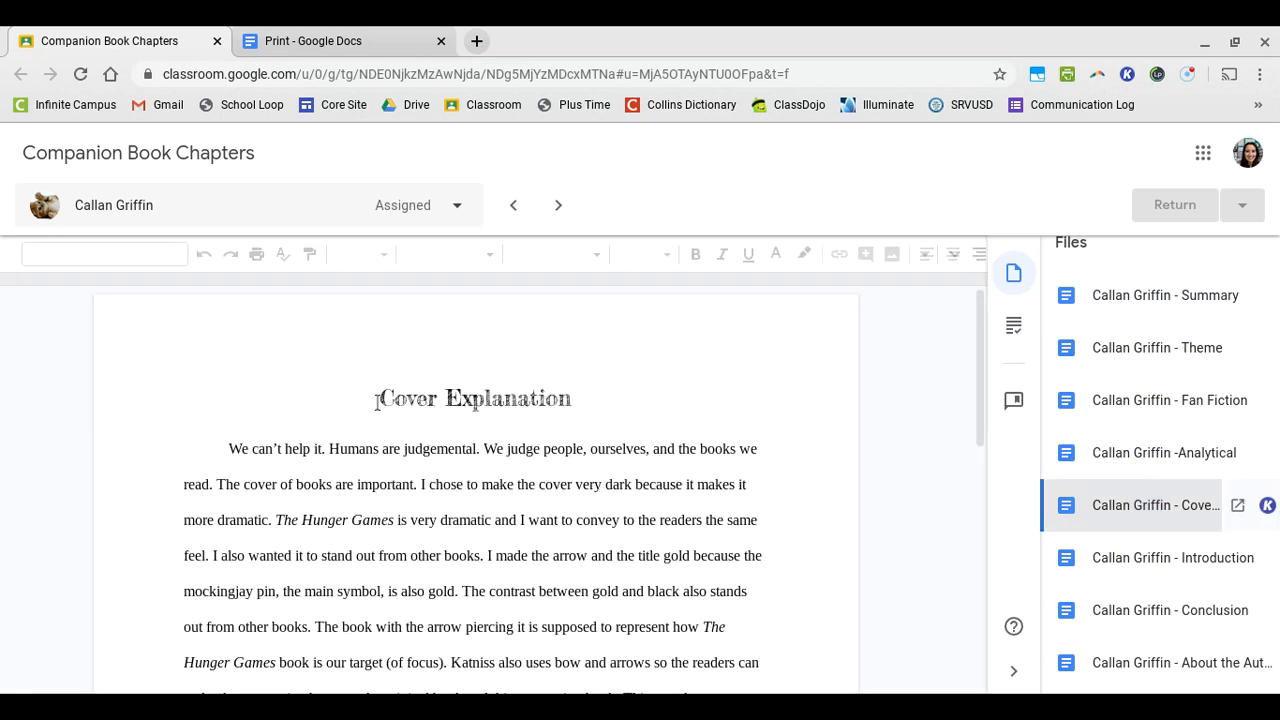
pyautogui.click(372, 402)
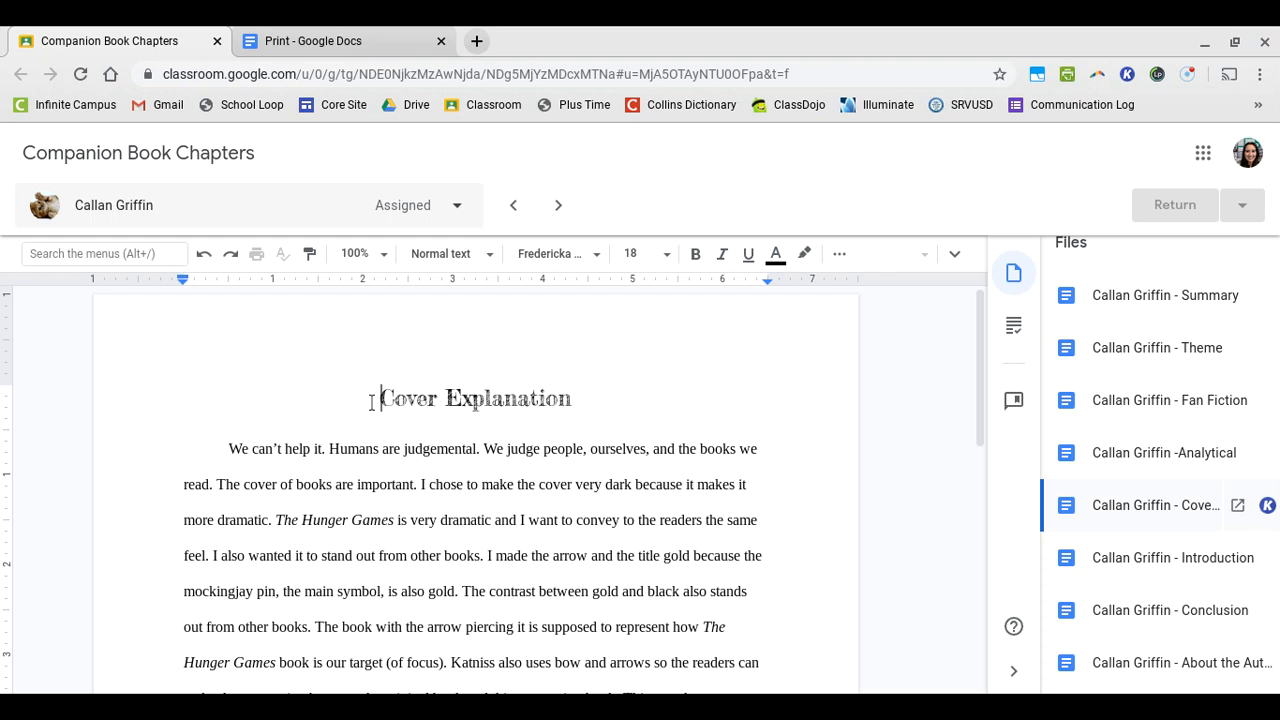
pyautogui.hotkey('ctrl', 'a')
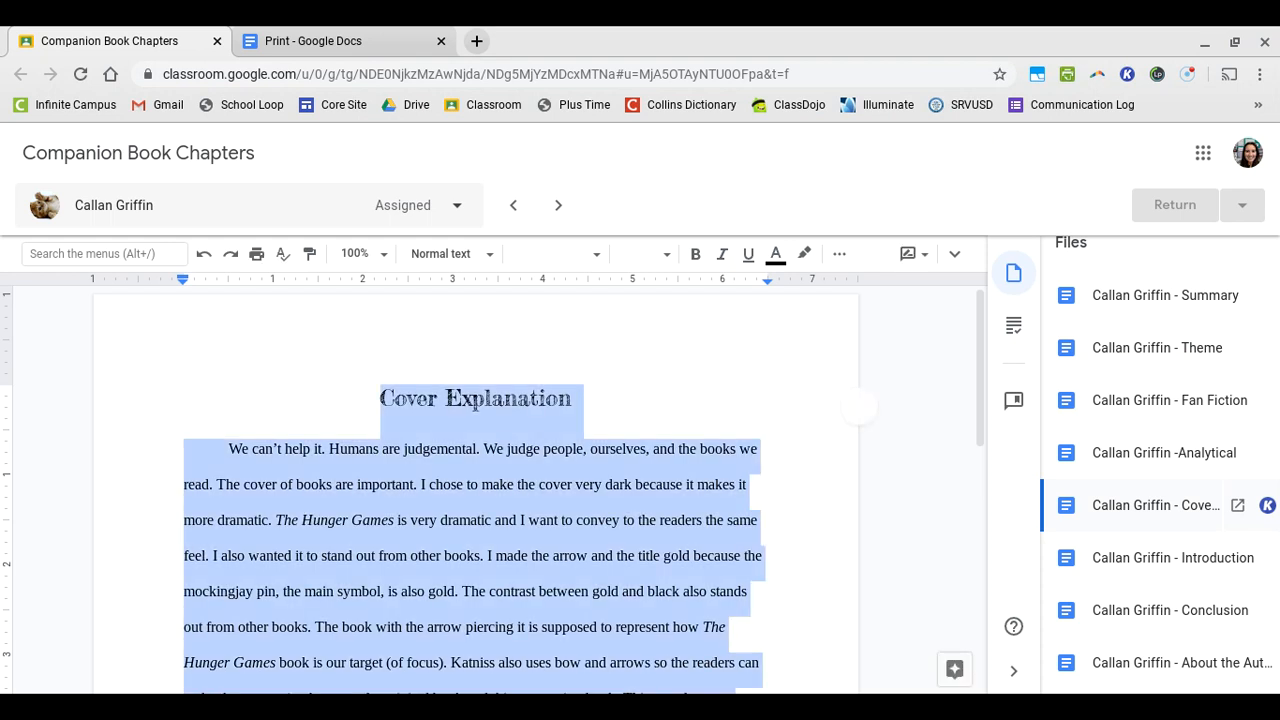
# Paste the copied Cover Explanation chapter on the blank page after the Summary in the Print document and check where it starts
pyautogui.click(280, 40)
pyautogui.scroll(4, 524, 533)
pyautogui.scroll(-20, 524, 533)
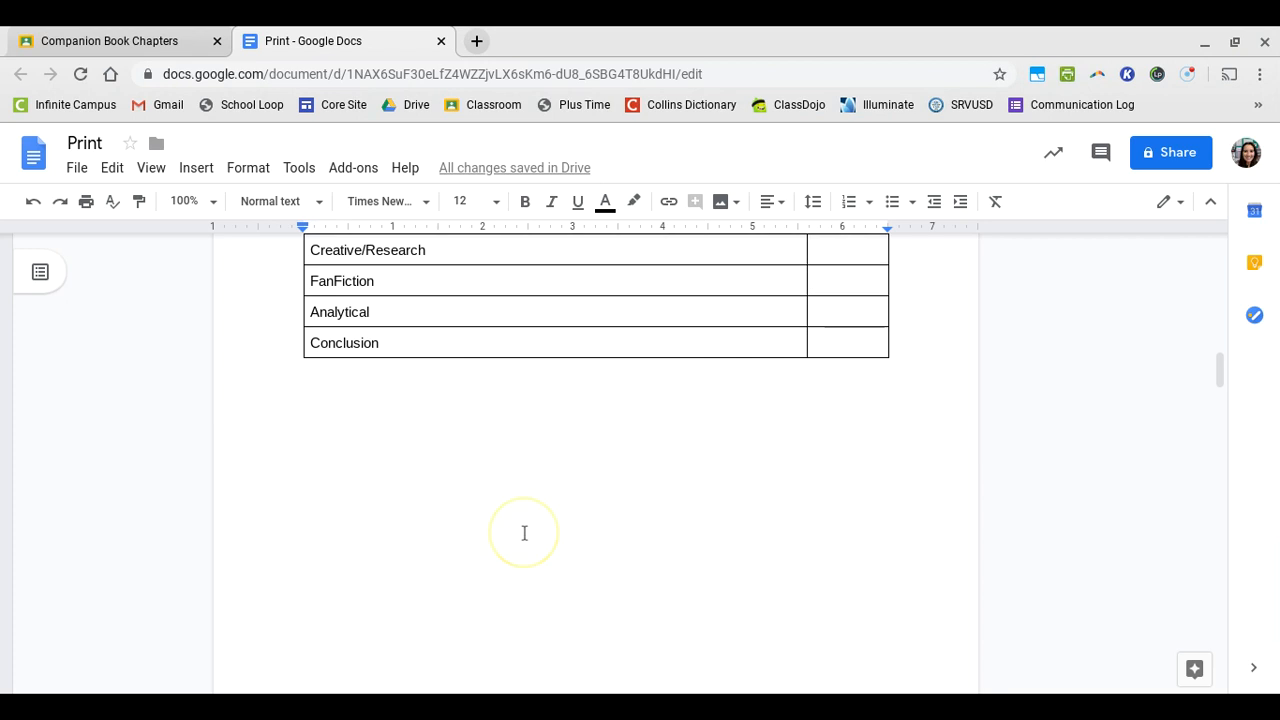
pyautogui.scroll(-5, 492, 516)
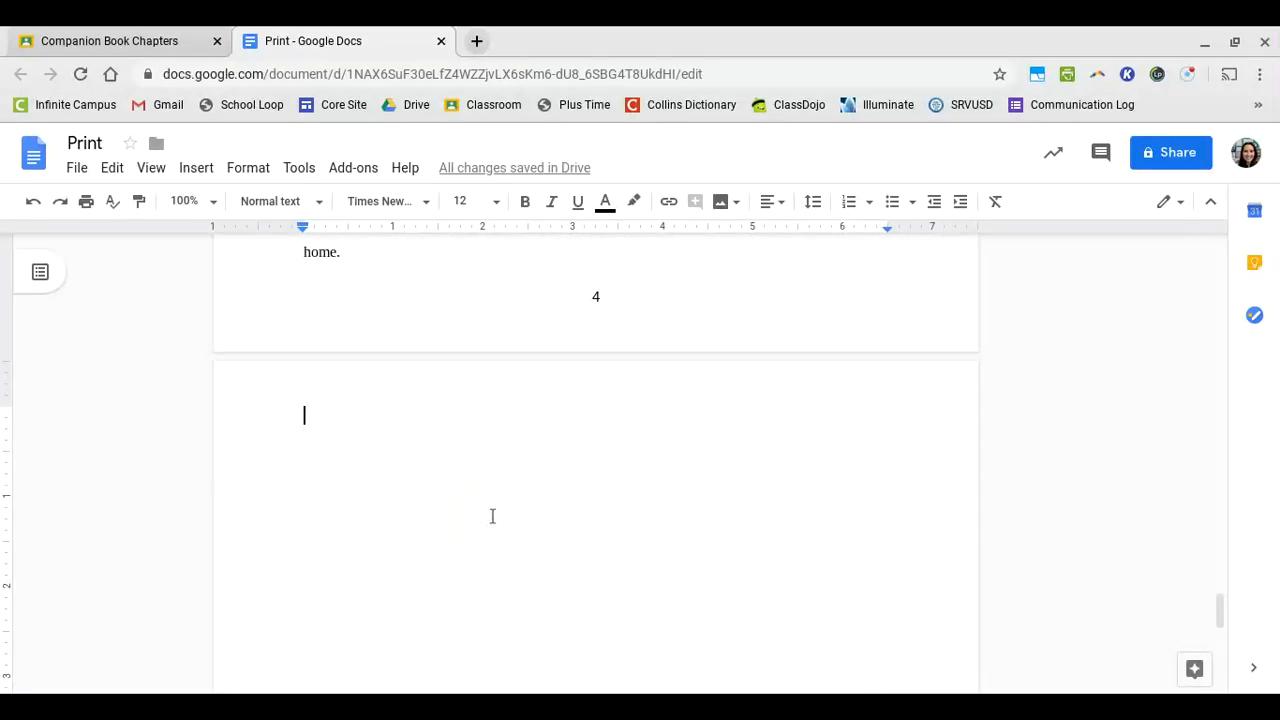
pyautogui.write('We can’t help it. Humans are judgemental. We judge people, ourselves, and the books we read. The cover of books are important. I chose to make the cover very dark because it makes it more dramatic. The Hunger Games is very dramatic and I want to convey to the readers the same feel. I also wanted it to stand out from other books. I made the arrow and the title gold because the mockingjay pin, the main symbol, is also gold. The contrast between gold and black also stands out from other books. The book with the arrow piercing it is supposed to represent how The Hunger Games book is our target (of focus). Katniss also uses bow and arrows so the readers can make the connection between the original book and this companion book. This was the same strategy I used for the title. By titling it May the Odds be Ever in Your Favor, a common saying in the book, any potential readers instantly recognize the common saying. We are alway searching for connections, and the people that would read this book would have the information needed to make that connection. People are more likely to pick up this book because of its contrast, visual connections, and symbolism.')
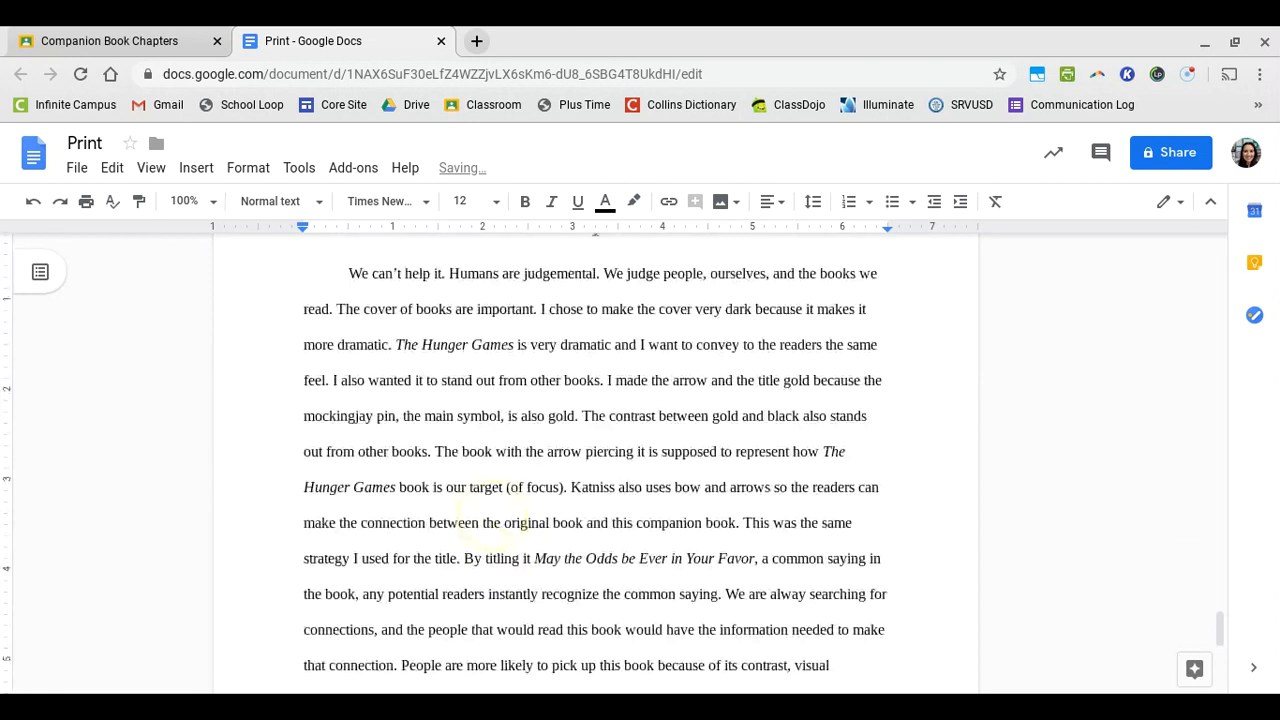
pyautogui.scroll(3, 595, 460)
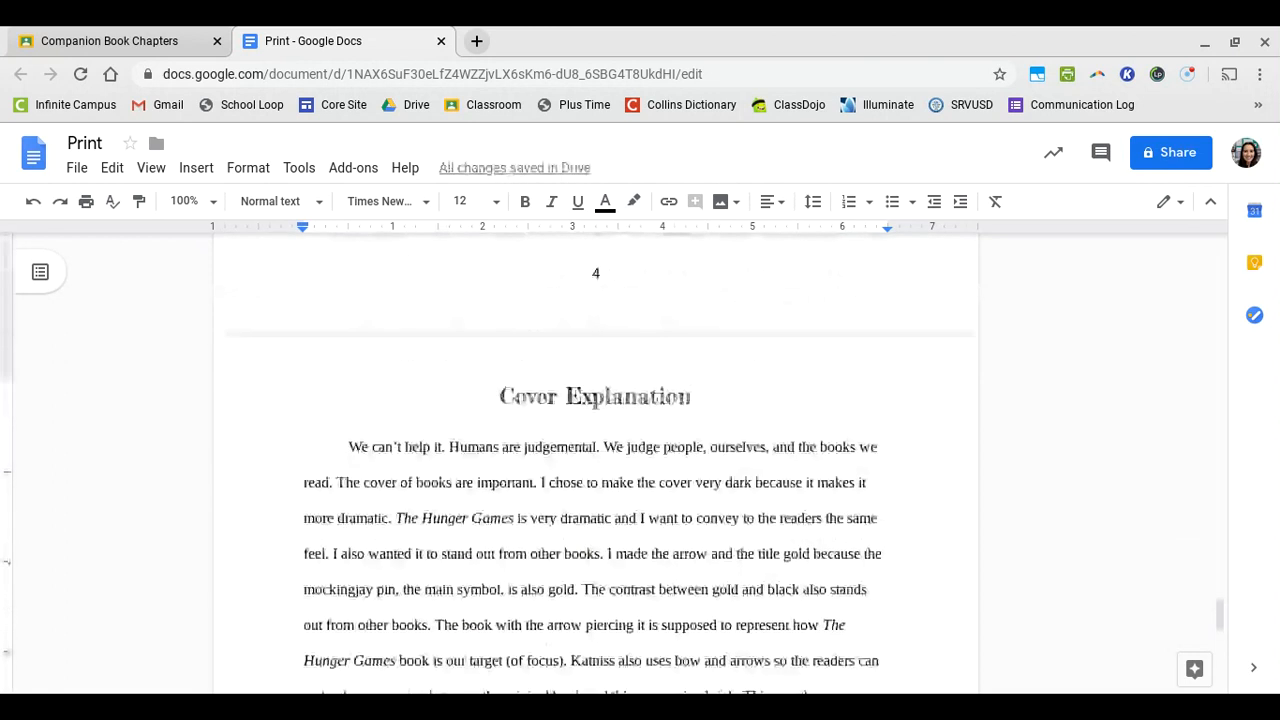
pyautogui.scroll(2, 595, 460)
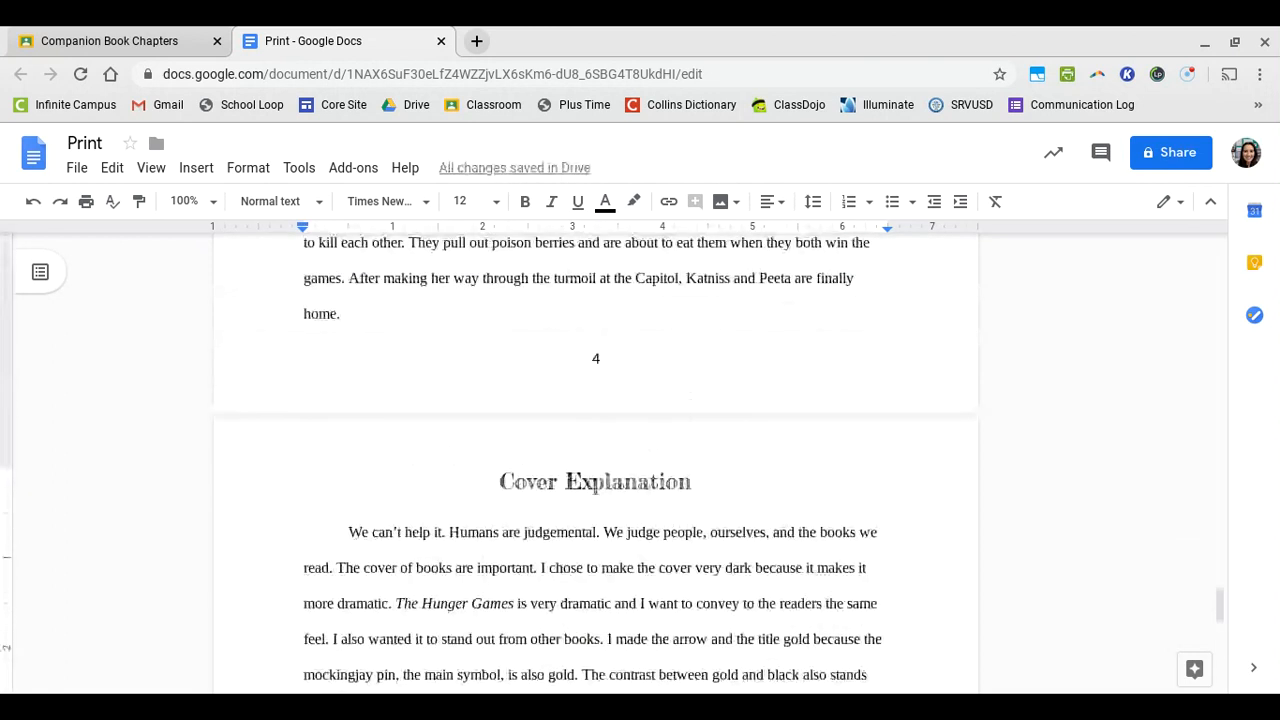
pyautogui.scroll(1, 595, 460)
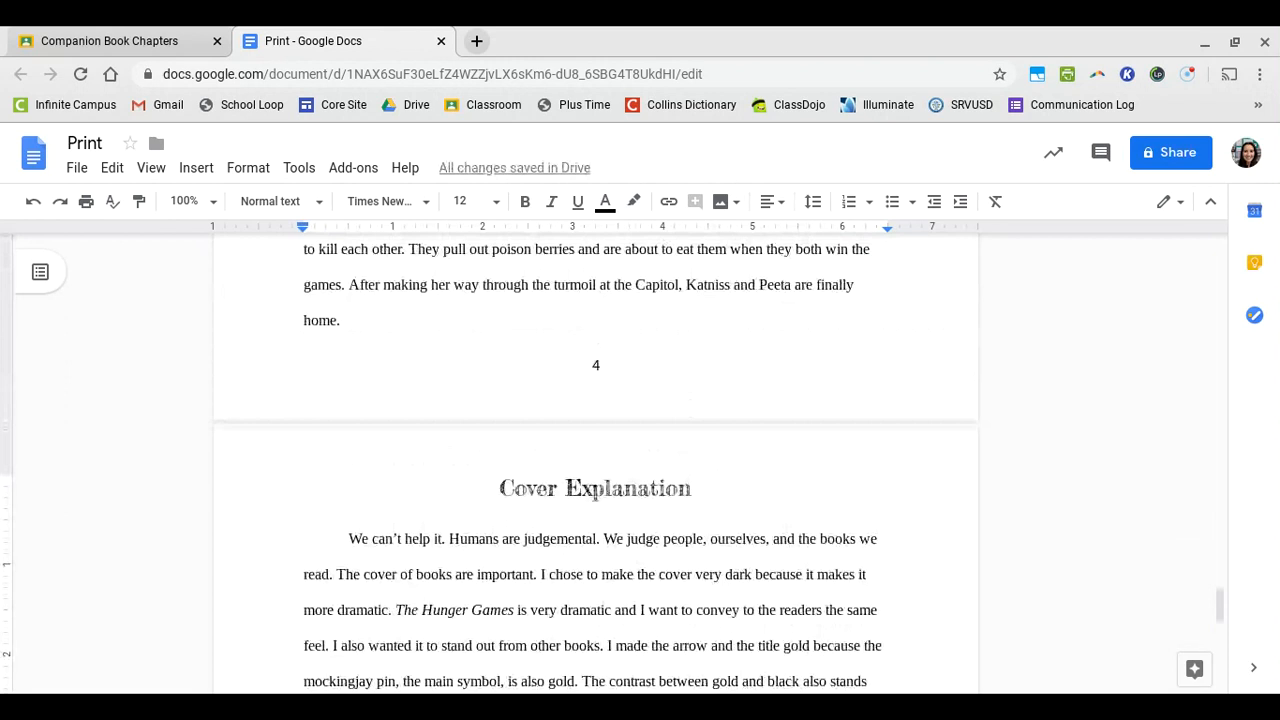
# Look up the Introduction's page and enter 3 as its page number in the table of contents
pyautogui.scroll(10, 595, 460)
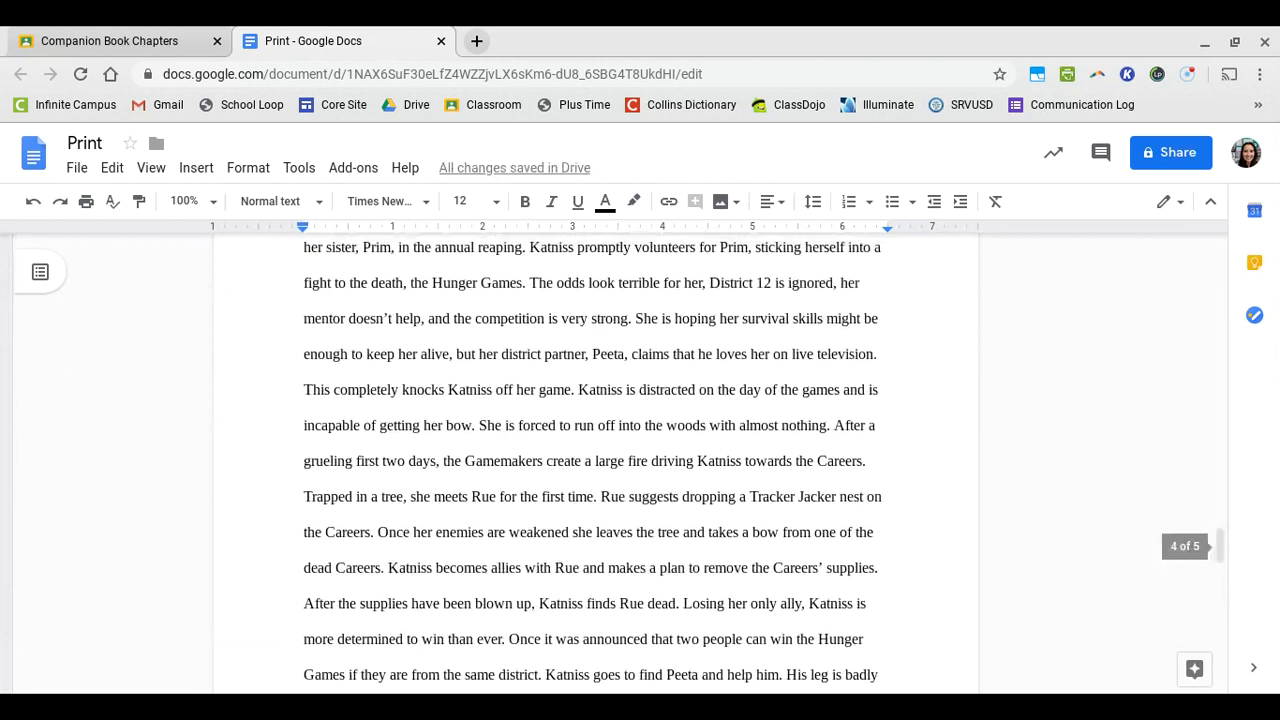
pyautogui.scroll(20, 595, 460)
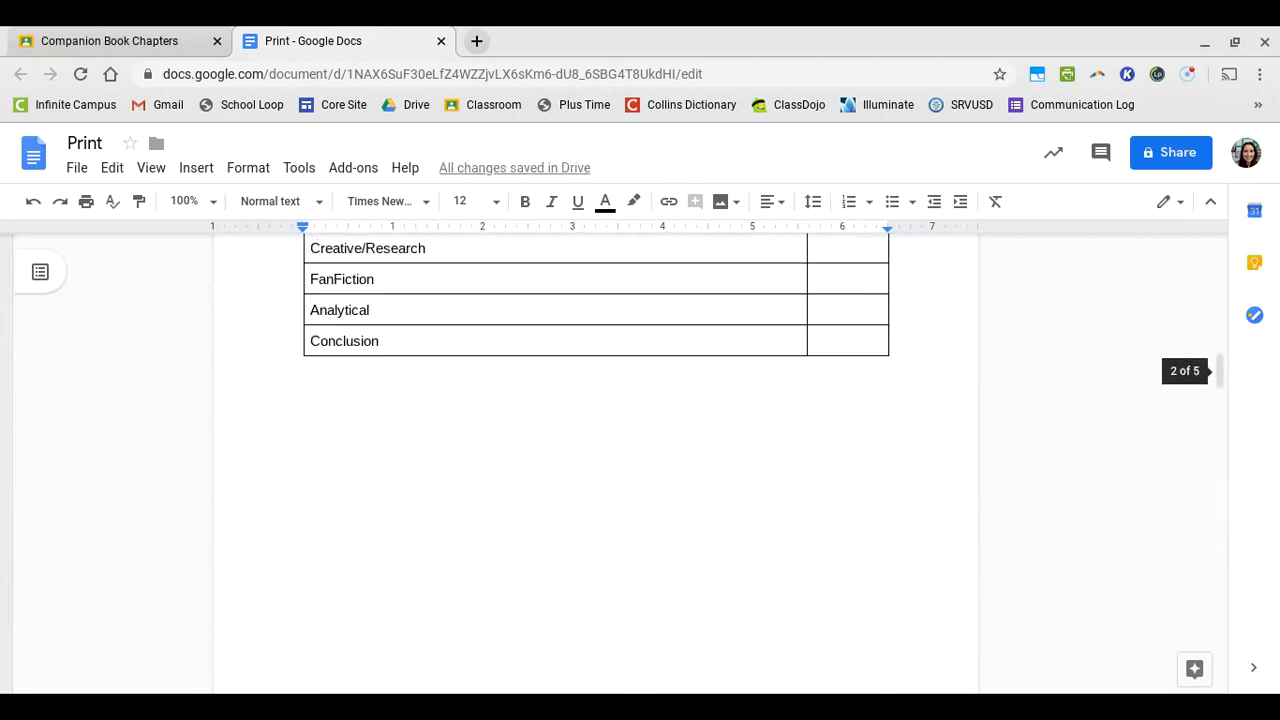
pyautogui.scroll(4, 595, 460)
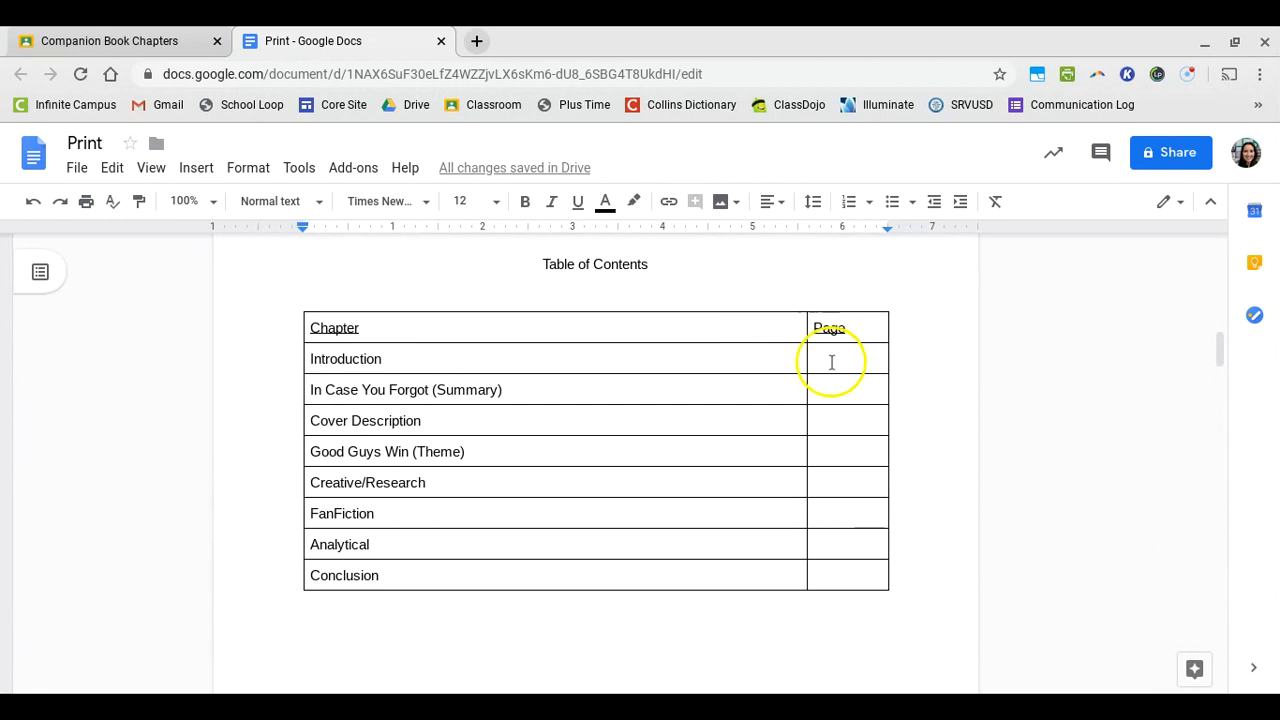
pyautogui.click(831, 362)
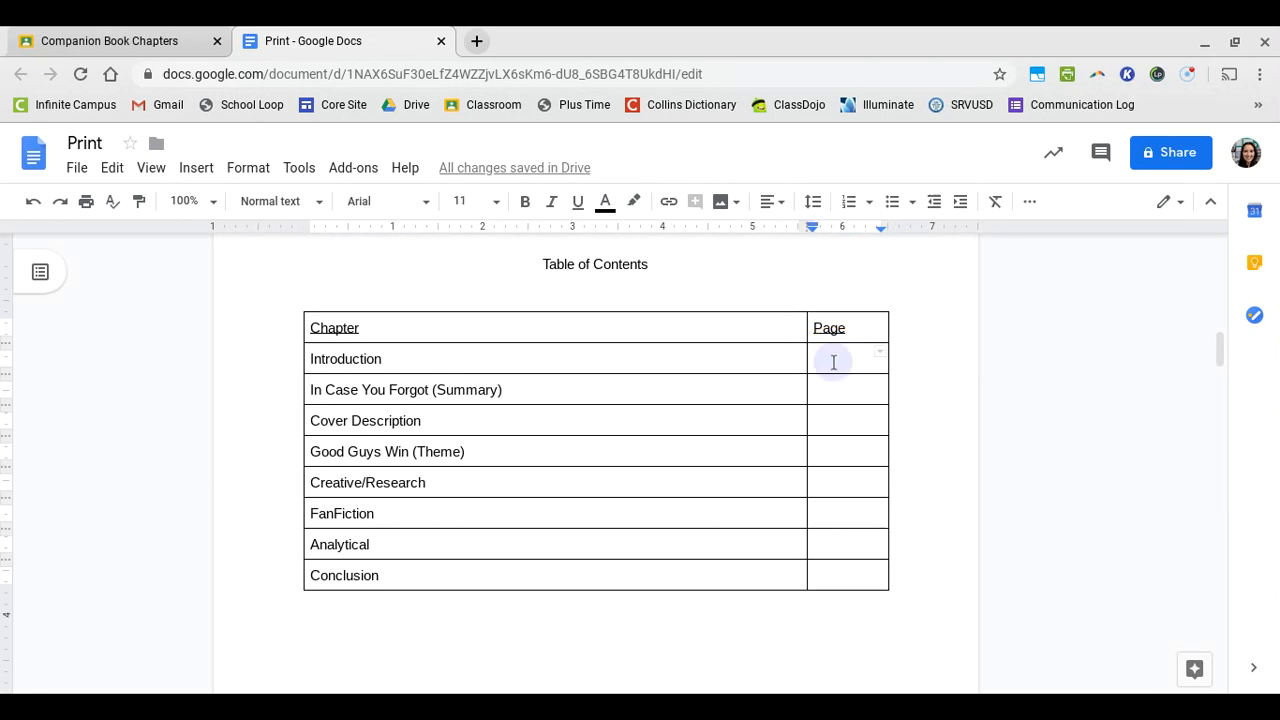
pyautogui.scroll(-1, 803, 444)
pyautogui.scroll(-18, 803, 444)
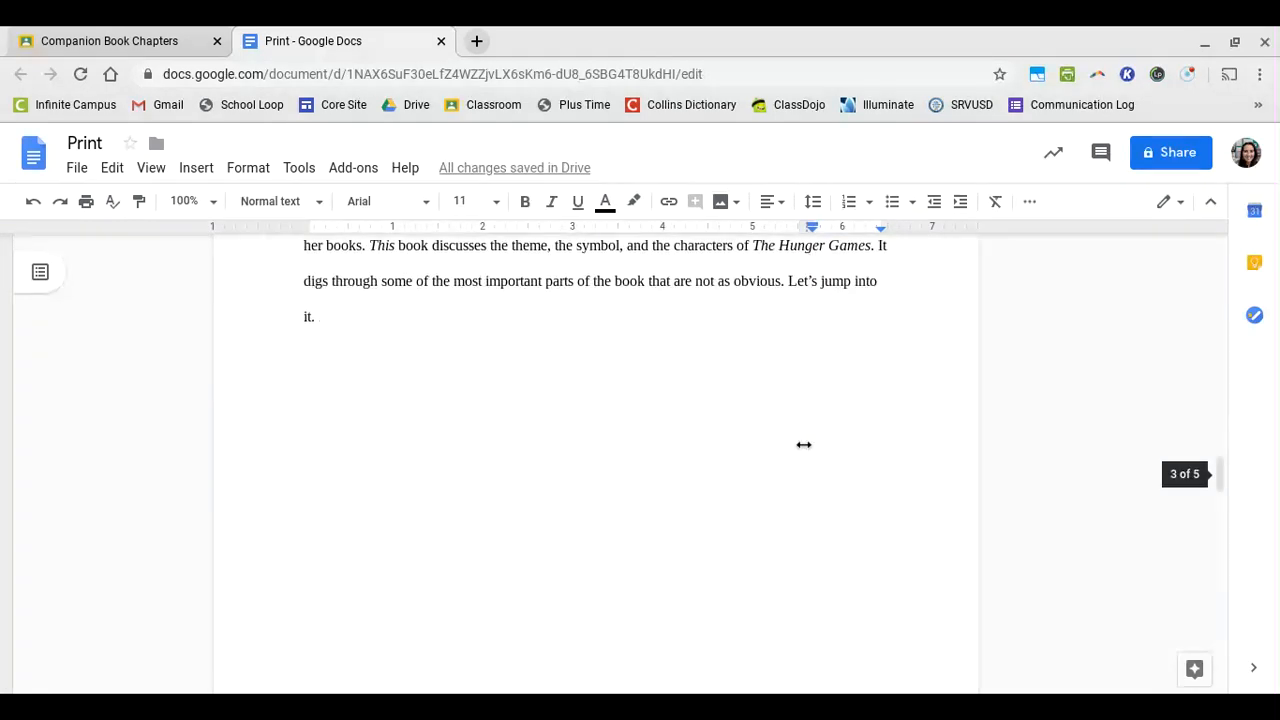
pyautogui.scroll(18, 803, 444)
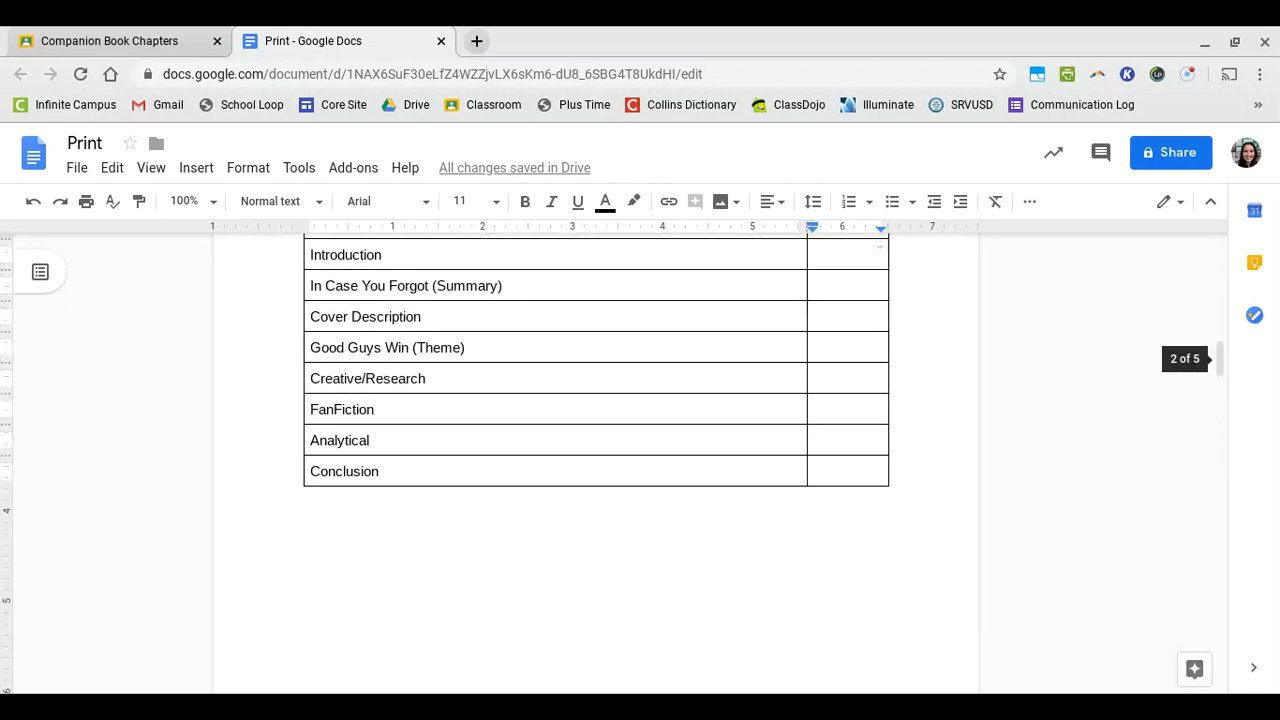
pyautogui.write('3')
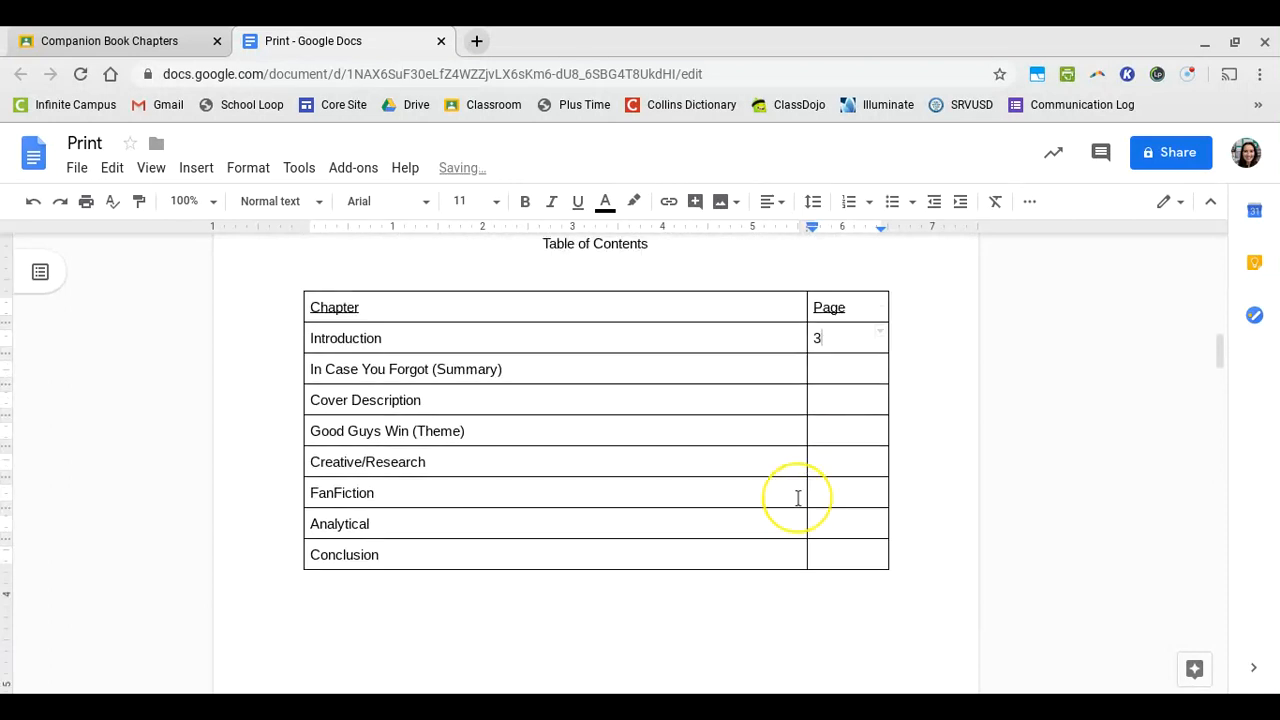
# Enter page 4 for In Case You Forgot (Summary) and page 5 for Cover Description in the table of contents
pyautogui.click(829, 432)
pyautogui.scroll(-3, 829, 432)
pyautogui.scroll(3, 829, 434)
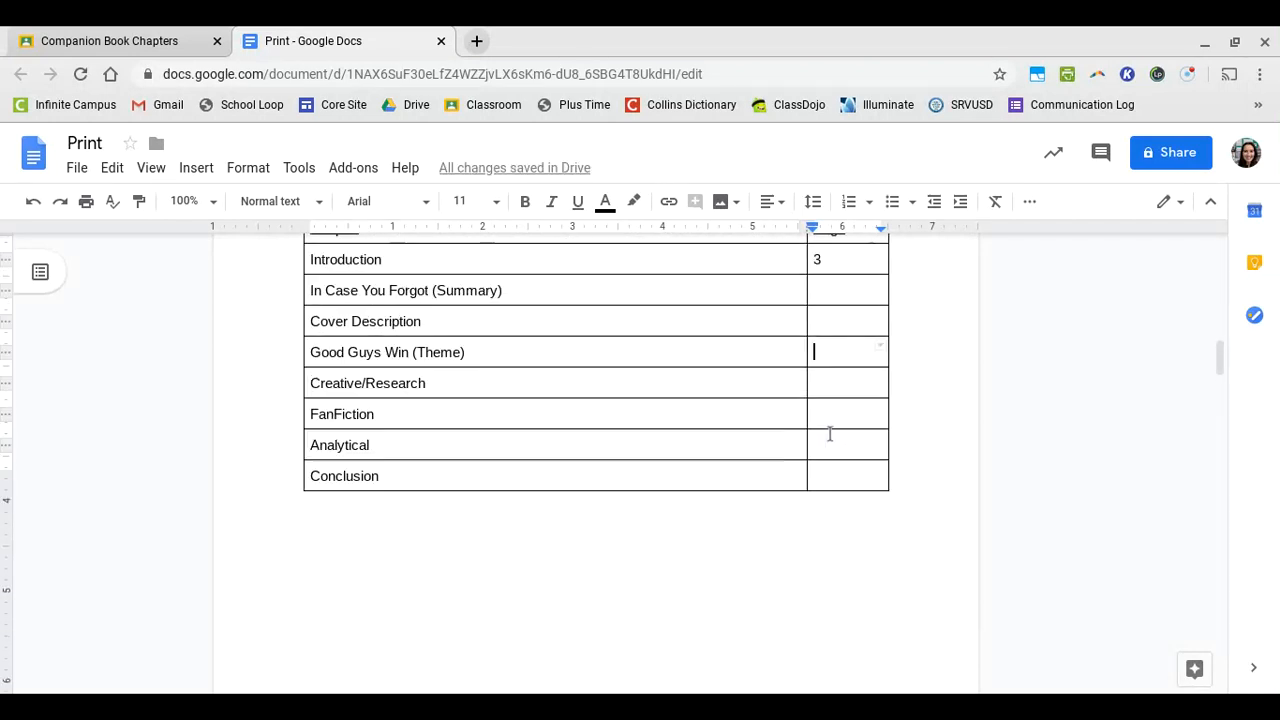
pyautogui.click(838, 313)
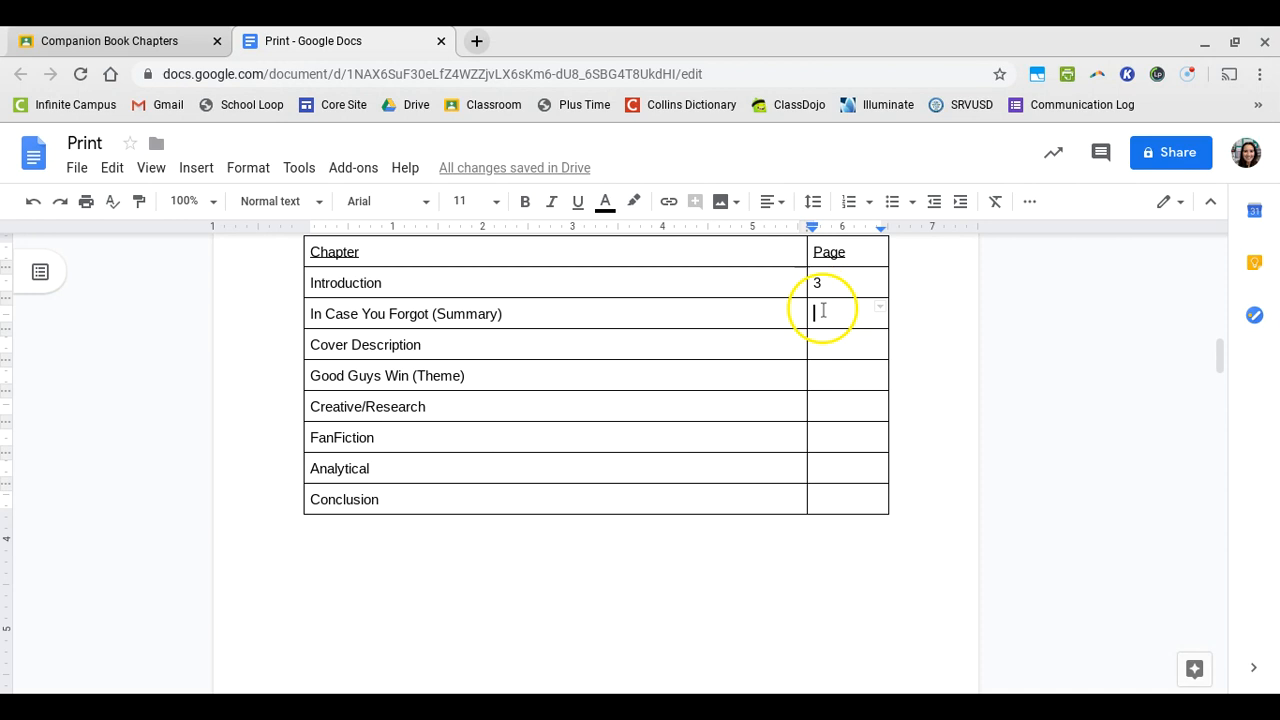
pyautogui.write('4')
pyautogui.click(823, 346)
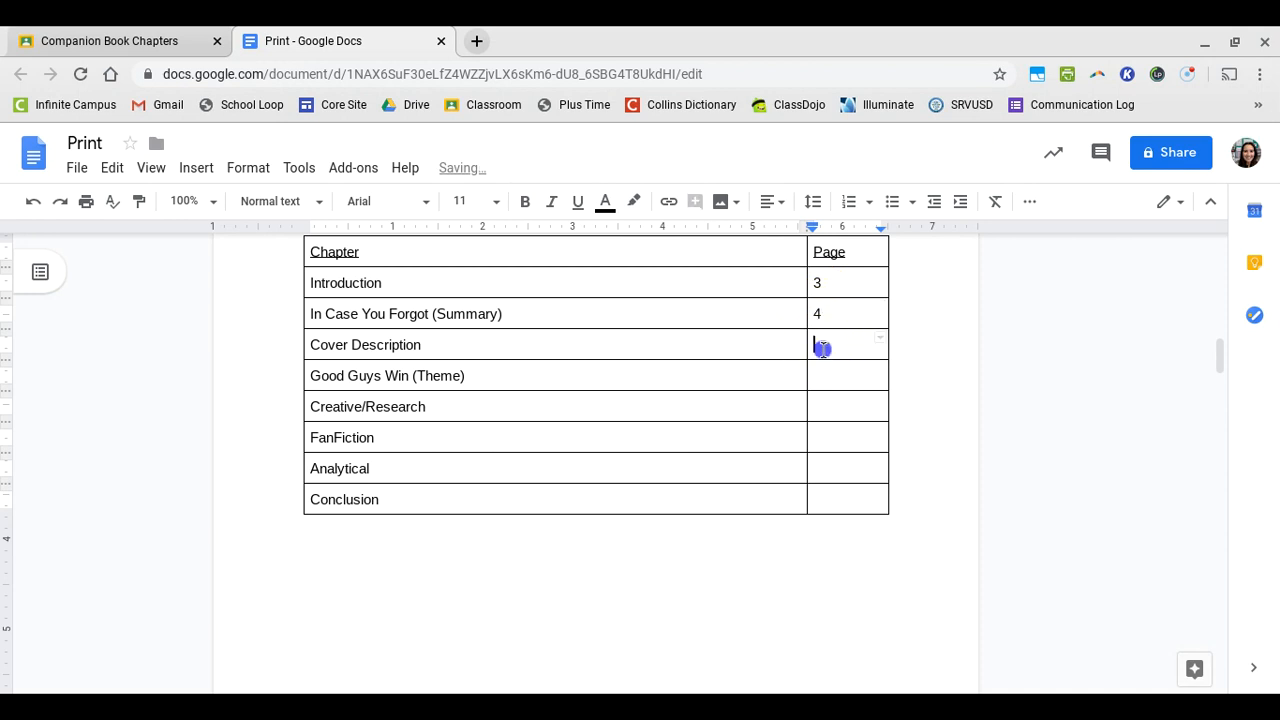
pyautogui.write('5')
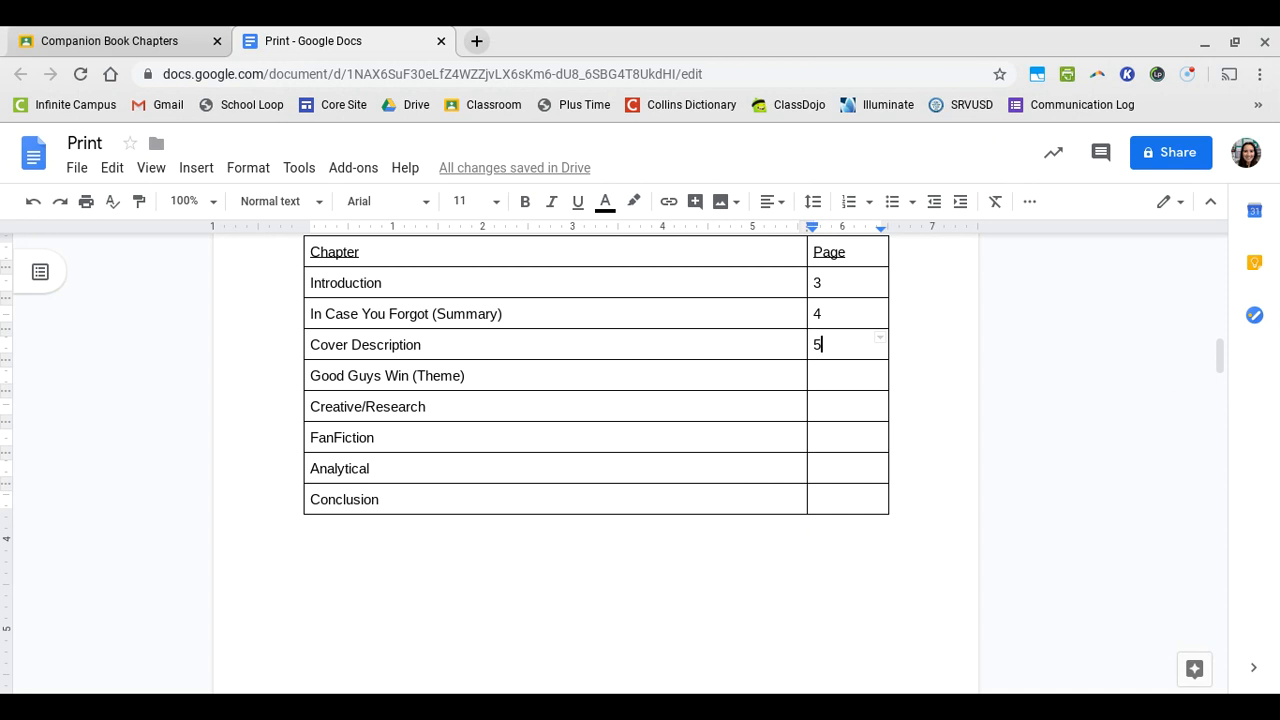
pyautogui.write('-6')
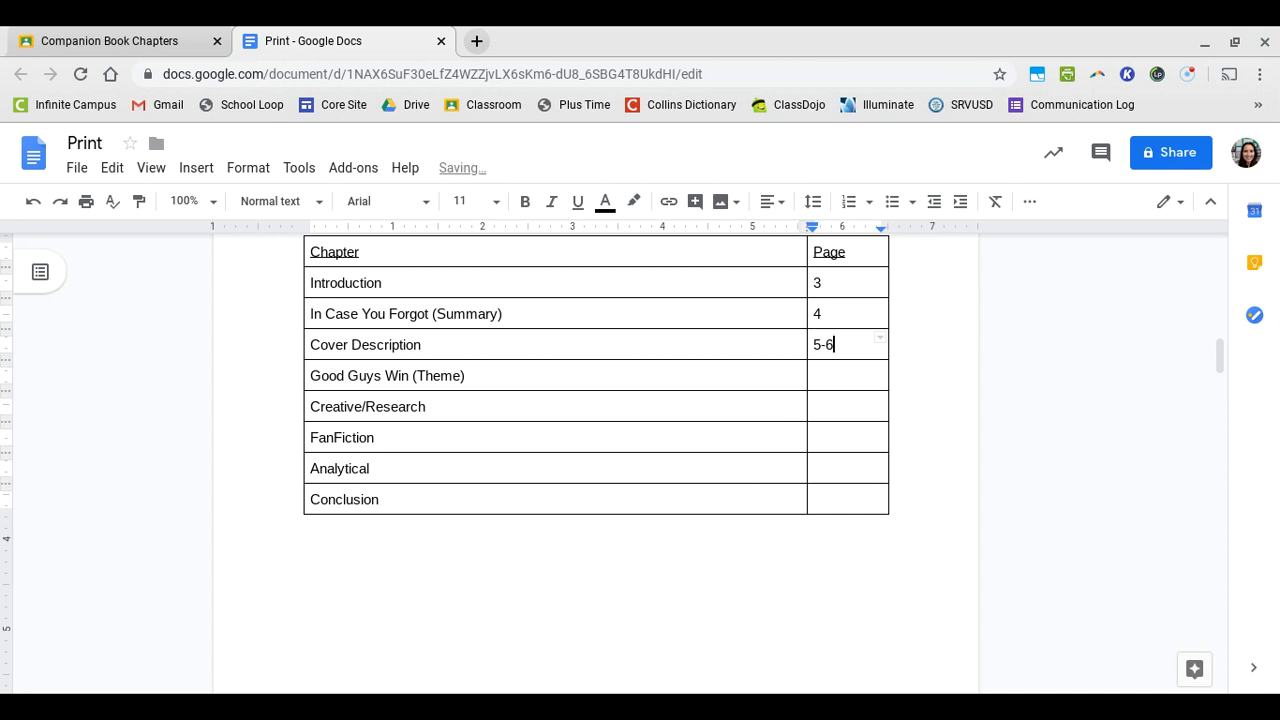
pyautogui.click(818, 371)
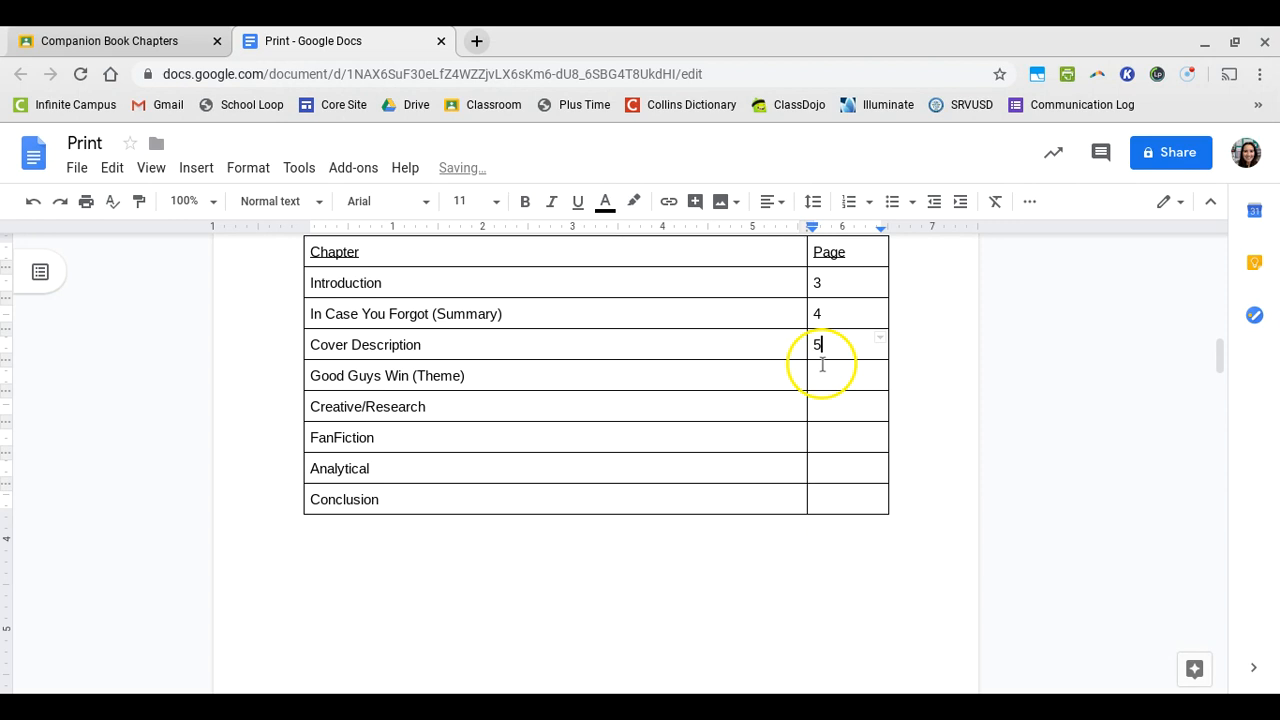
pyautogui.write('7')
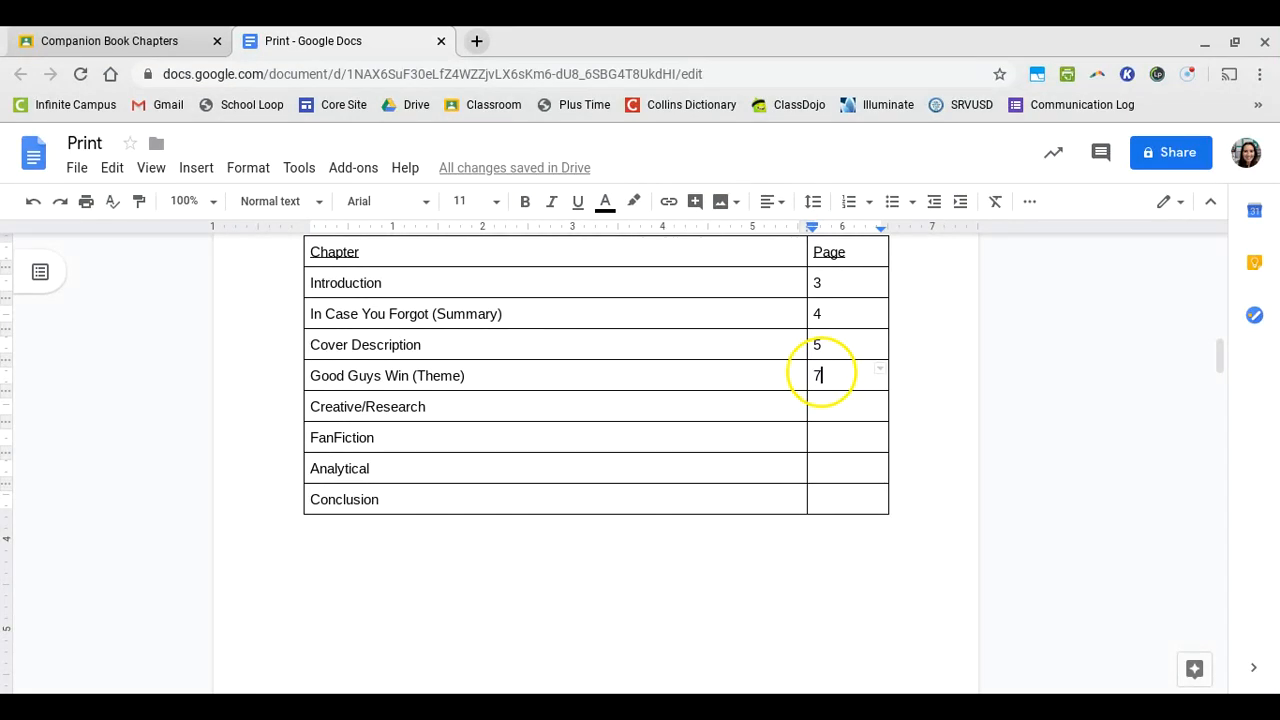
pyautogui.press('BackSpace')
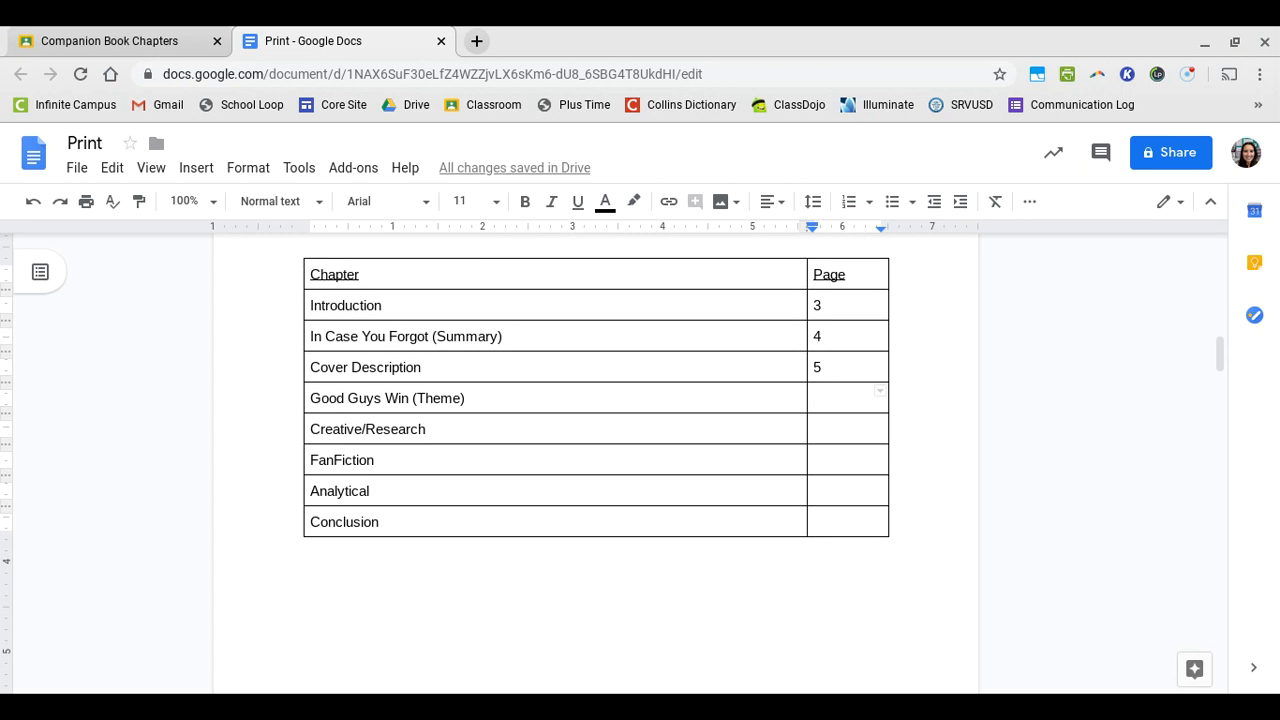
# Fill the space after Introduction in the table of contents with a dotted leader reaching the page column on one line
pyautogui.scroll(1, 848, 402)
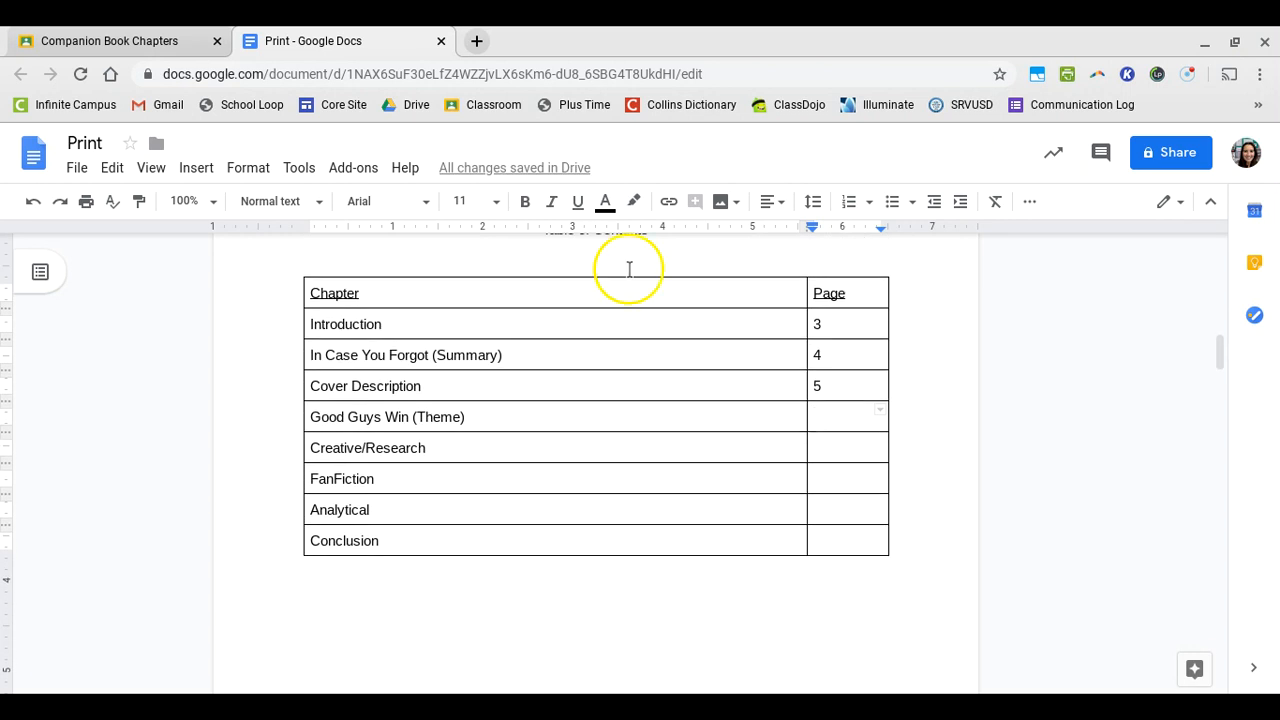
pyautogui.click(435, 323)
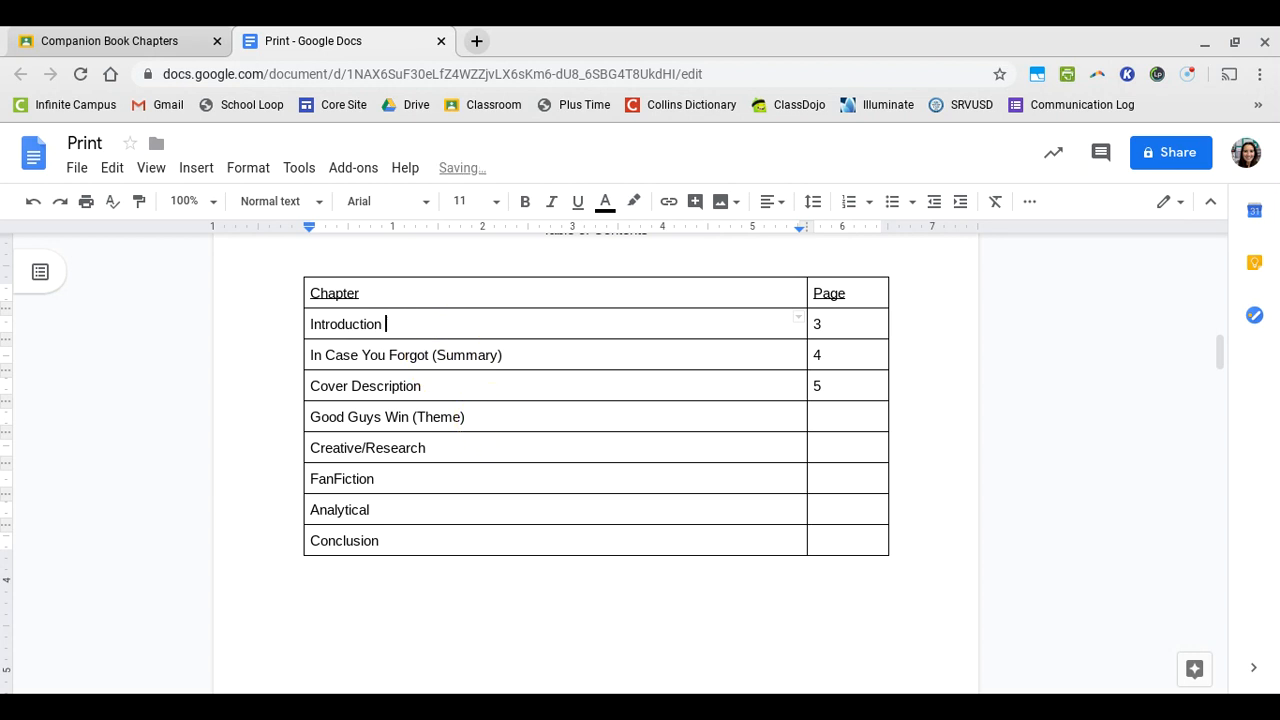
pyautogui.write('................................................................................')
pyautogui.press('BackSpace')
pyautogui.click(526, 349)
pyautogui.write('---------------------------------------------------')
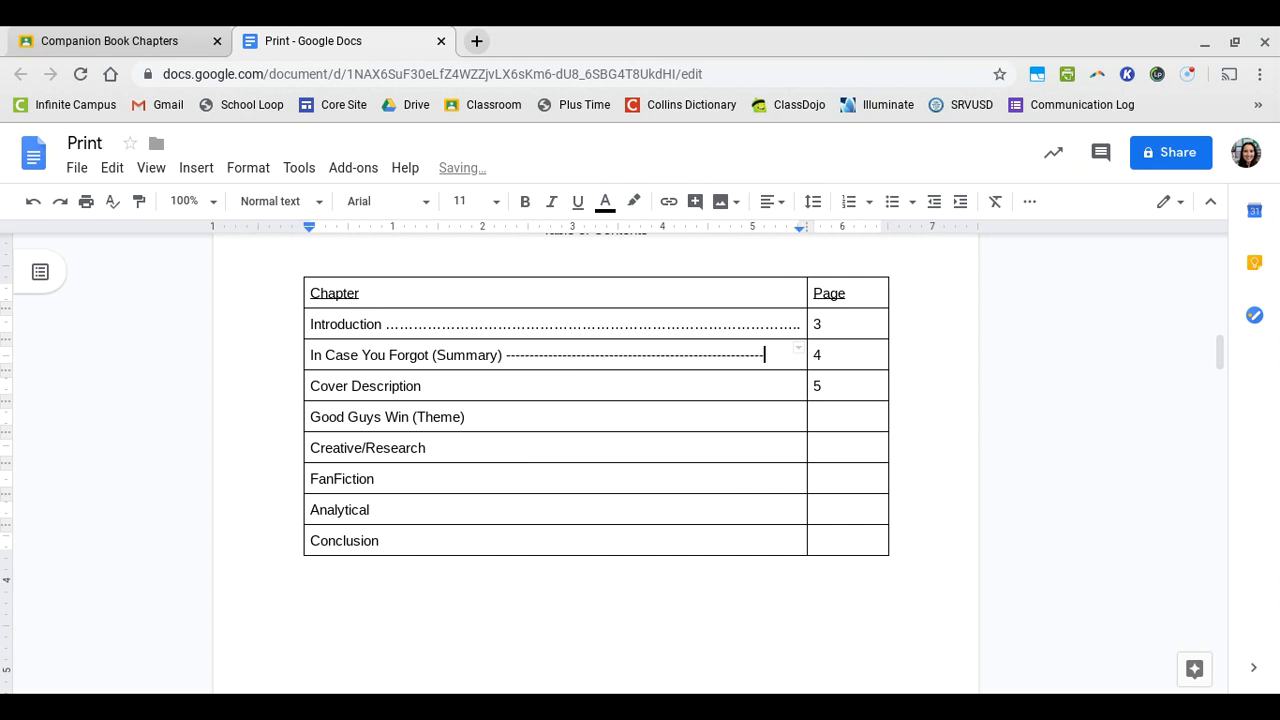
pyautogui.write('--------')
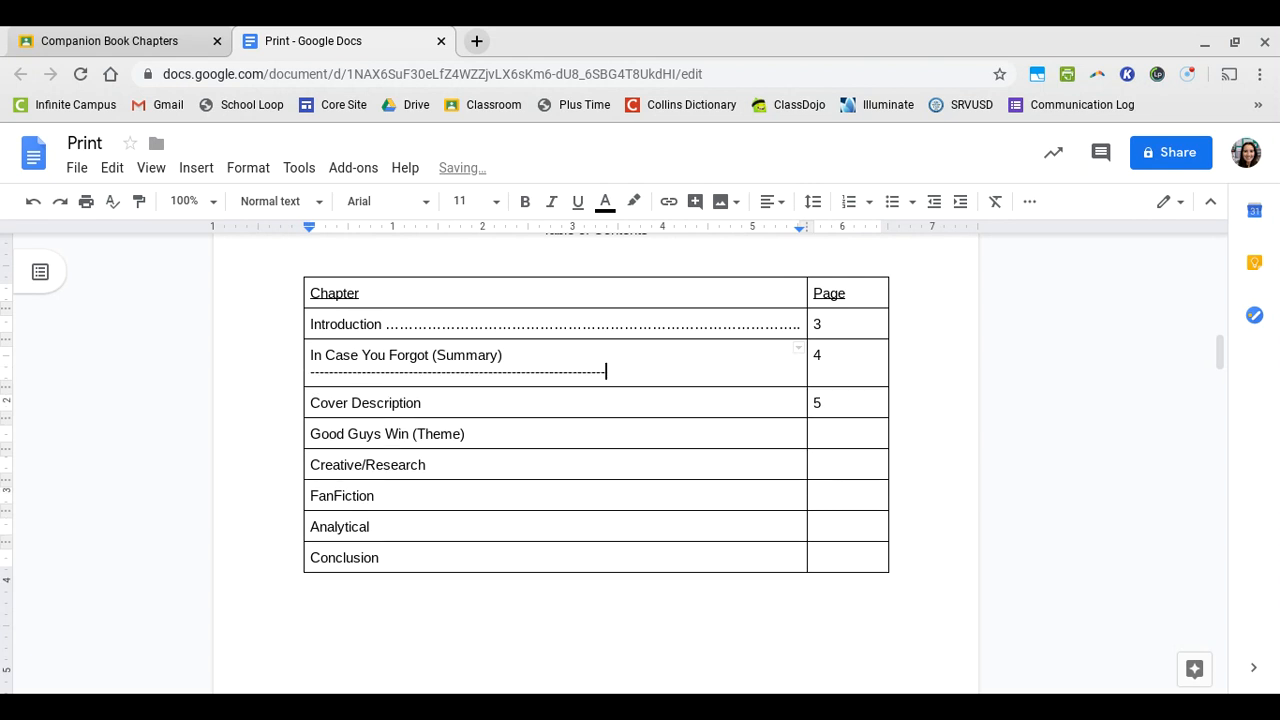
pyautogui.press('BackSpace')
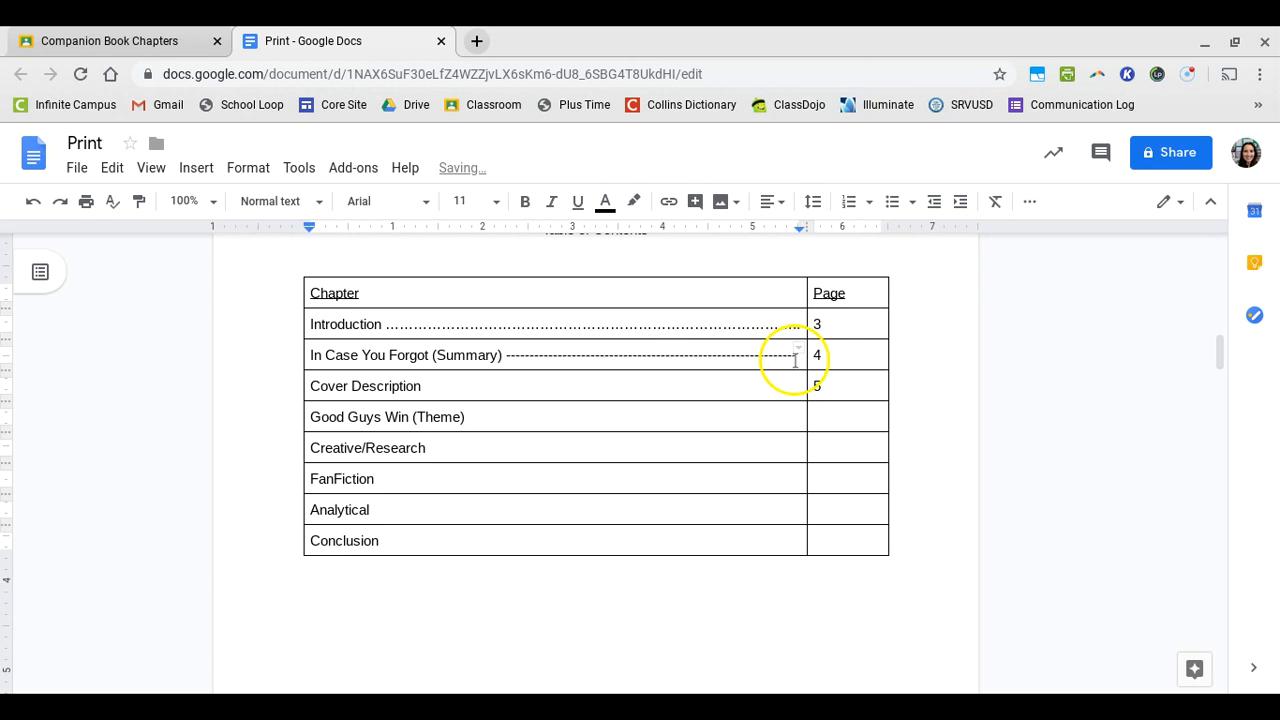
pyautogui.moveTo(794, 357); pyautogui.dragTo(507, 357)
pyautogui.press('BackSpace')
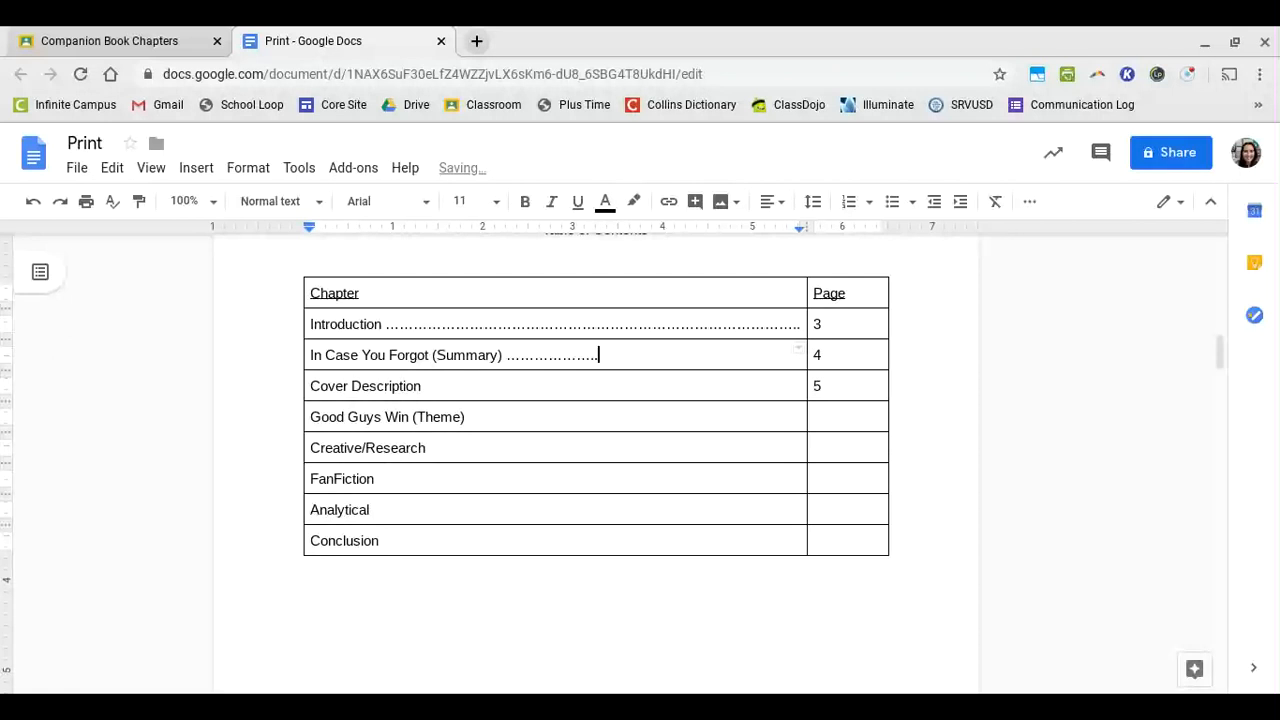
# Add single-line dotted leaders up to the page column after In Case You Forgot (Summary) and Cover Description
pyautogui.write('................')
pyautogui.click(424, 386)
pyautogui.write('.')
pyautogui.write('.........................................')
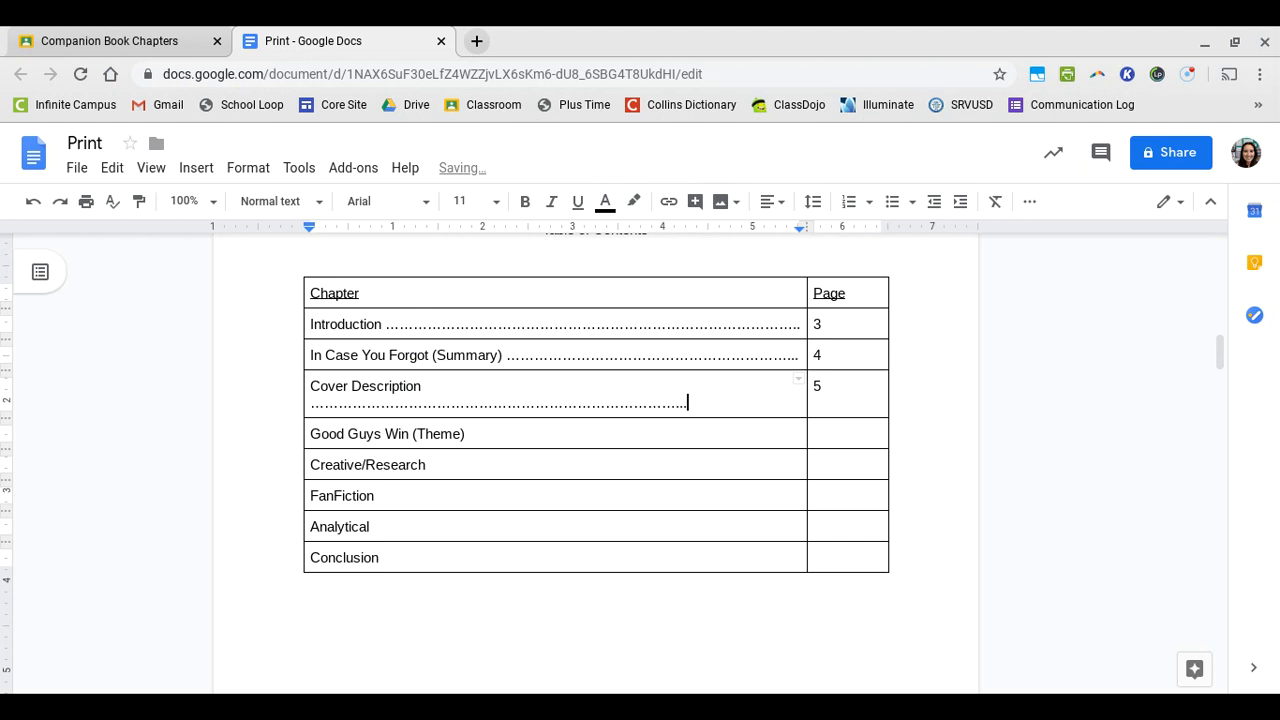
pyautogui.press('BackSpace')
# Hide the grid lines of the whole table of contents by setting its border color to white
pyautogui.scroll(-1, 596, 460)
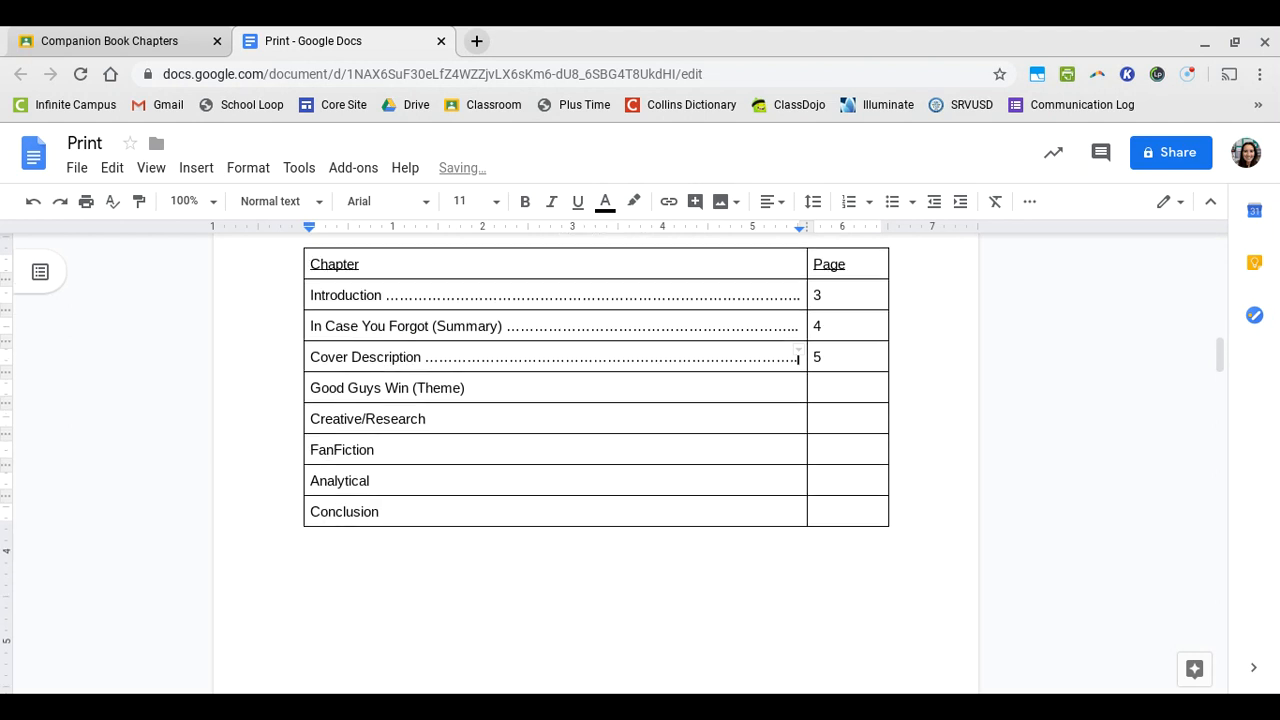
pyautogui.scroll(1, 596, 460)
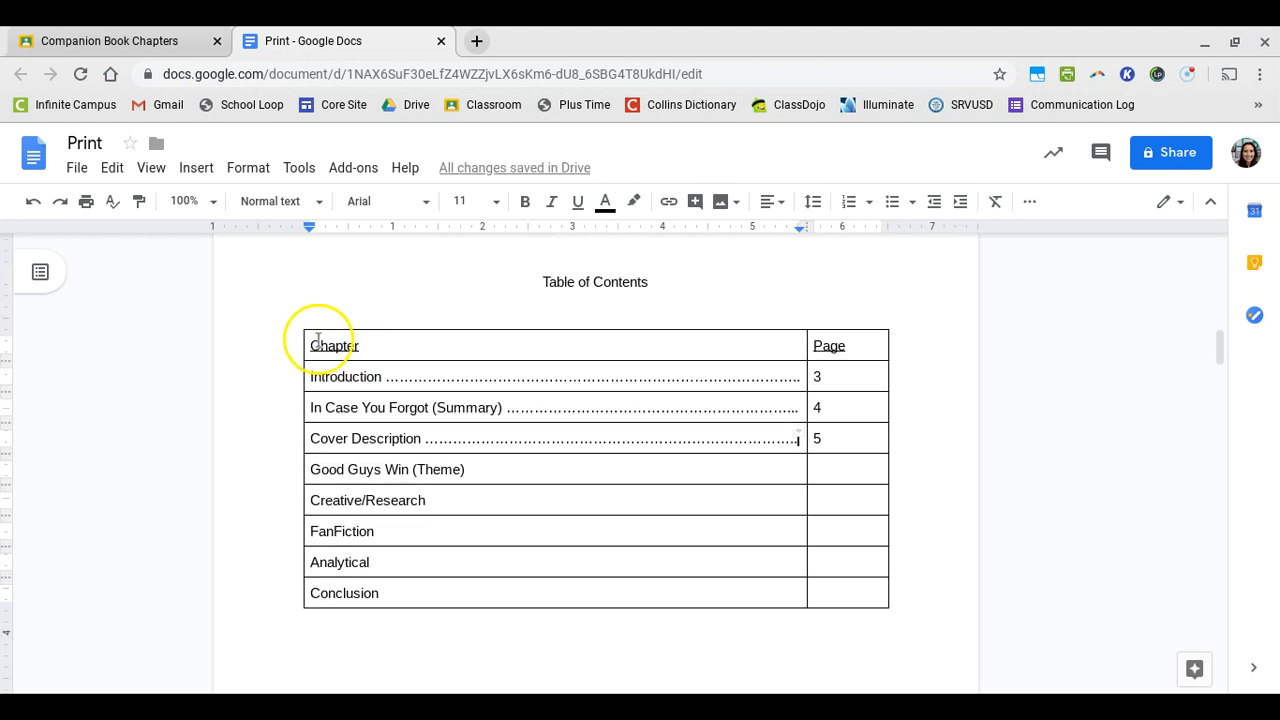
pyautogui.moveTo(310, 340); pyautogui.dragTo(859, 598)
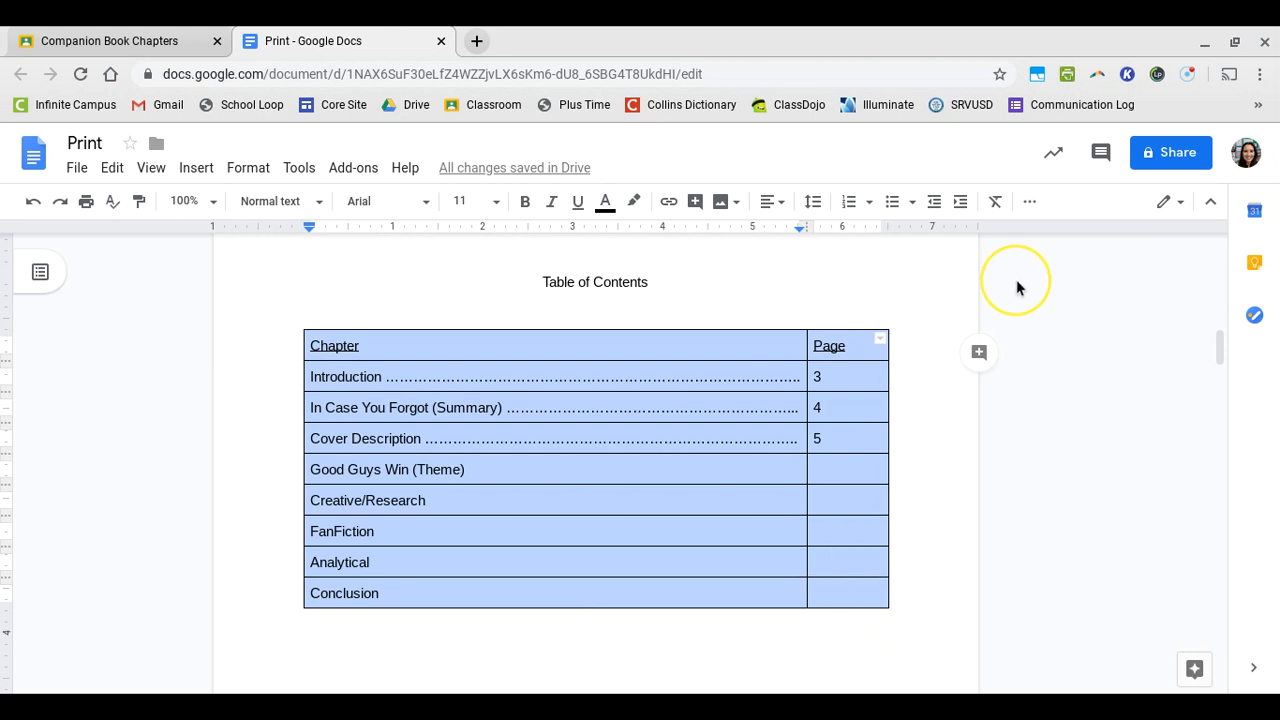
pyautogui.click(1029, 203)
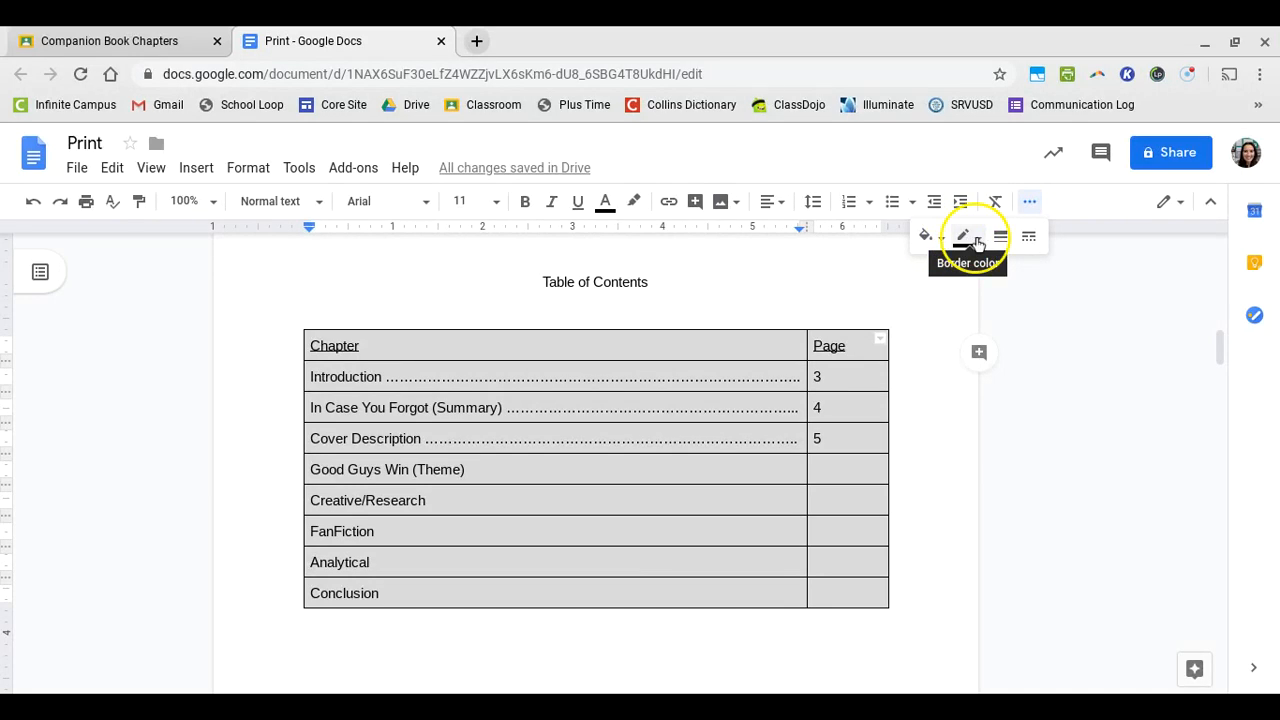
pyautogui.click(977, 241)
pyautogui.click(1156, 273)
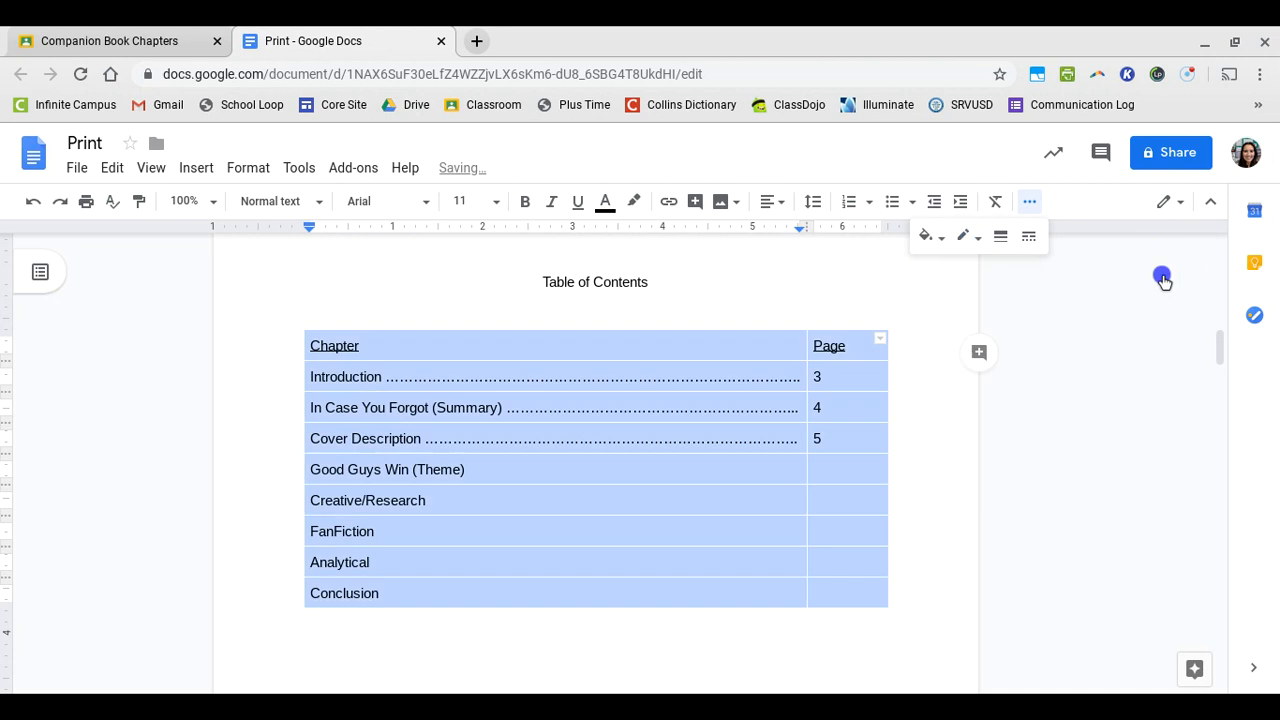
pyautogui.click(656, 301)
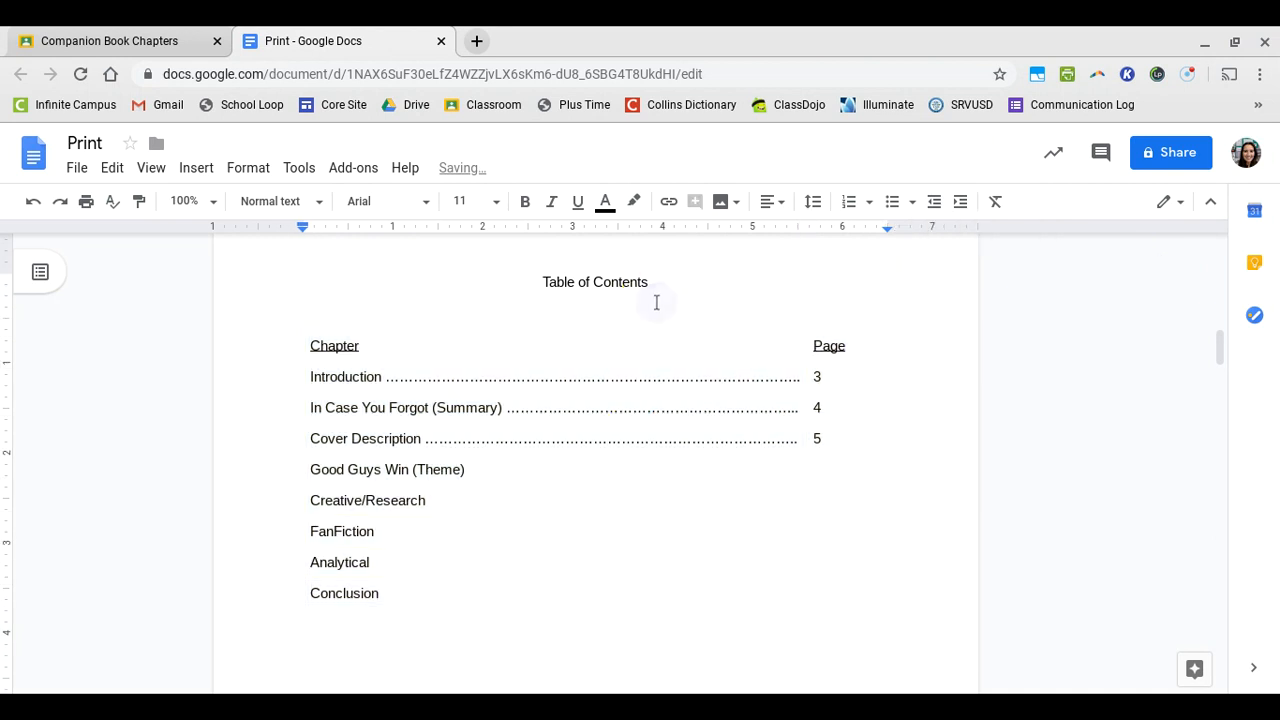
pyautogui.scroll(-2, 634, 366)
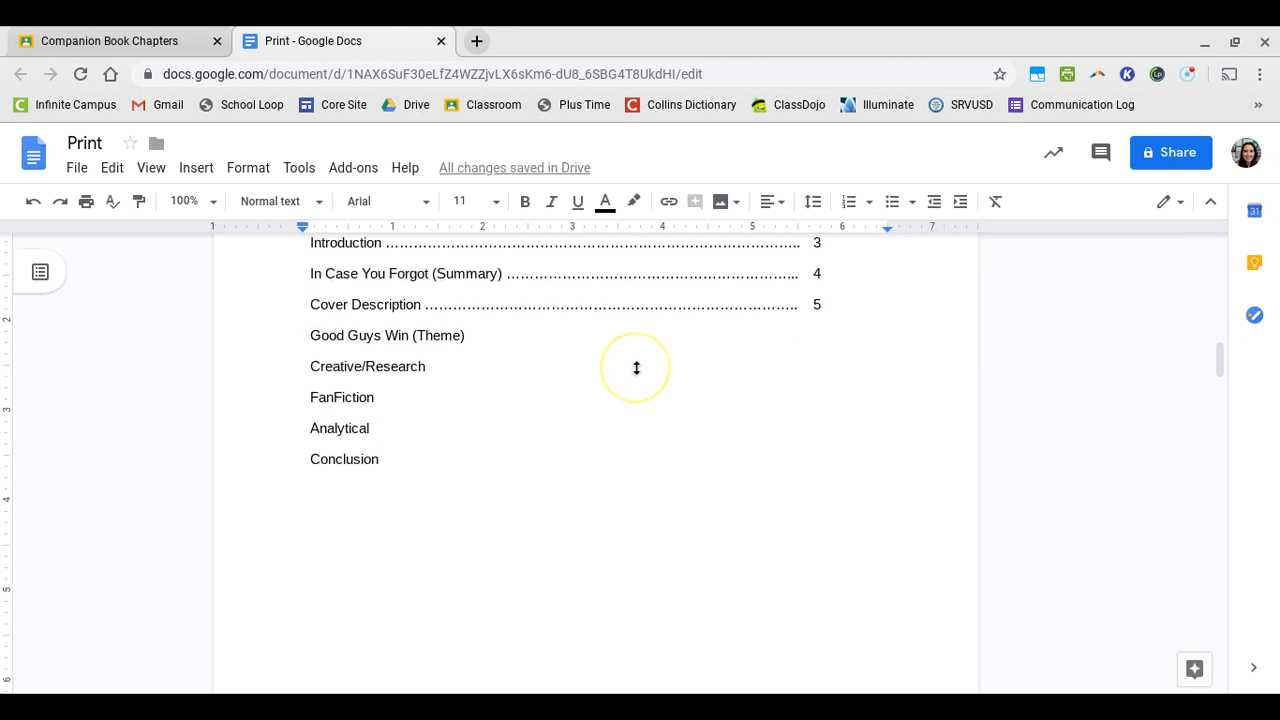
# Add a single-line dotted leader up to the page column after Good Guys Win (Theme) in the table of contents
pyautogui.rightClick(635, 368)
pyautogui.moveTo(614, 364); pyautogui.dragTo(486, 343)
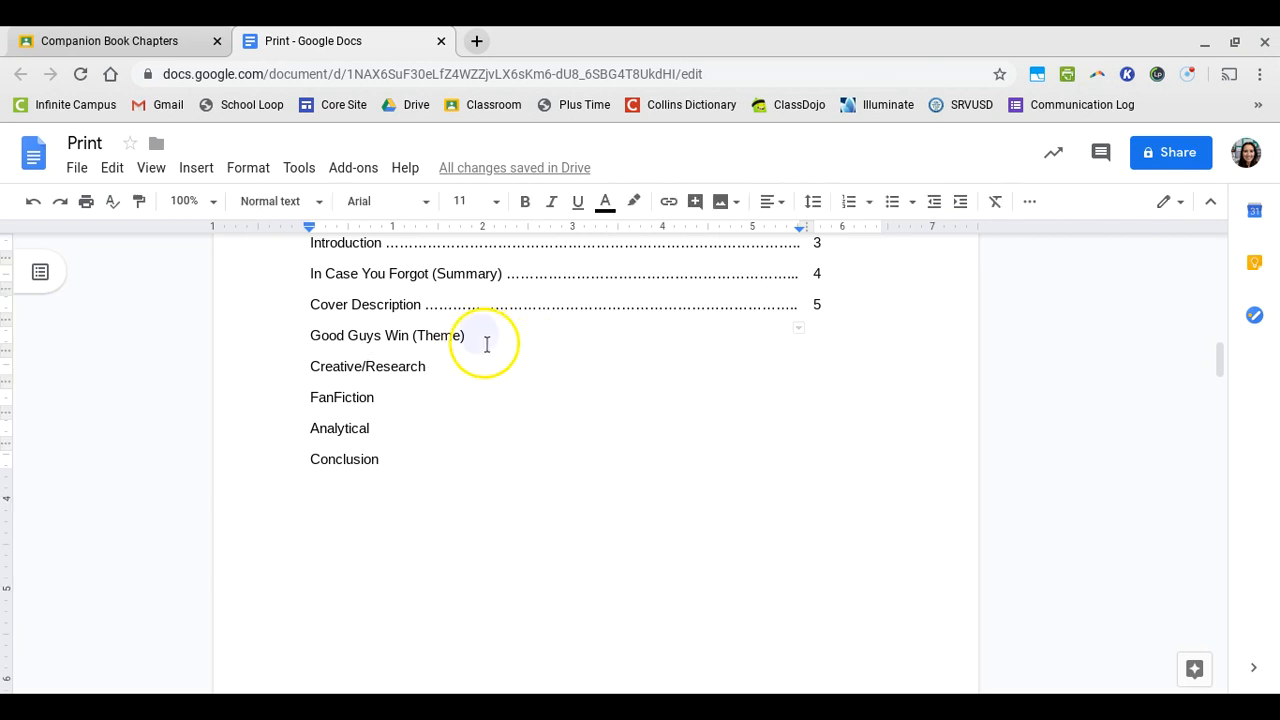
pyautogui.write('.')
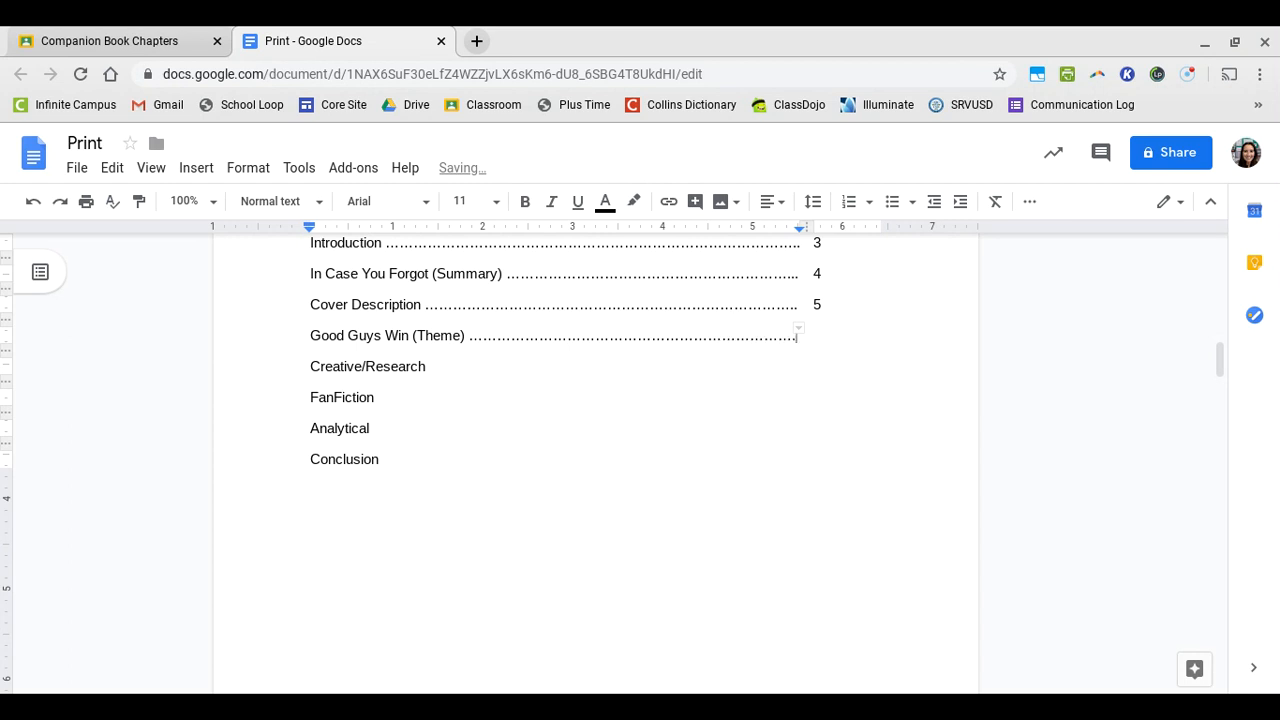
# Check the table of contents against the page numbers and chapter headings throughout the document
pyautogui.scroll(2, 377, 510)
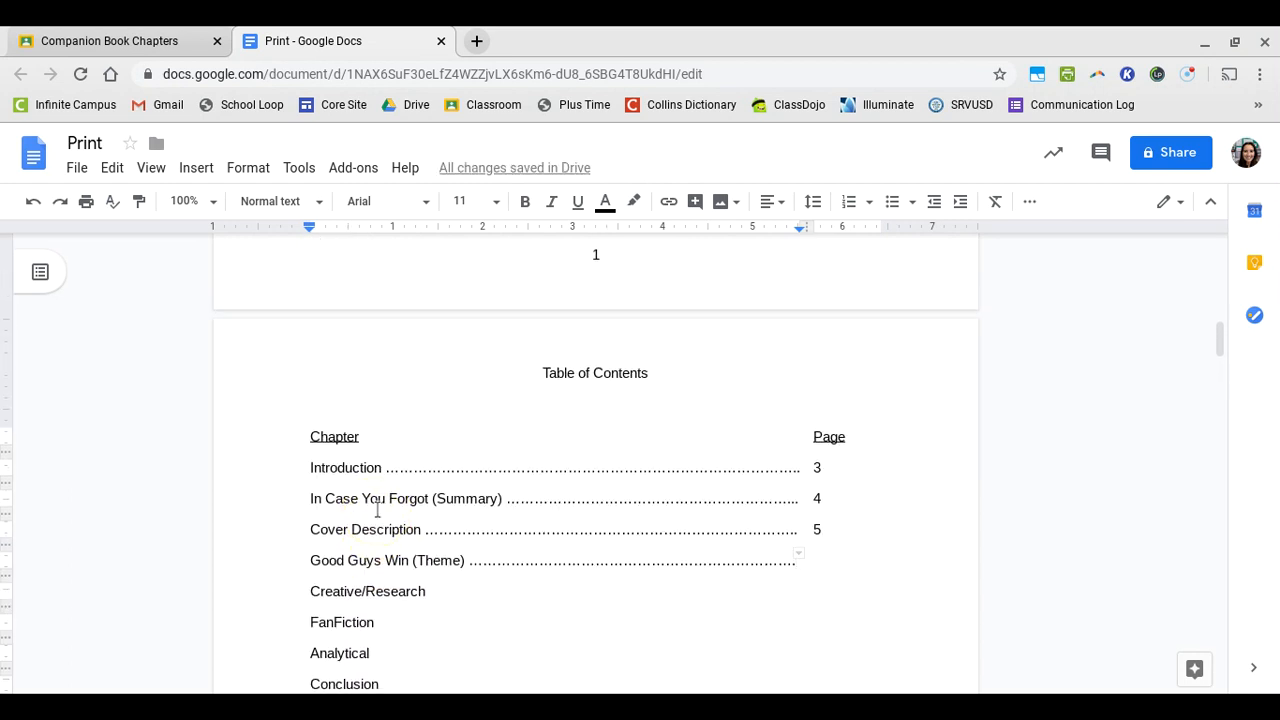
pyautogui.scroll(-1, 377, 510)
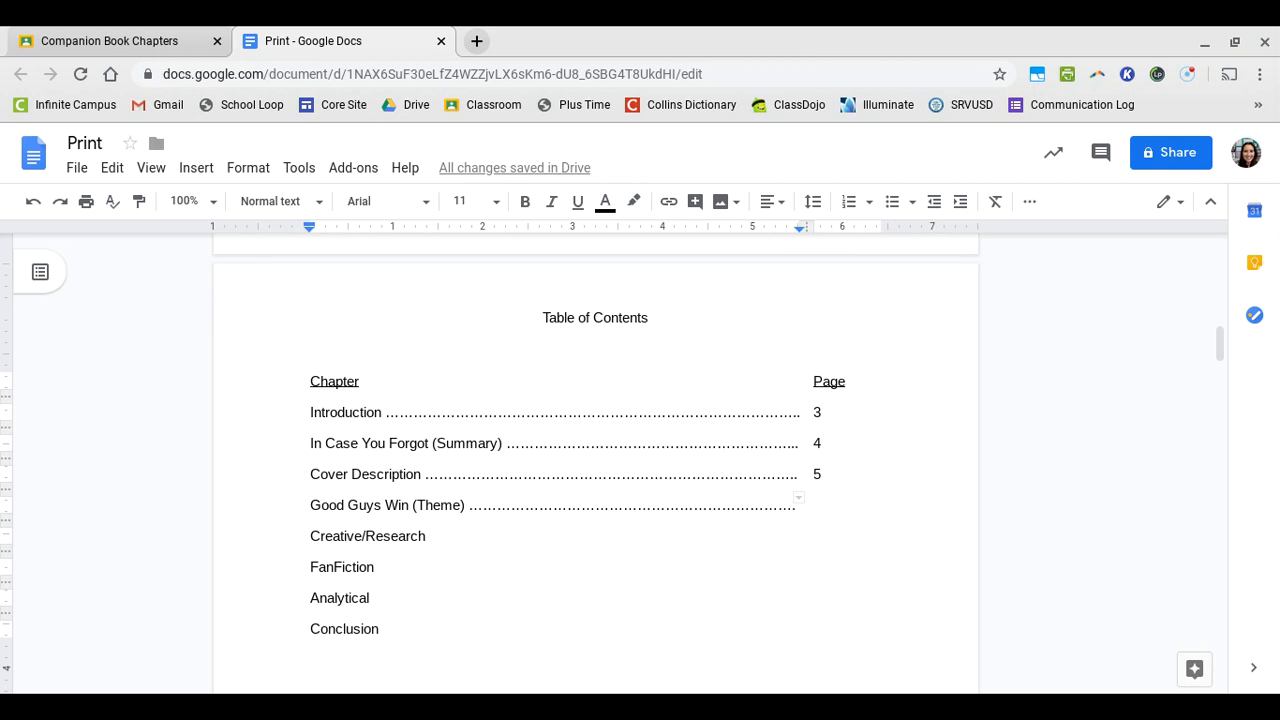
pyautogui.scroll(1, 377, 510)
pyautogui.scroll(10, 377, 510)
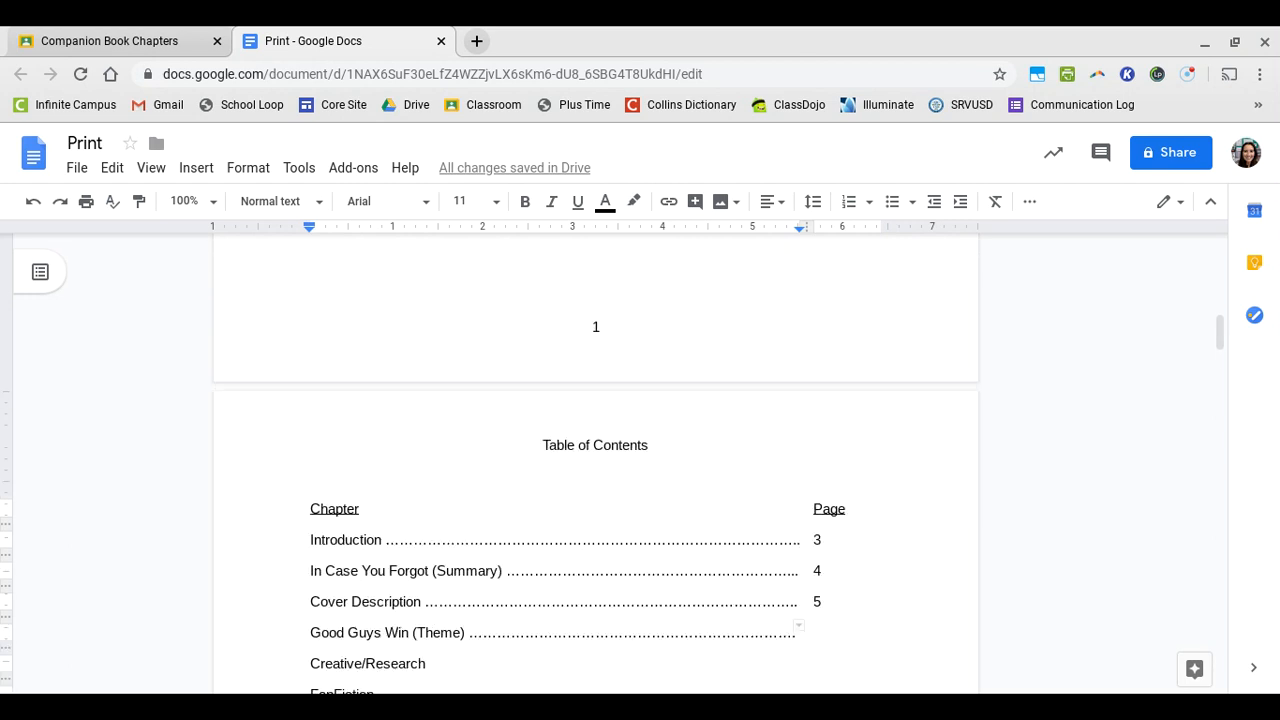
pyautogui.scroll(-10, 595, 460)
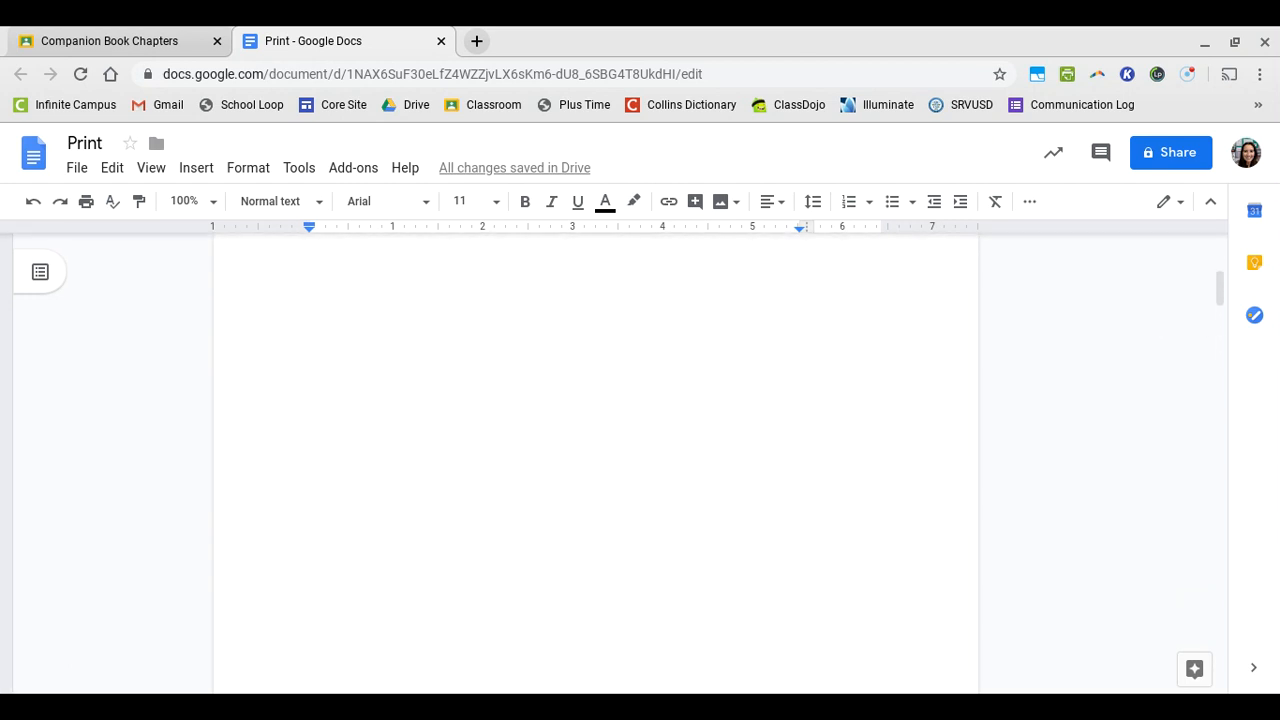
pyautogui.scroll(-10, 595, 460)
pyautogui.scroll(-15, 595, 460)
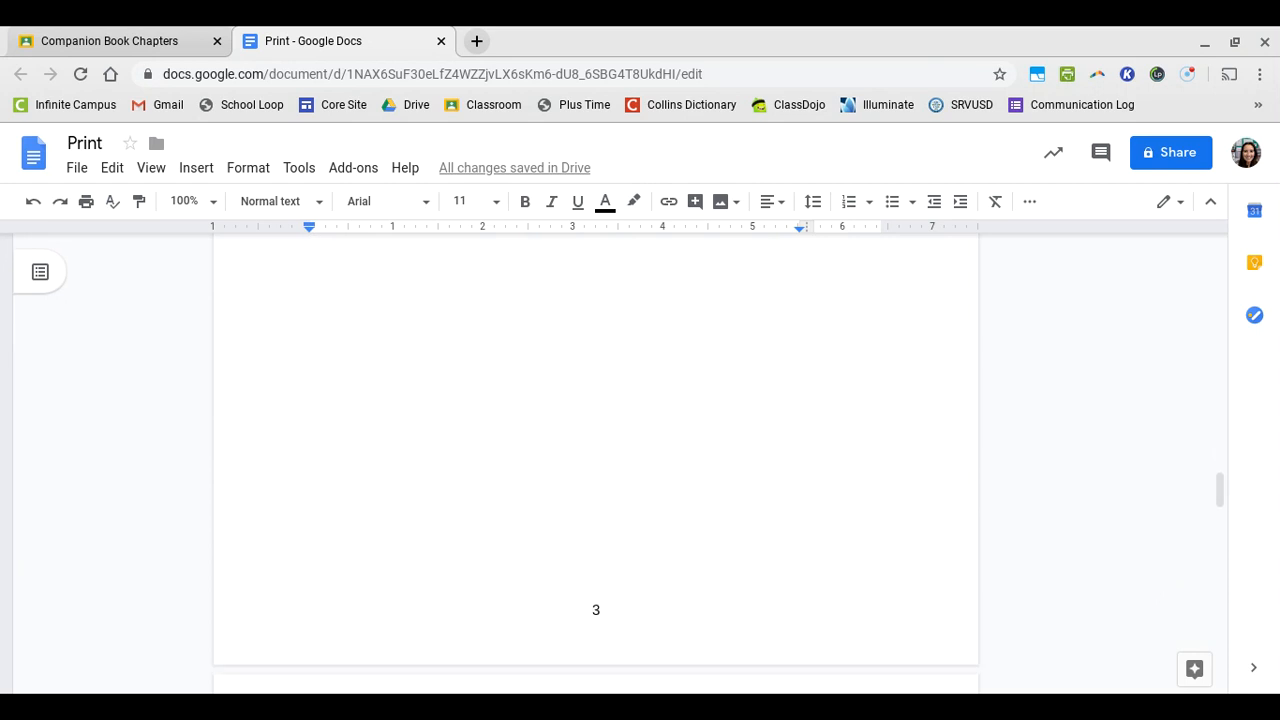
pyautogui.scroll(-10, 595, 460)
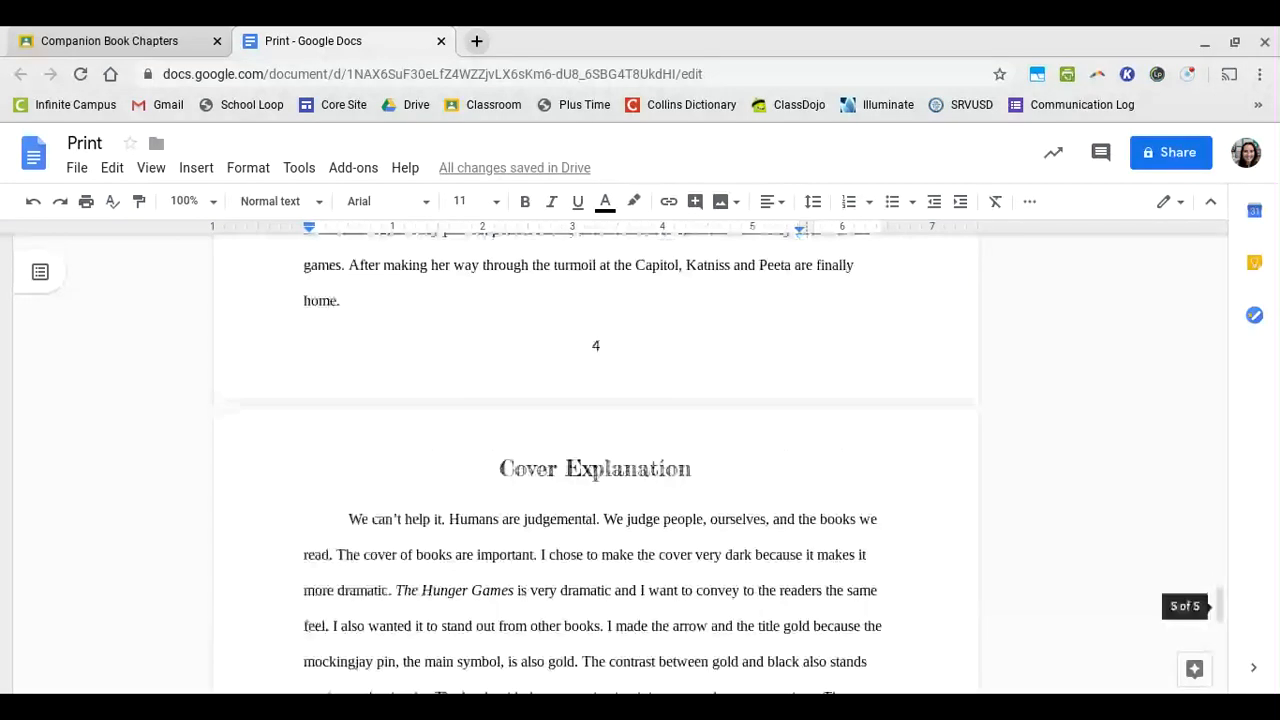
pyautogui.scroll(20, 595, 460)
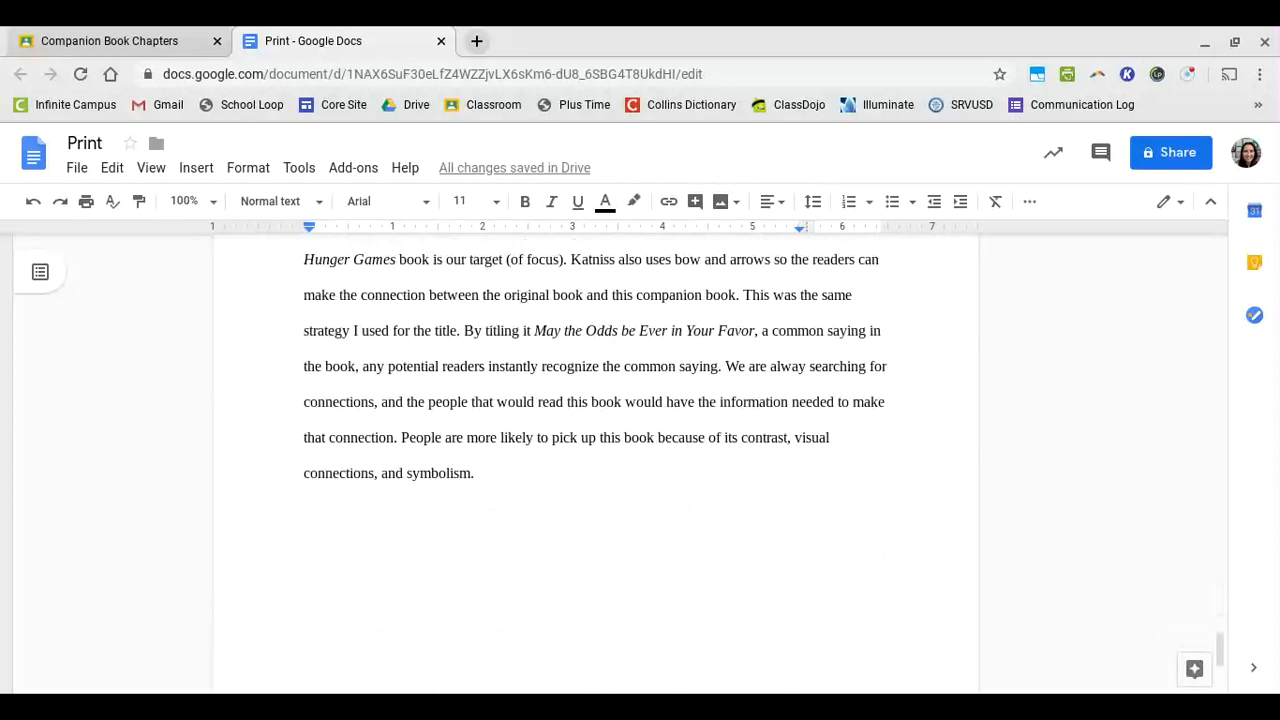
pyautogui.scroll(15, 595, 460)
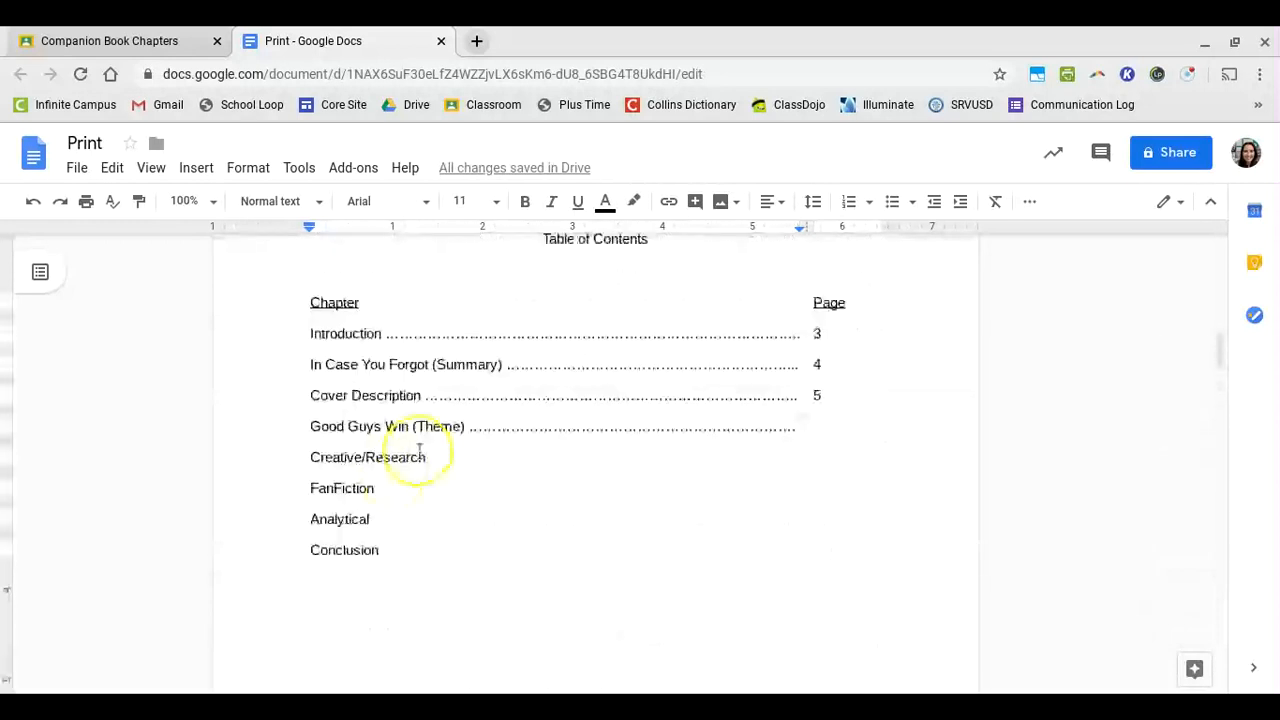
# Insert a page break after the last paragraph of the Cover Explanation chapter to start a new page
pyautogui.scroll(-1, 432, 457)
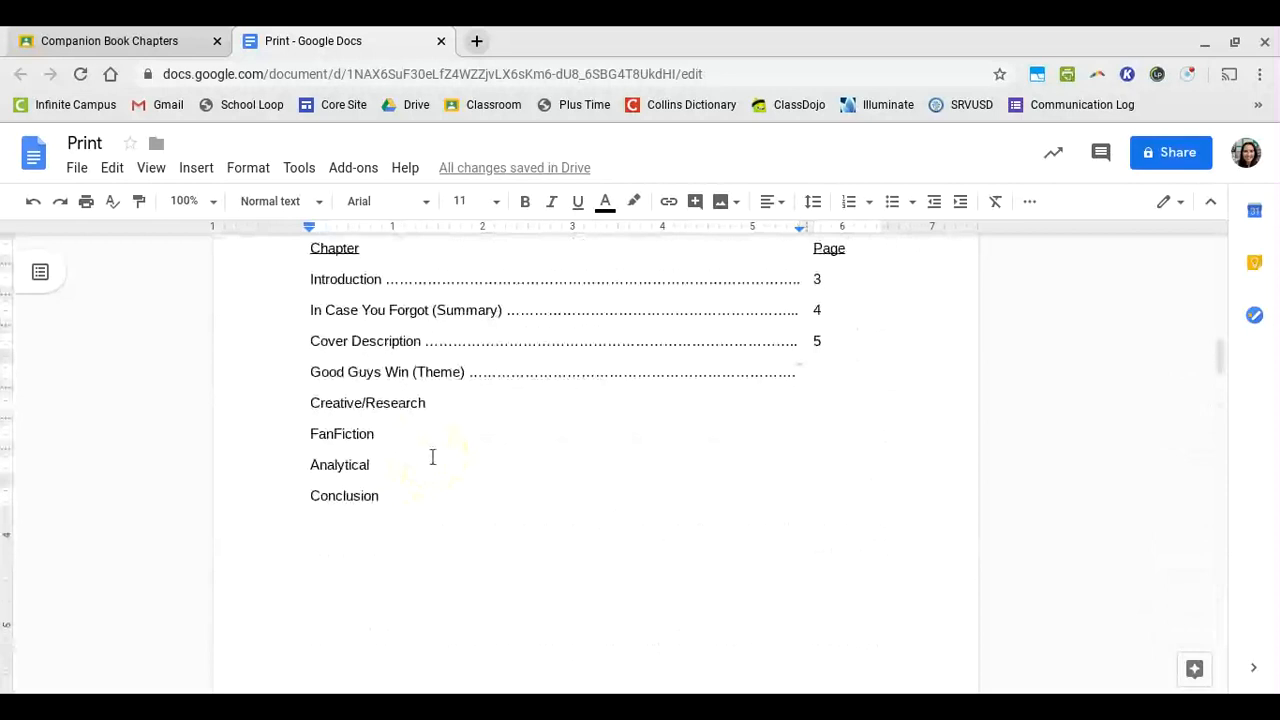
pyautogui.scroll(-14, 432, 457)
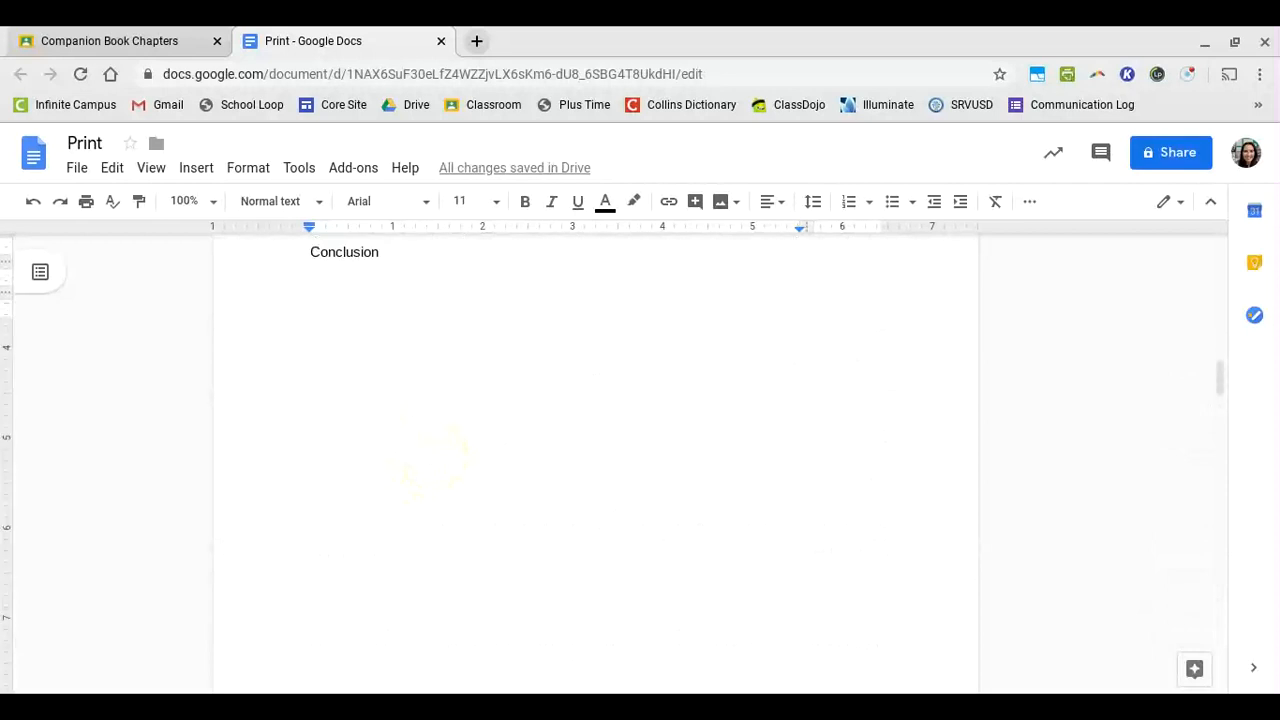
pyautogui.scroll(-20, 432, 484)
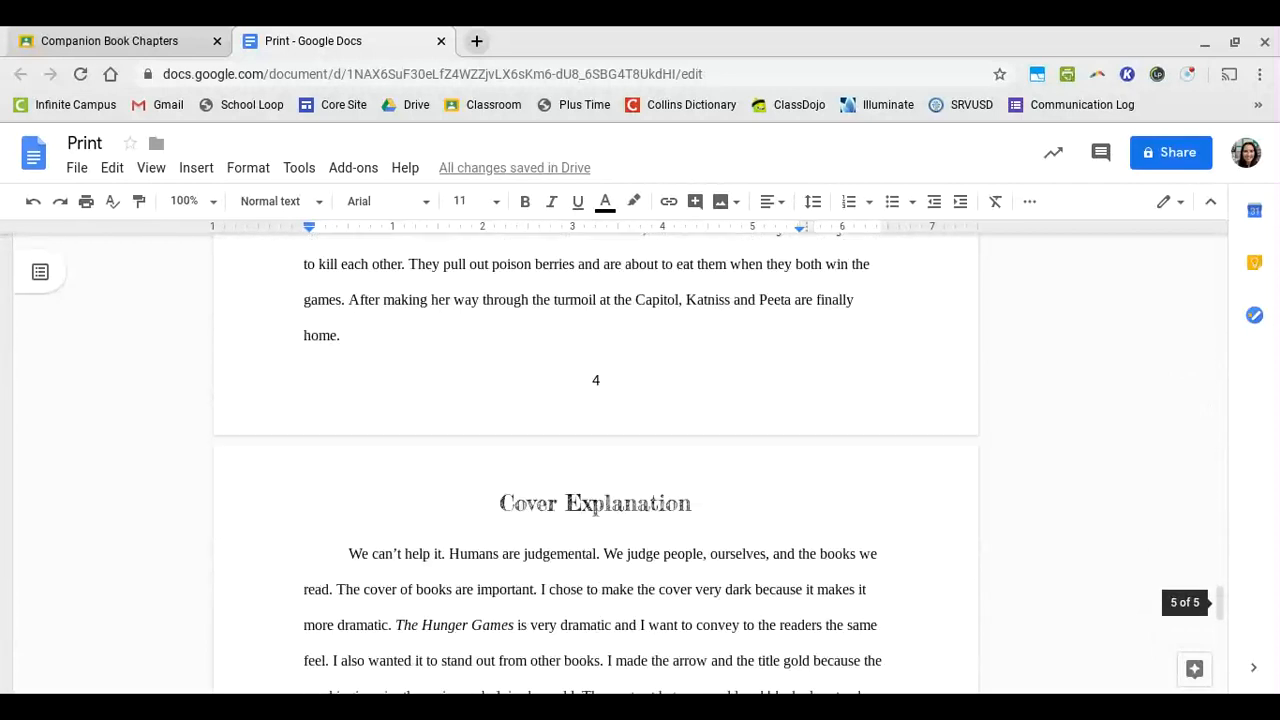
pyautogui.scroll(-1, 594, 623)
pyautogui.scroll(5, 594, 623)
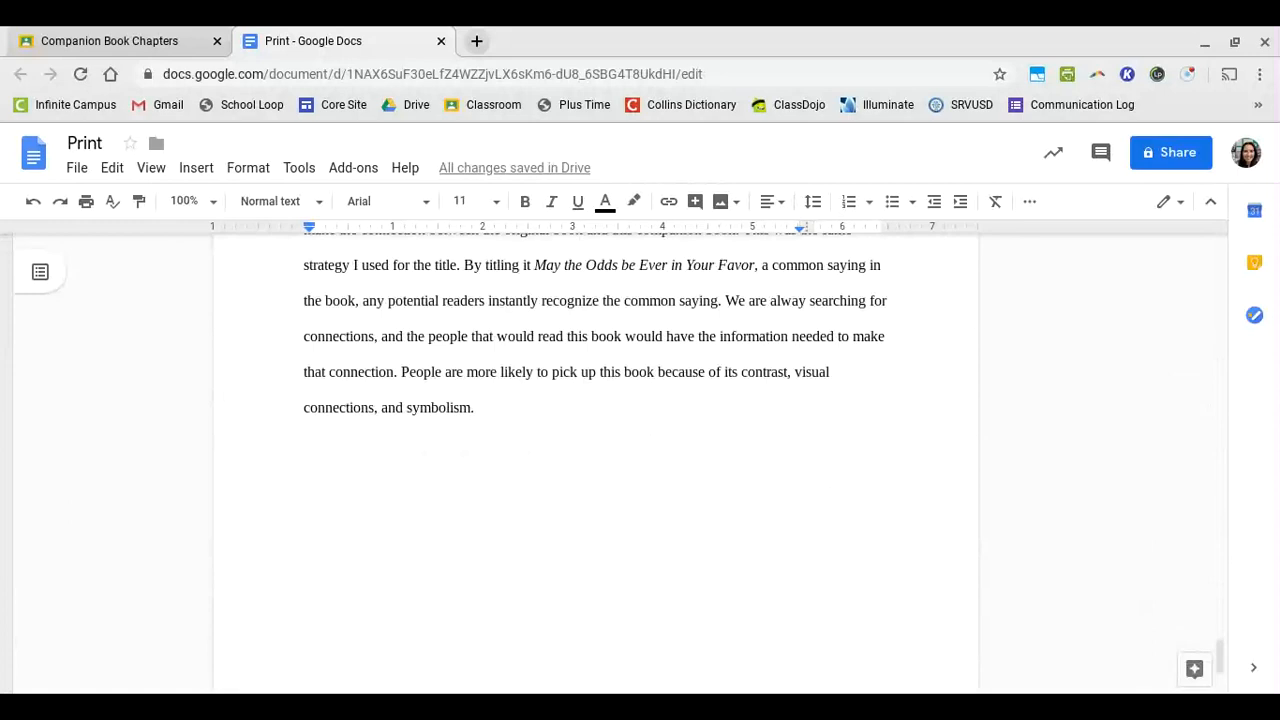
pyautogui.click(489, 497)
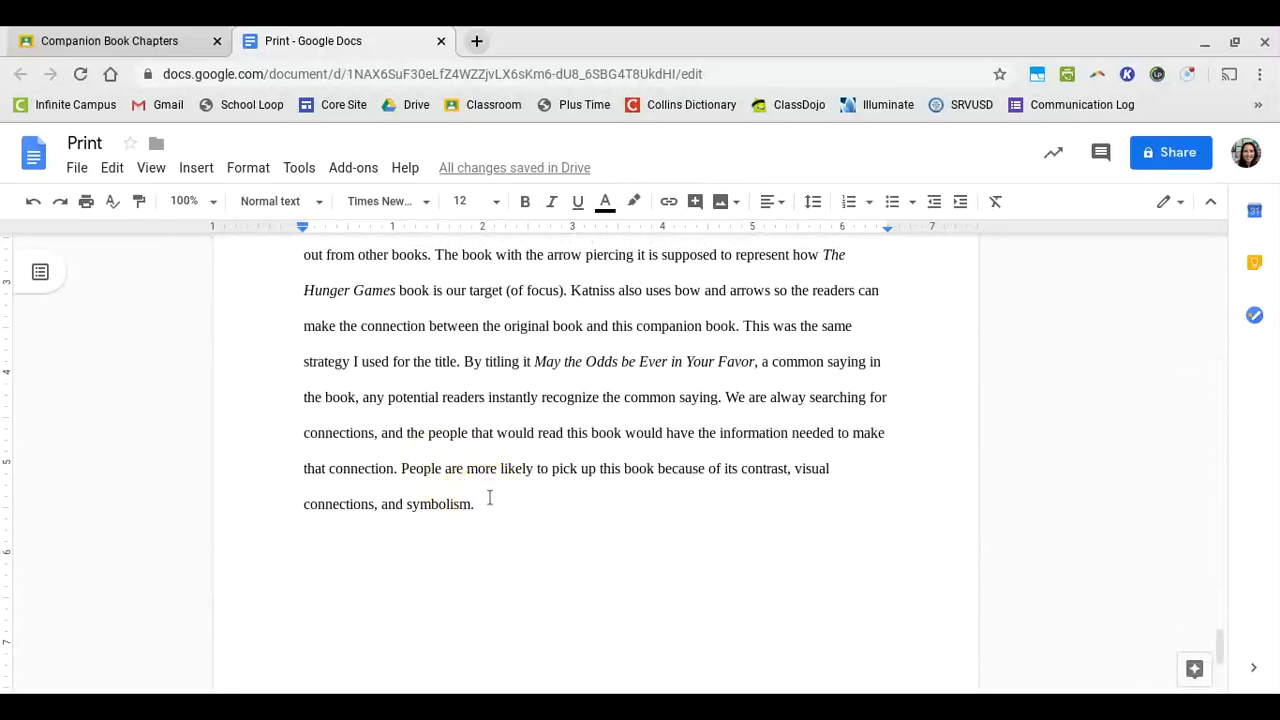
pyautogui.press('Return')
pyautogui.hotkey('ctrl', 'Return')
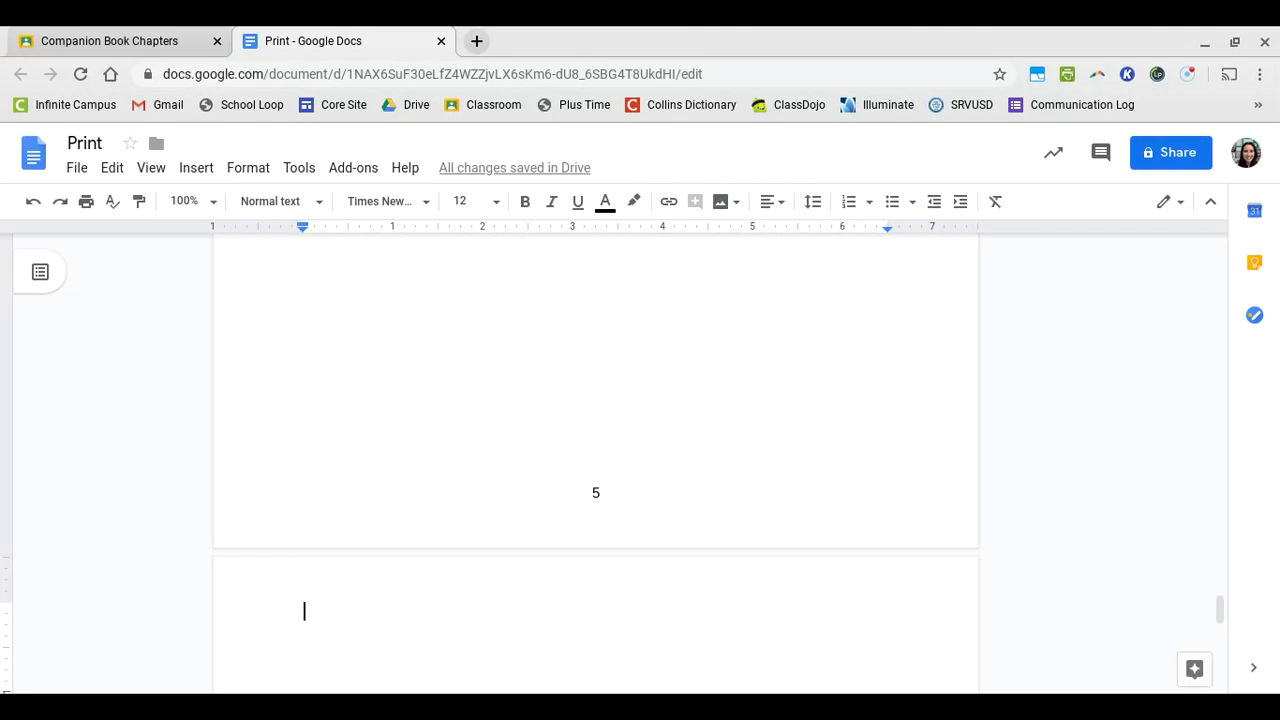
# Enter the placeholder heading Creative at the start of the new page 6
pyautogui.write('R')
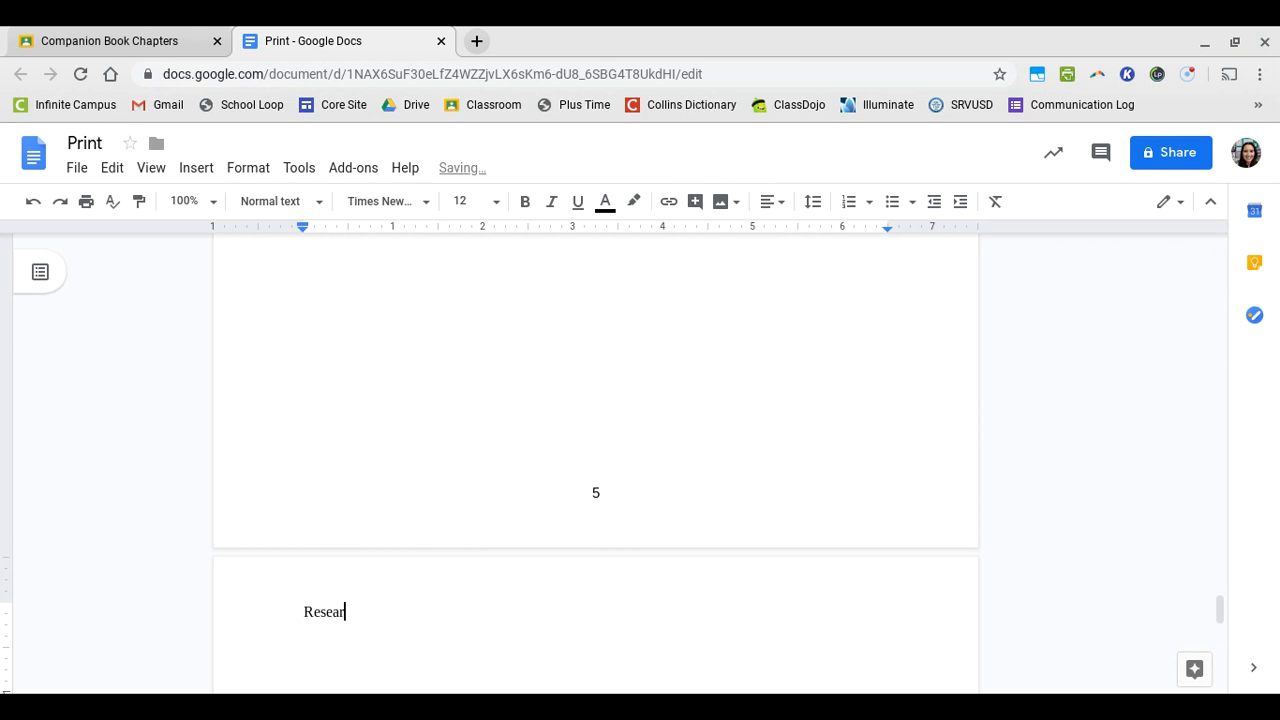
pyautogui.write('ese')
pyautogui.press('BackSpace')
pyautogui.press('BackSpace')
pyautogui.press('BackSpace')
pyautogui.press('BackSpace')
pyautogui.write('Creative')
# Add another page after page 6 with a page break and enter Creative on its first line
pyautogui.press('Return')
pyautogui.hotkey('ctrl', 'Return')
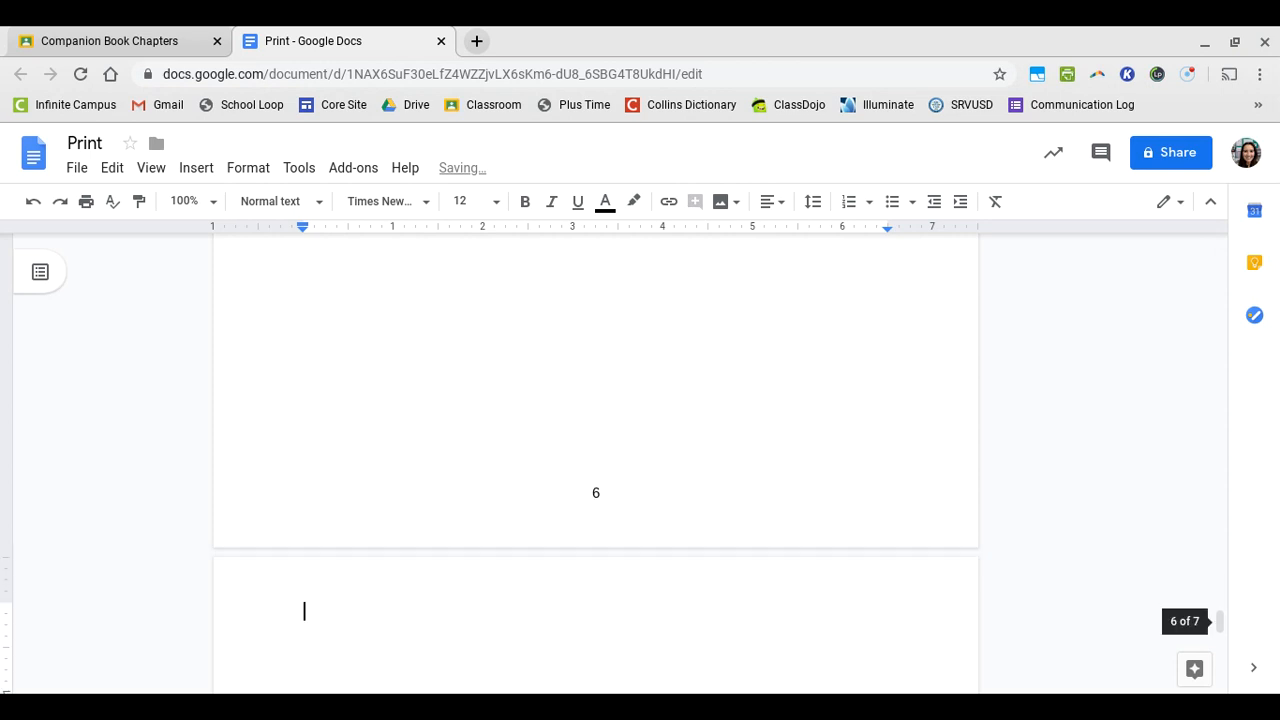
pyautogui.write('creative')
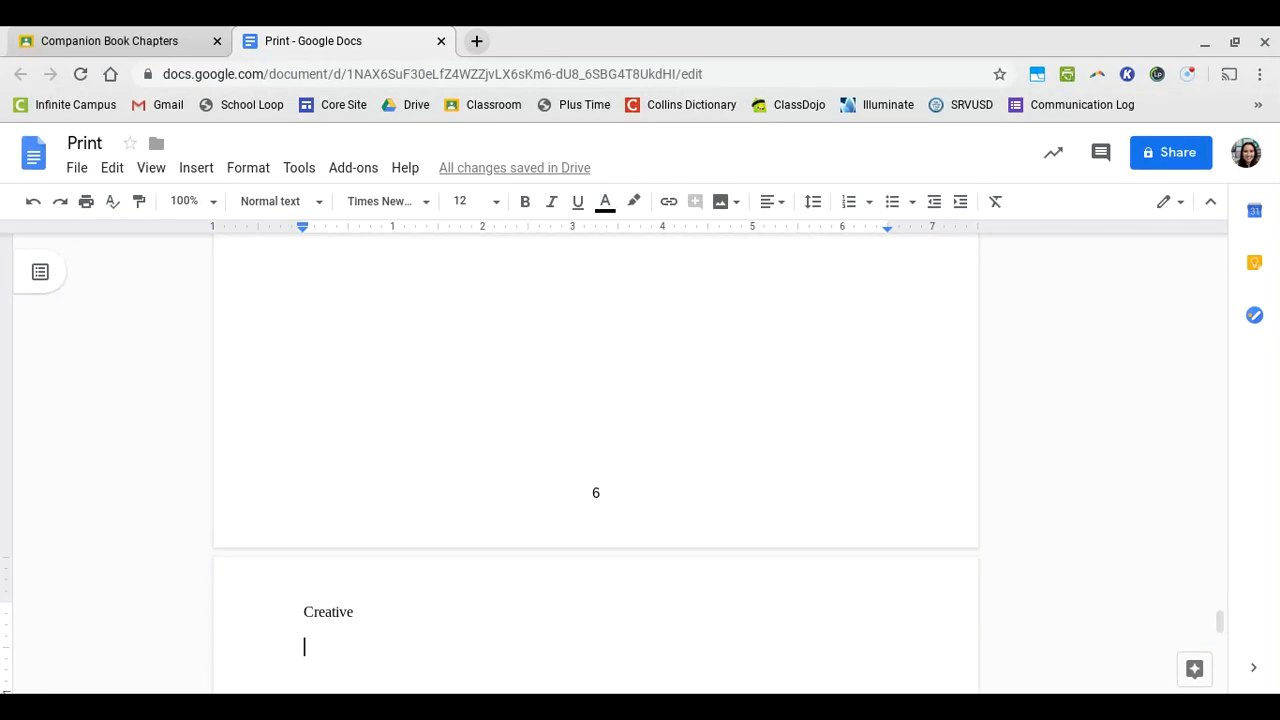
# Review the pages from the last one back to page 1, examining the footer page numbers and the table of contents
pyautogui.scroll(1, 596, 450)
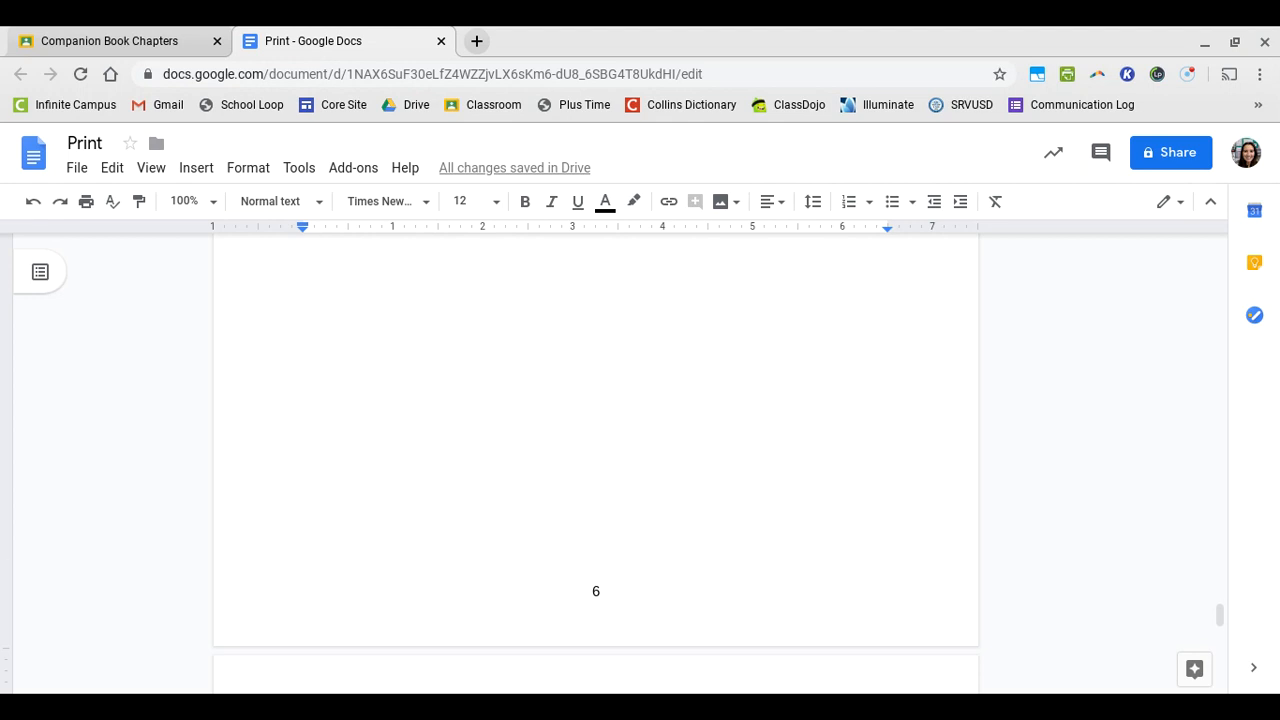
pyautogui.scroll(1, 596, 450)
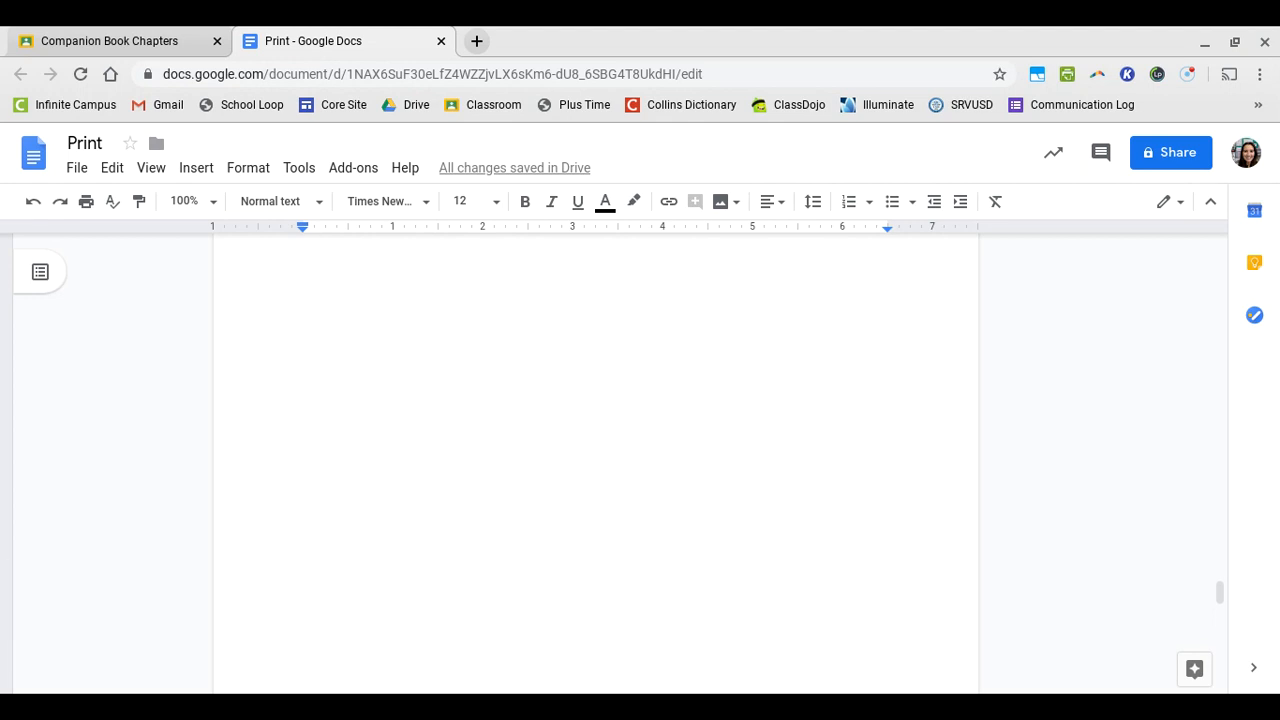
pyautogui.scroll(4, 596, 450)
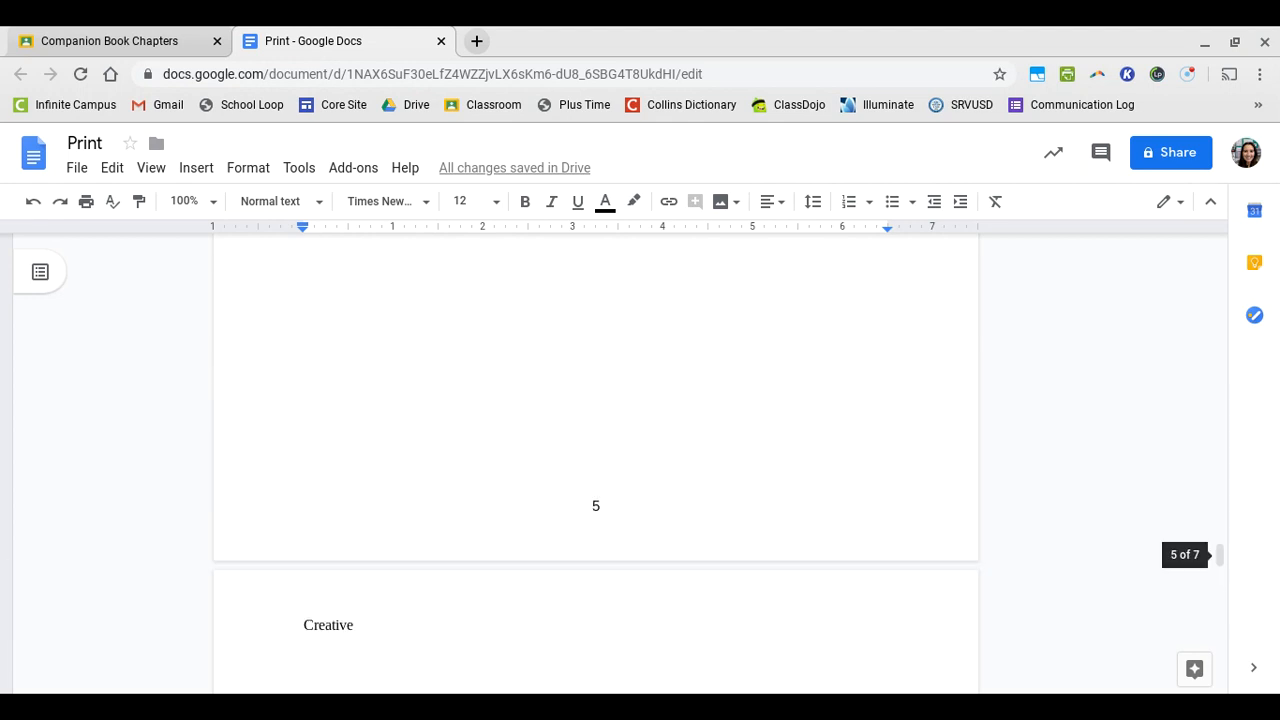
pyautogui.scroll(12, 596, 450)
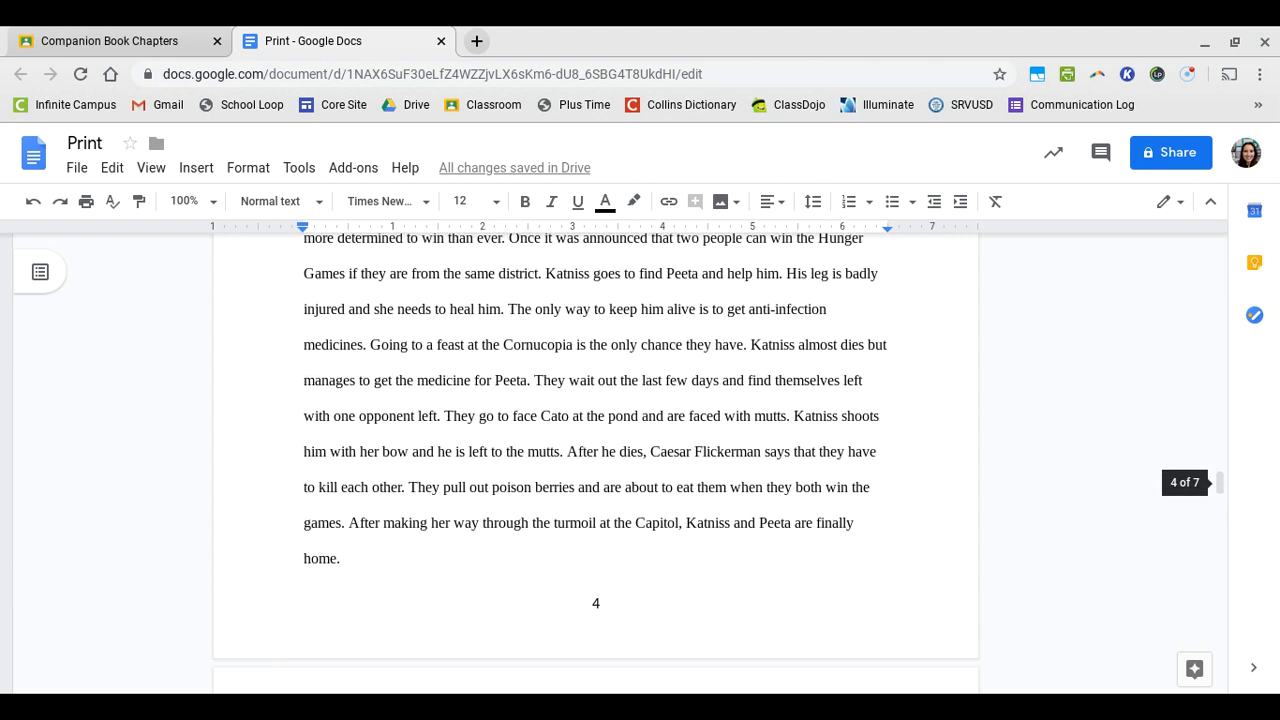
pyautogui.scroll(10, 596, 450)
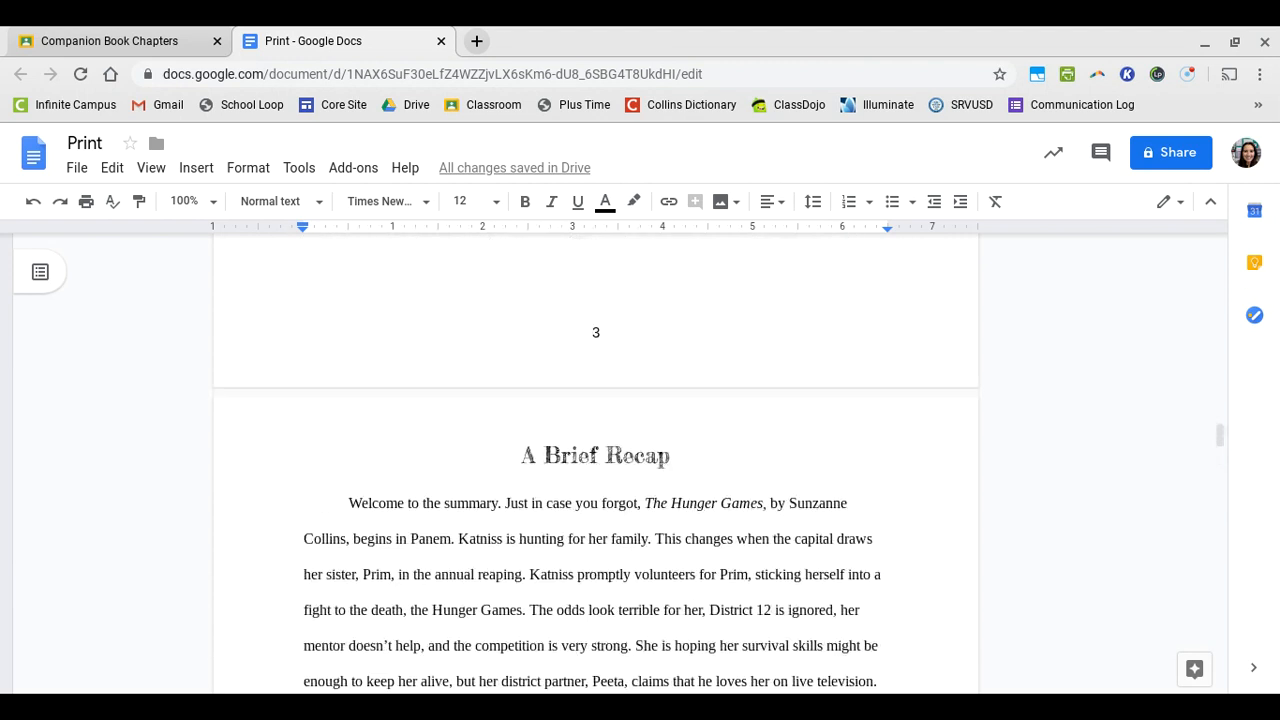
pyautogui.scroll(1, 596, 450)
pyautogui.scroll(10, 596, 450)
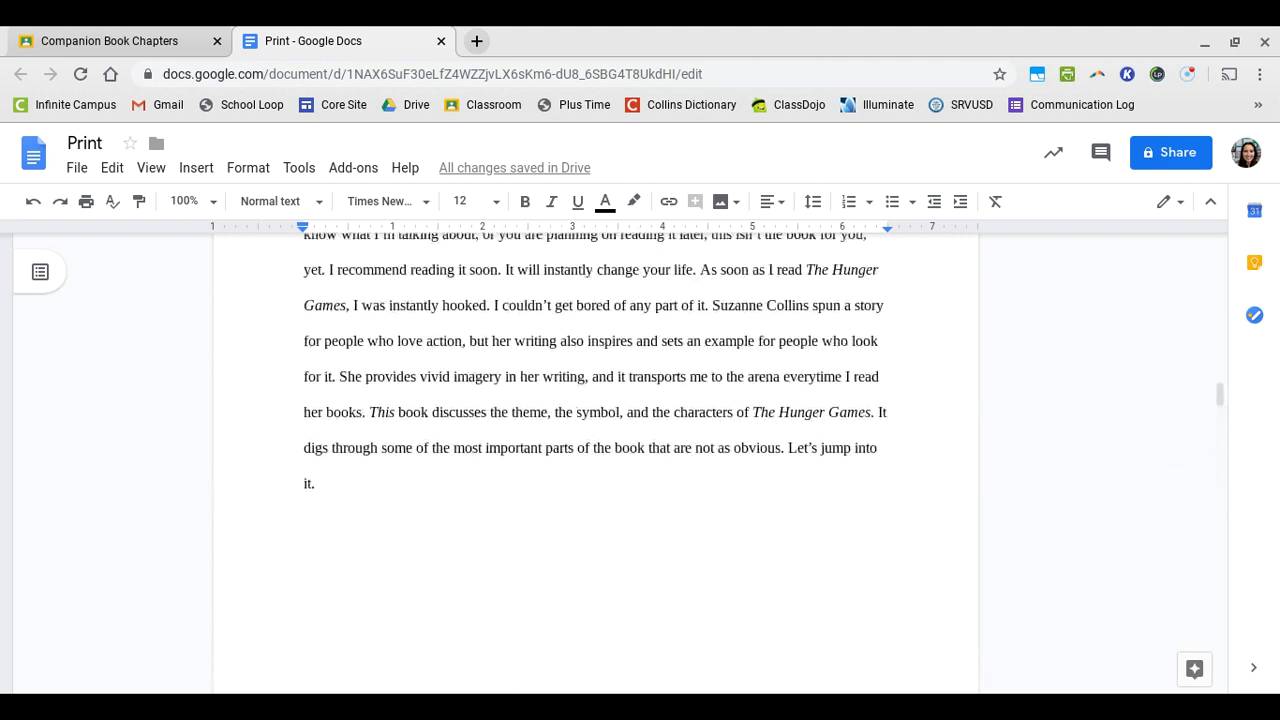
pyautogui.scroll(7, 596, 450)
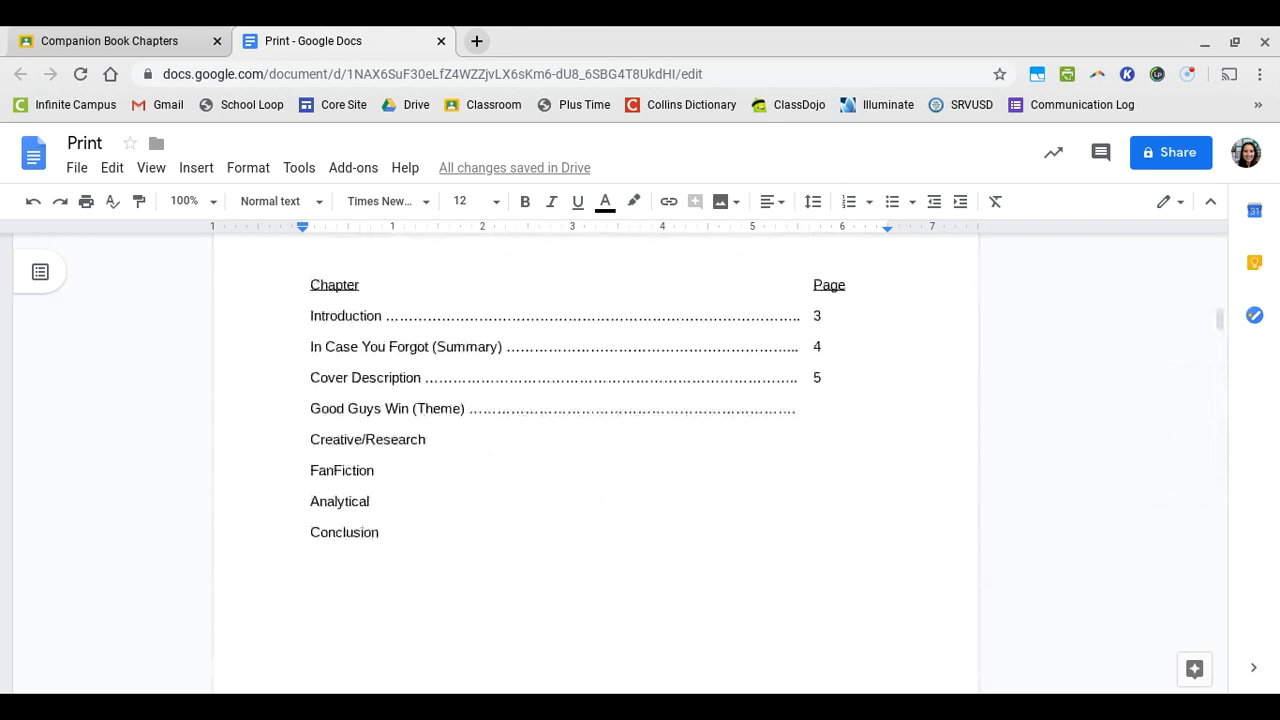
pyautogui.scroll(1, 596, 450)
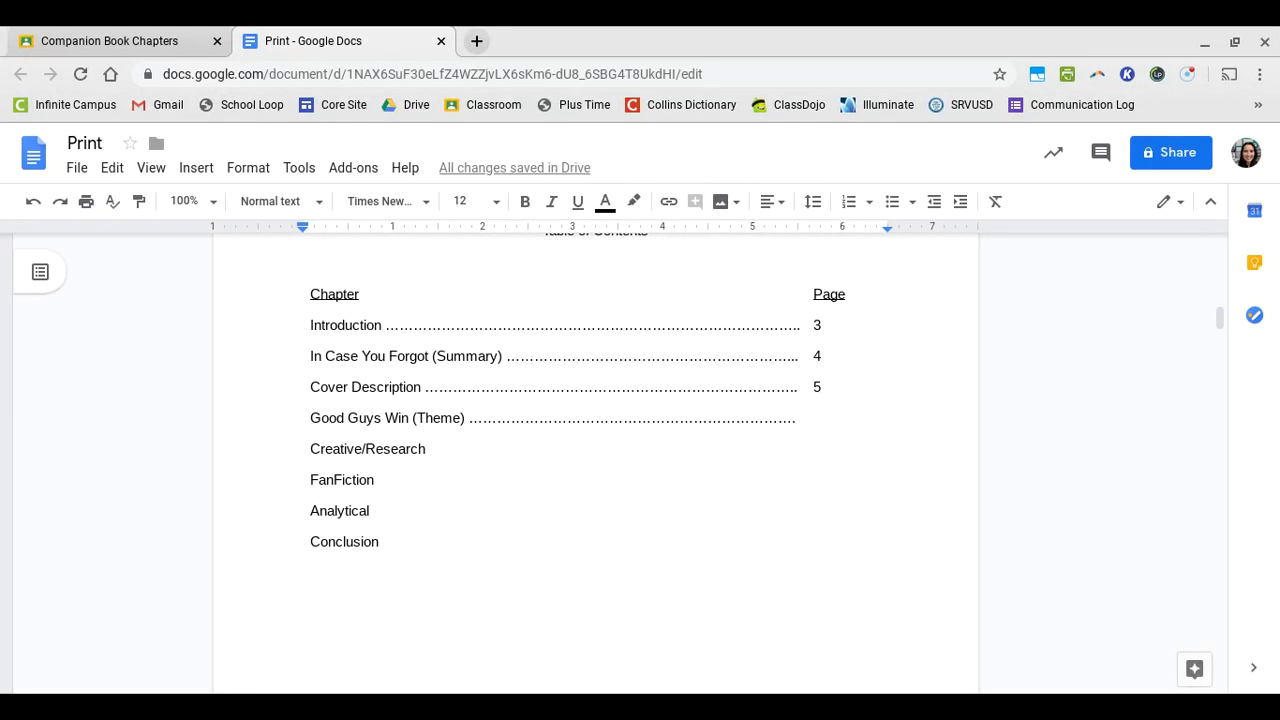
pyautogui.scroll(2, 466, 484)
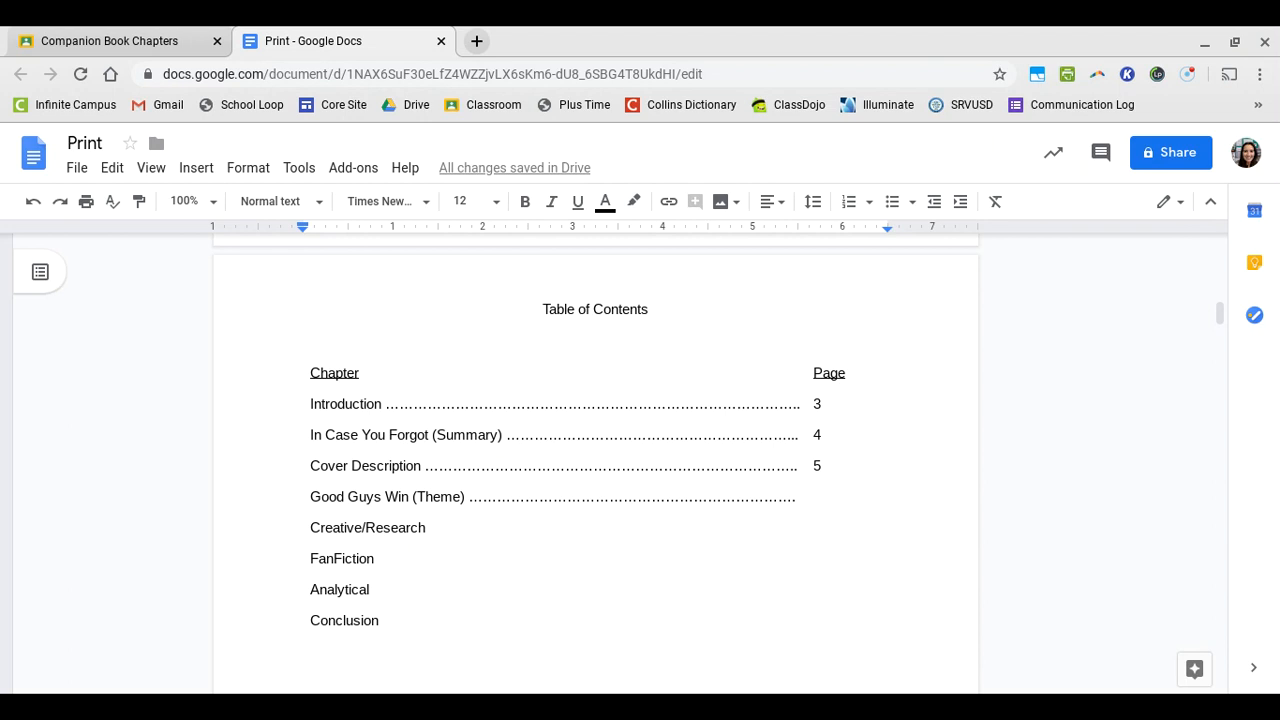
pyautogui.scroll(2, 596, 232)
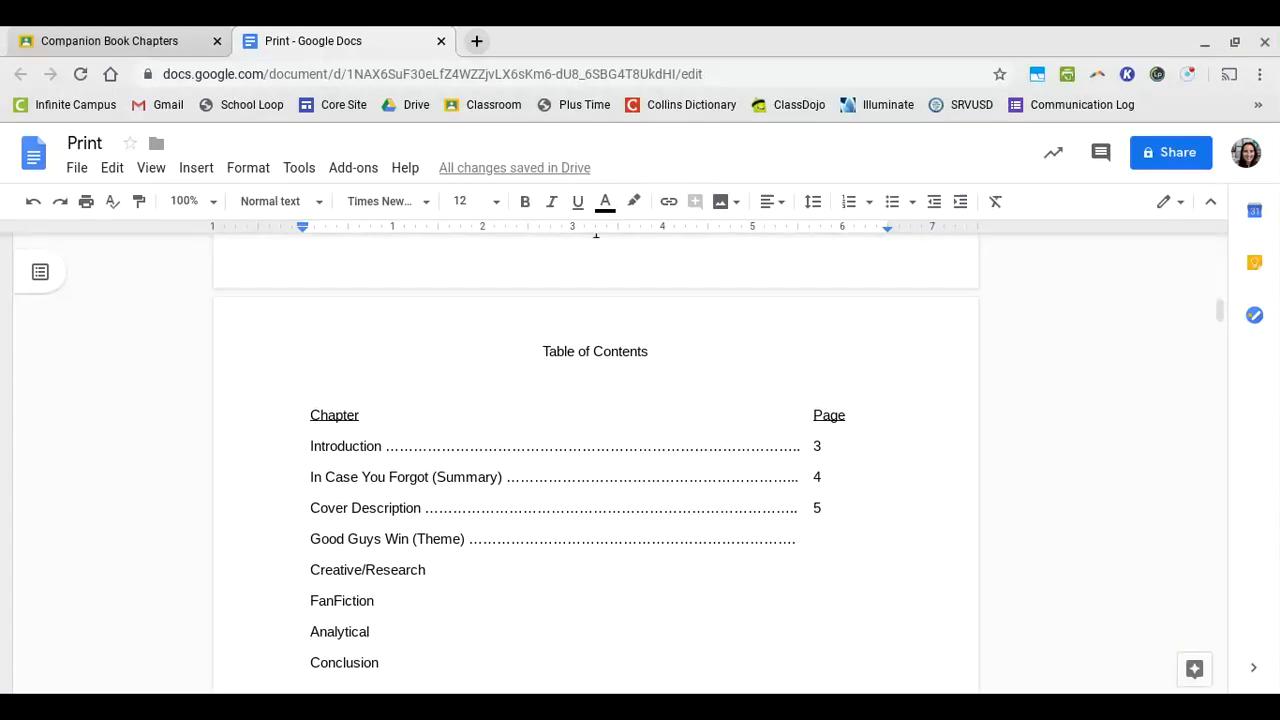
pyautogui.scroll(5, 596, 466)
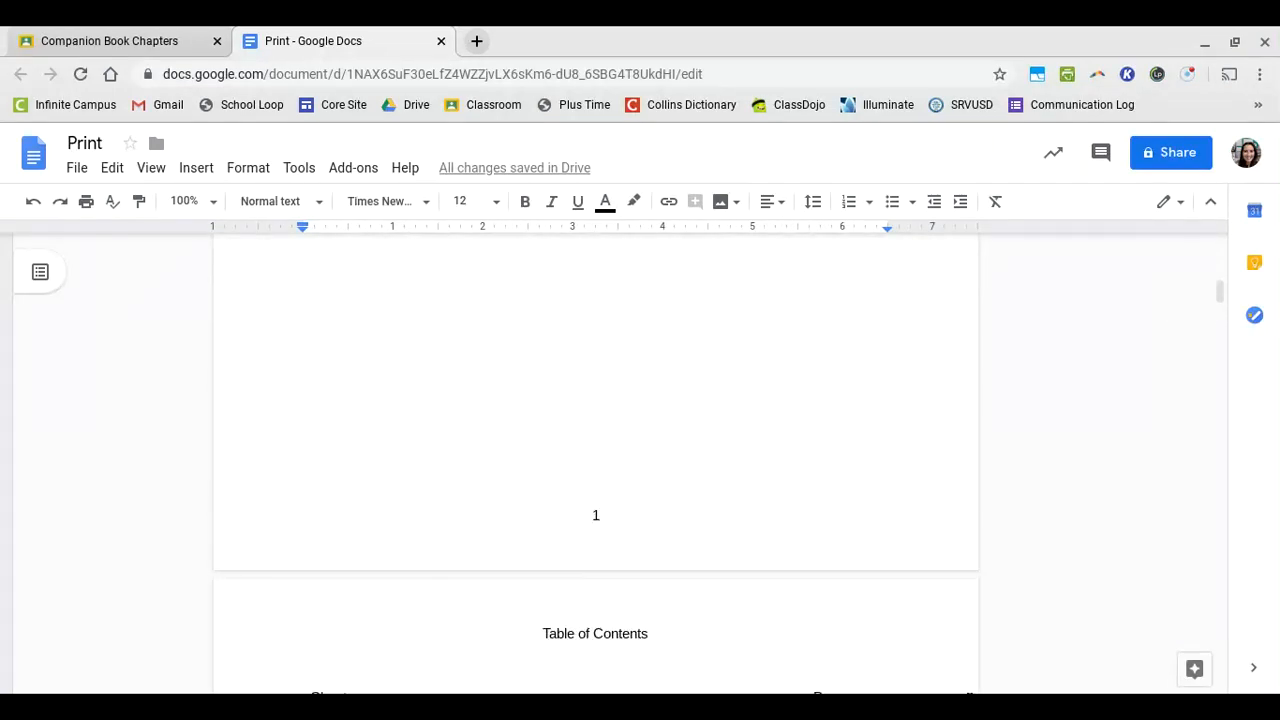
pyautogui.click(555, 514)
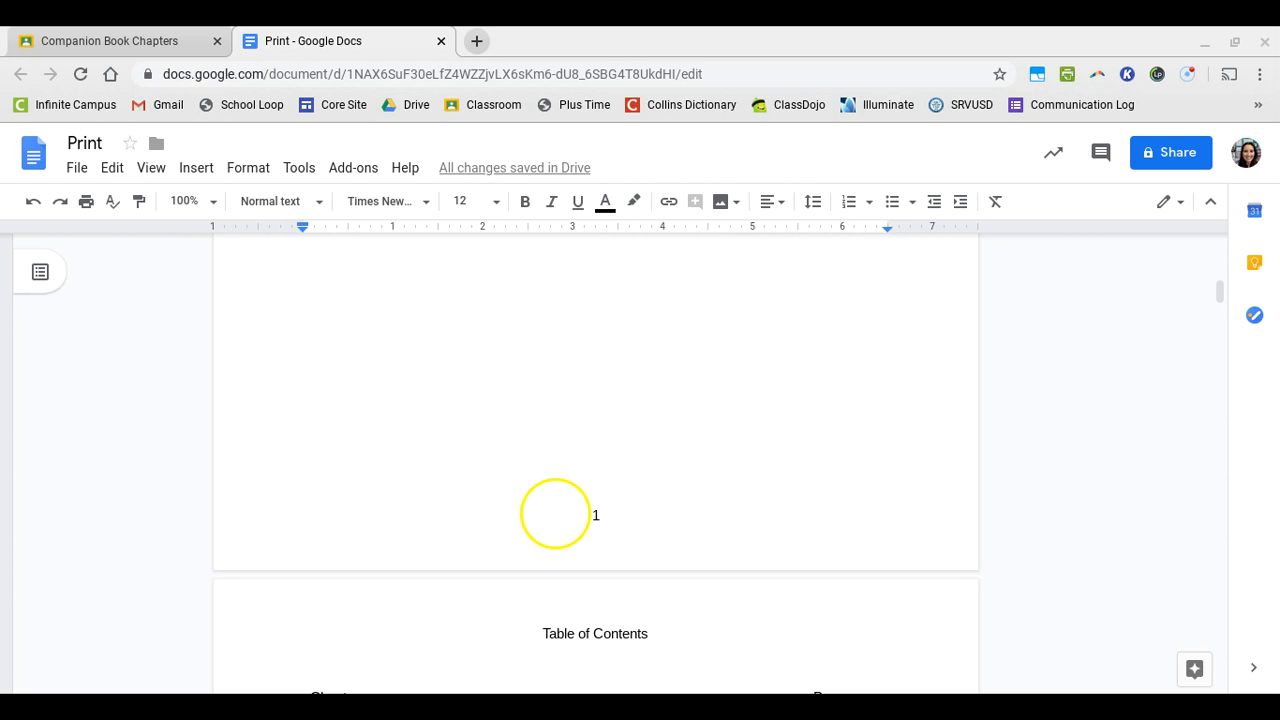